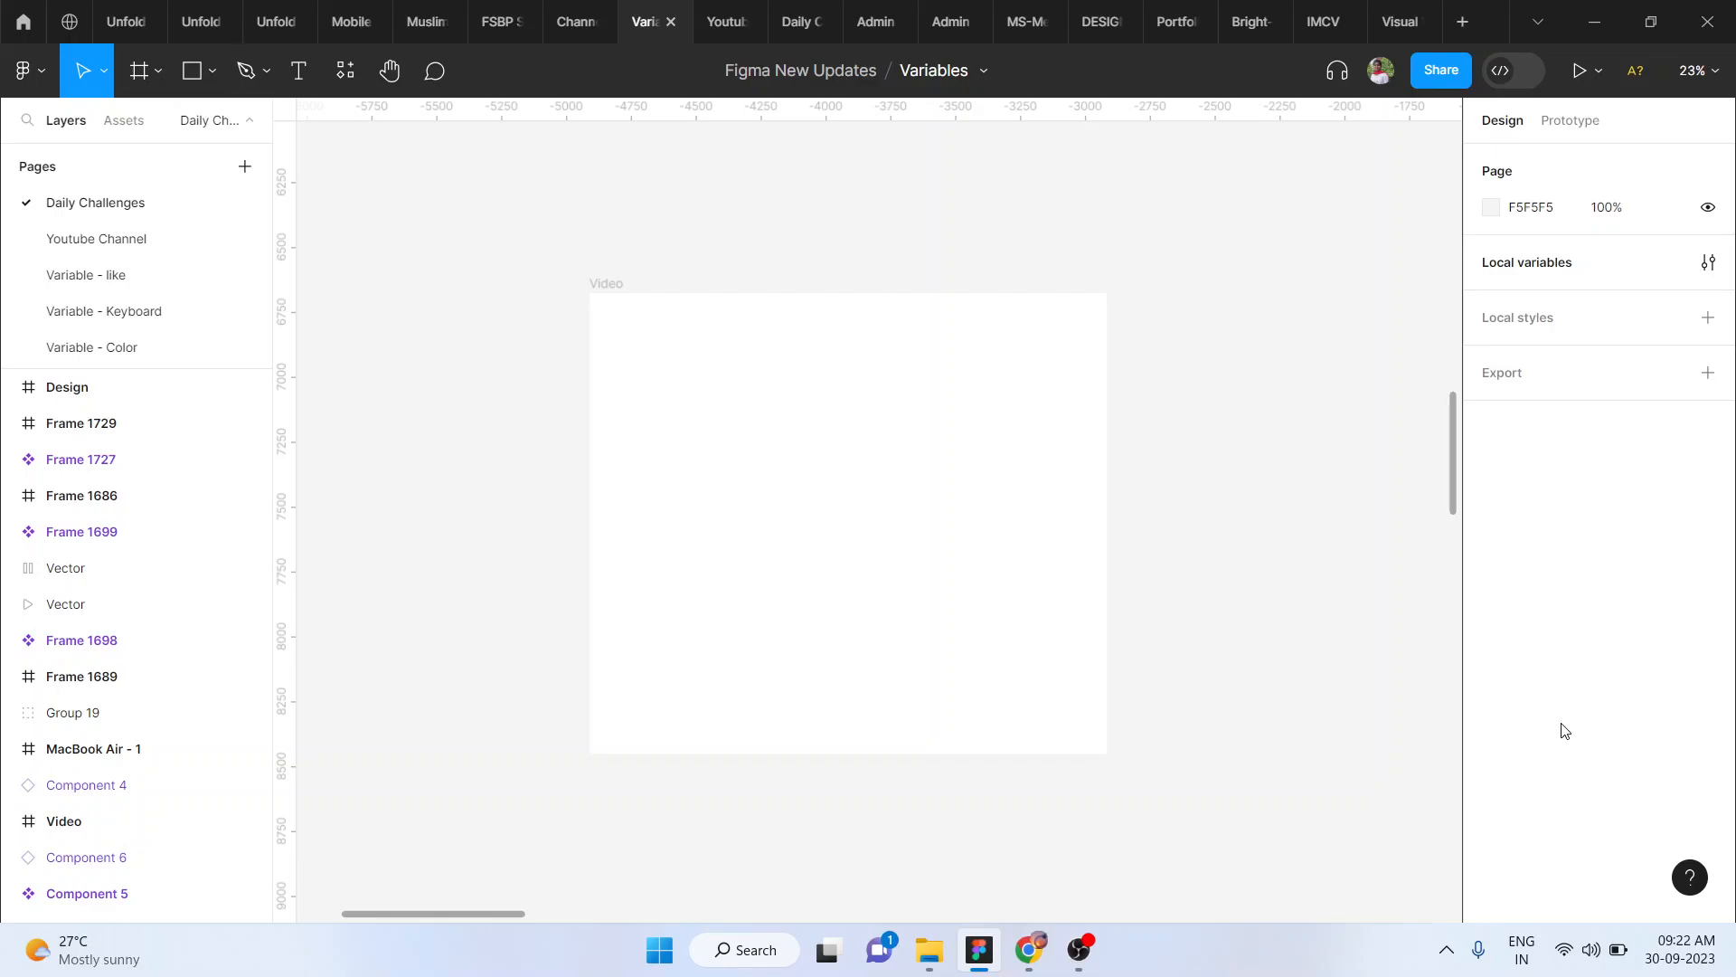
# Change the Video frame's fill type to video and open the file chooser for its source
pyautogui.click(595, 436)
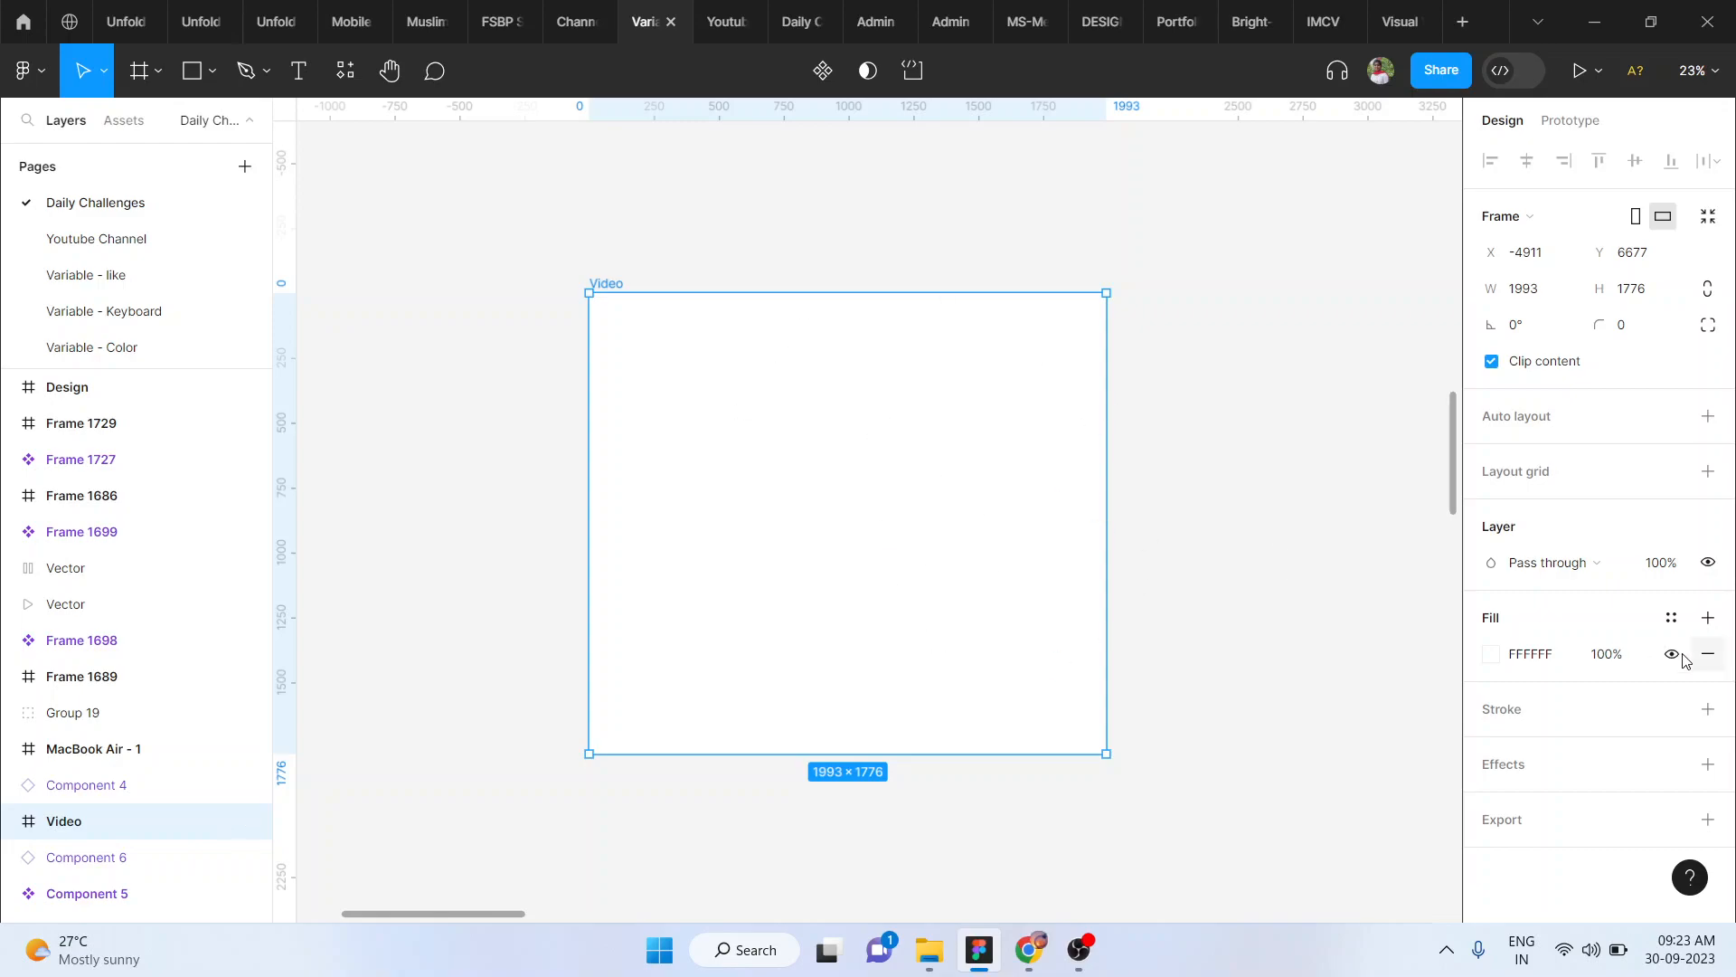
pyautogui.click(1490, 655)
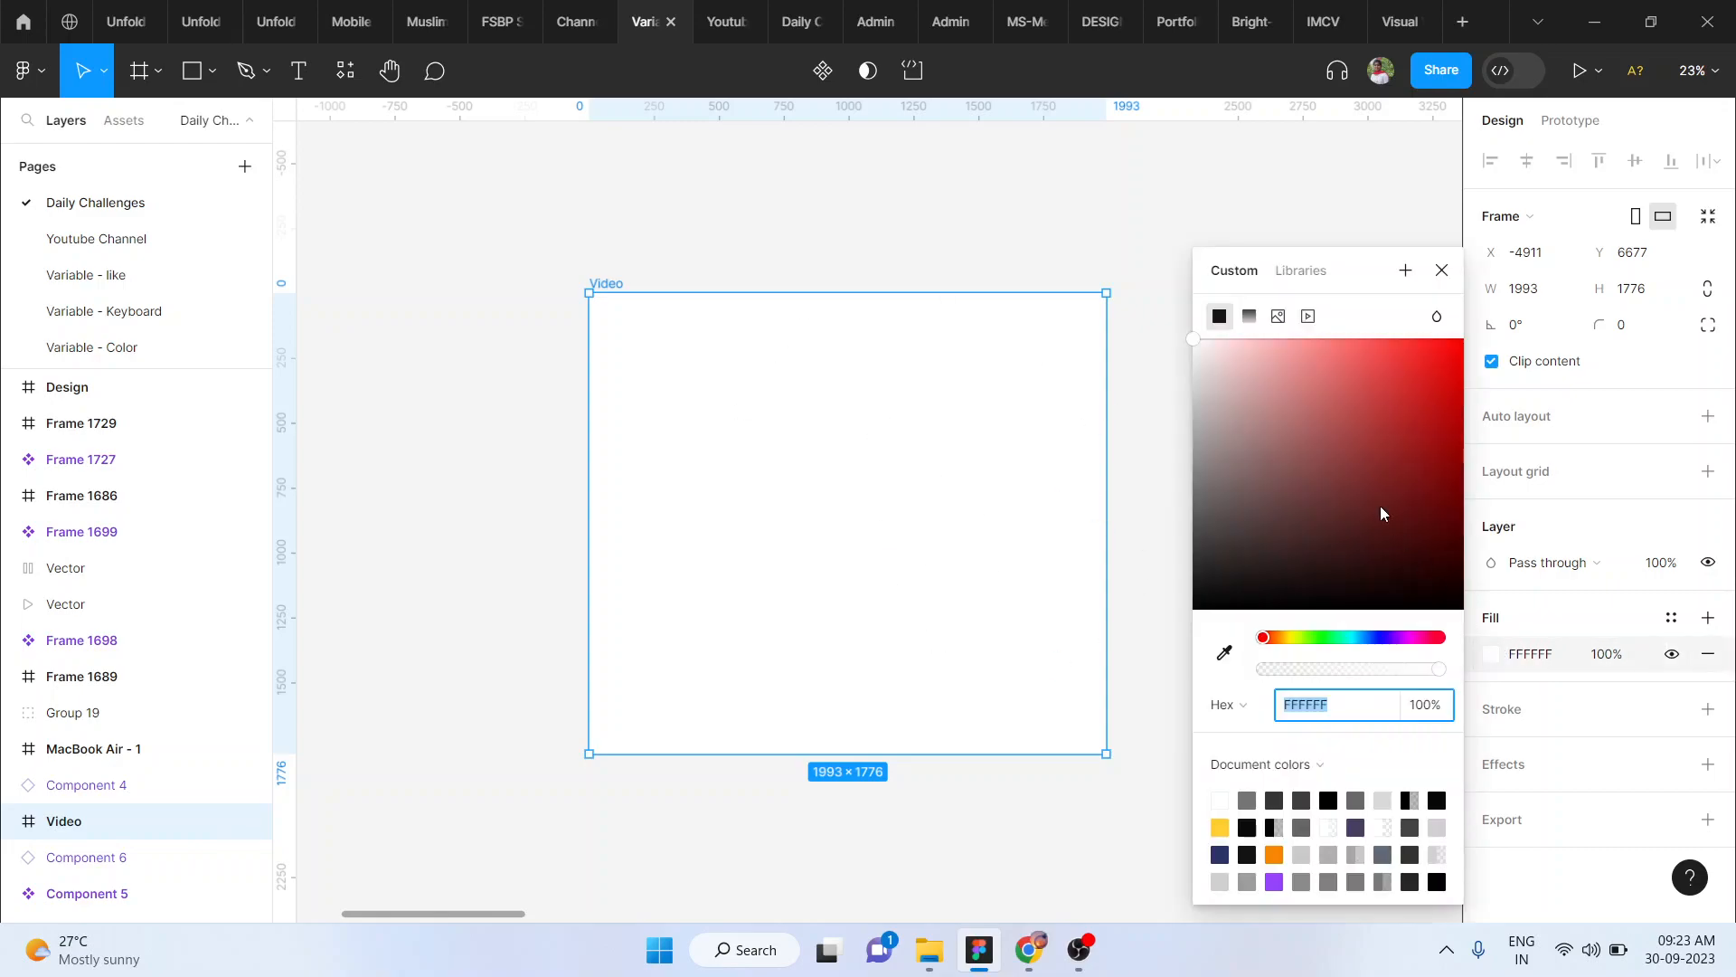
pyautogui.click(1278, 317)
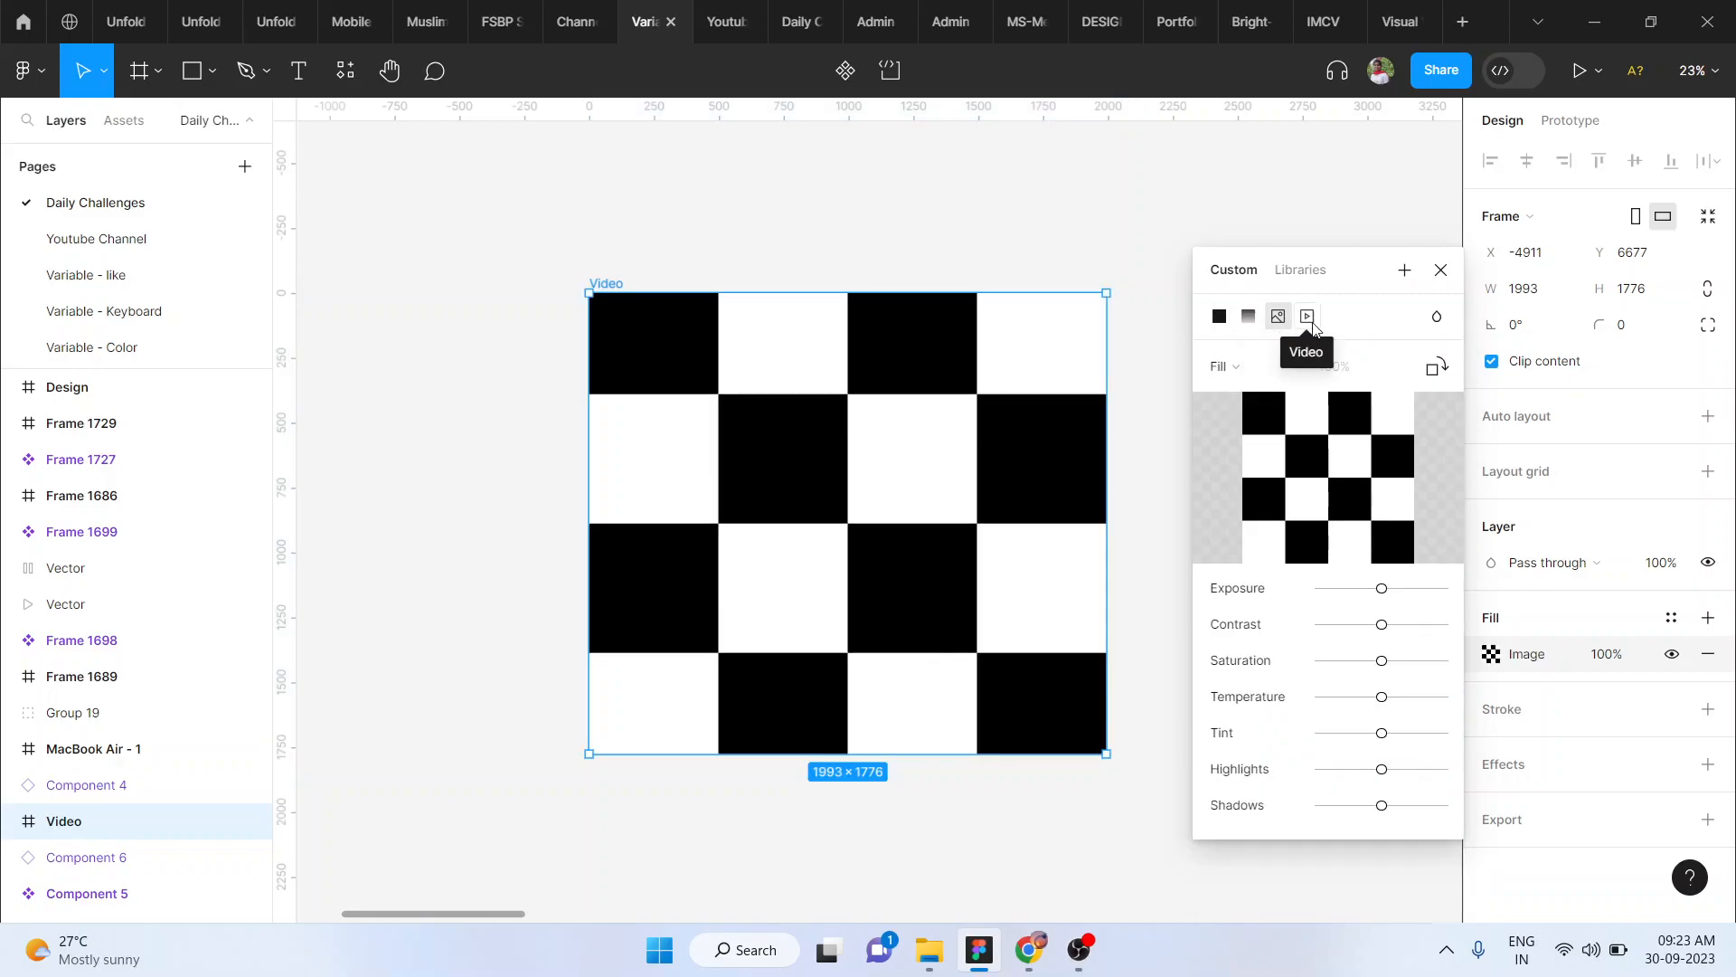
pyautogui.click(1307, 317)
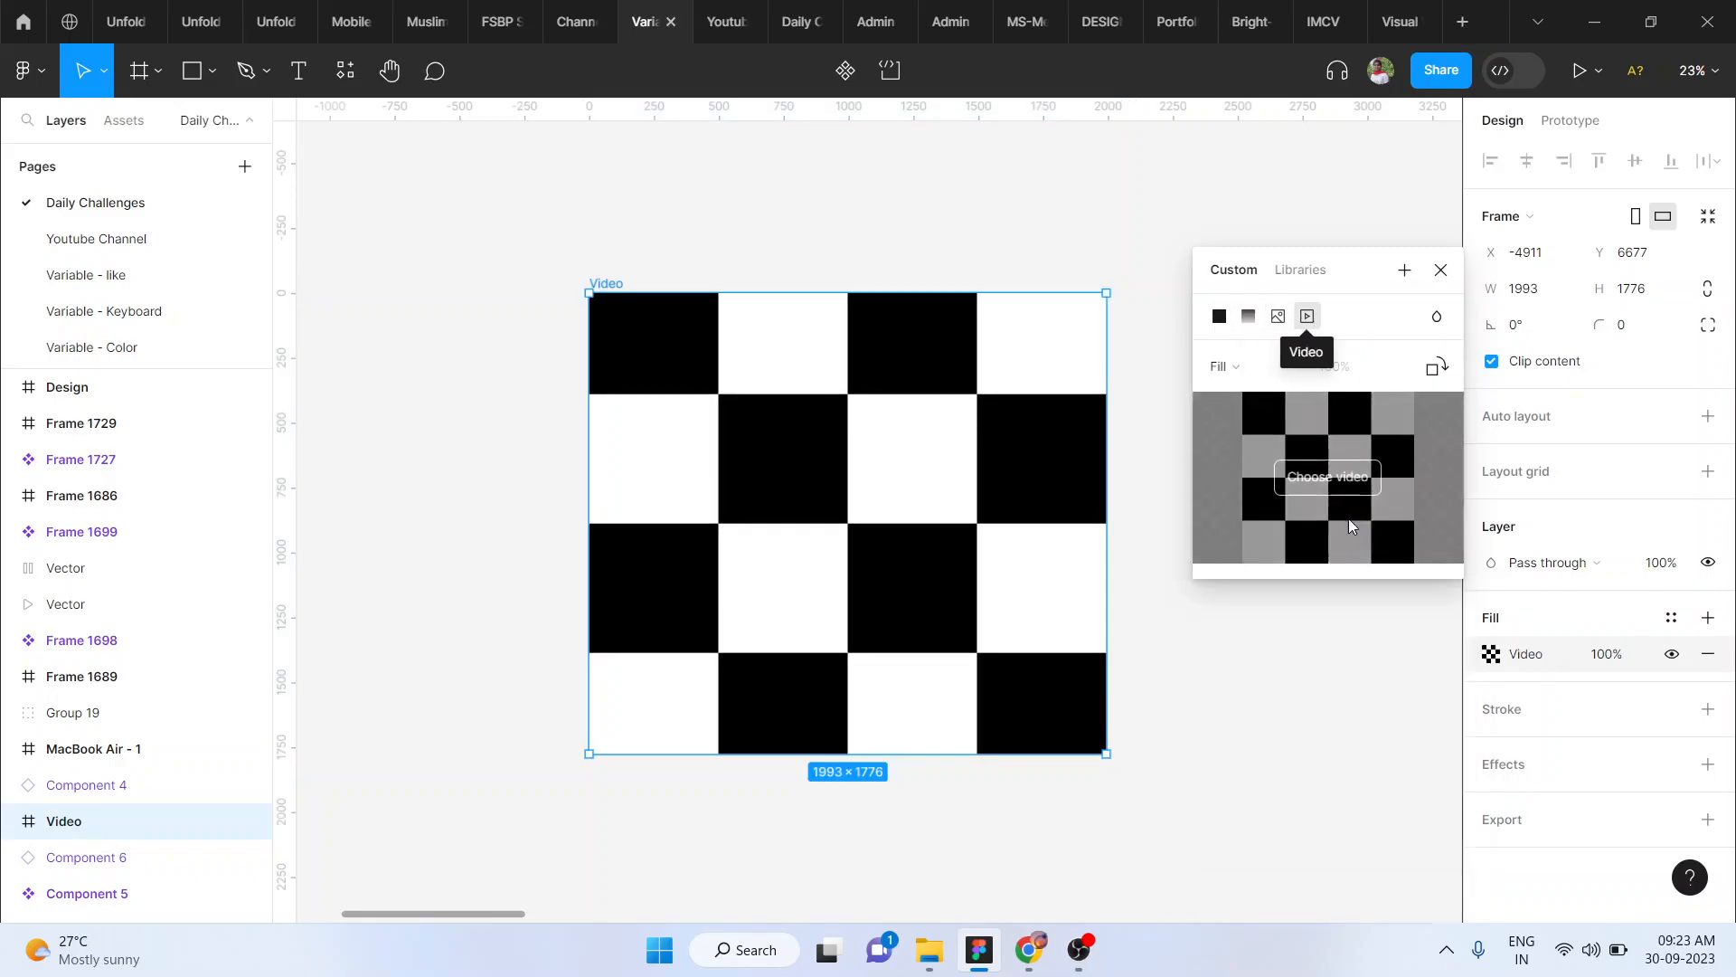
pyautogui.click(1306, 481)
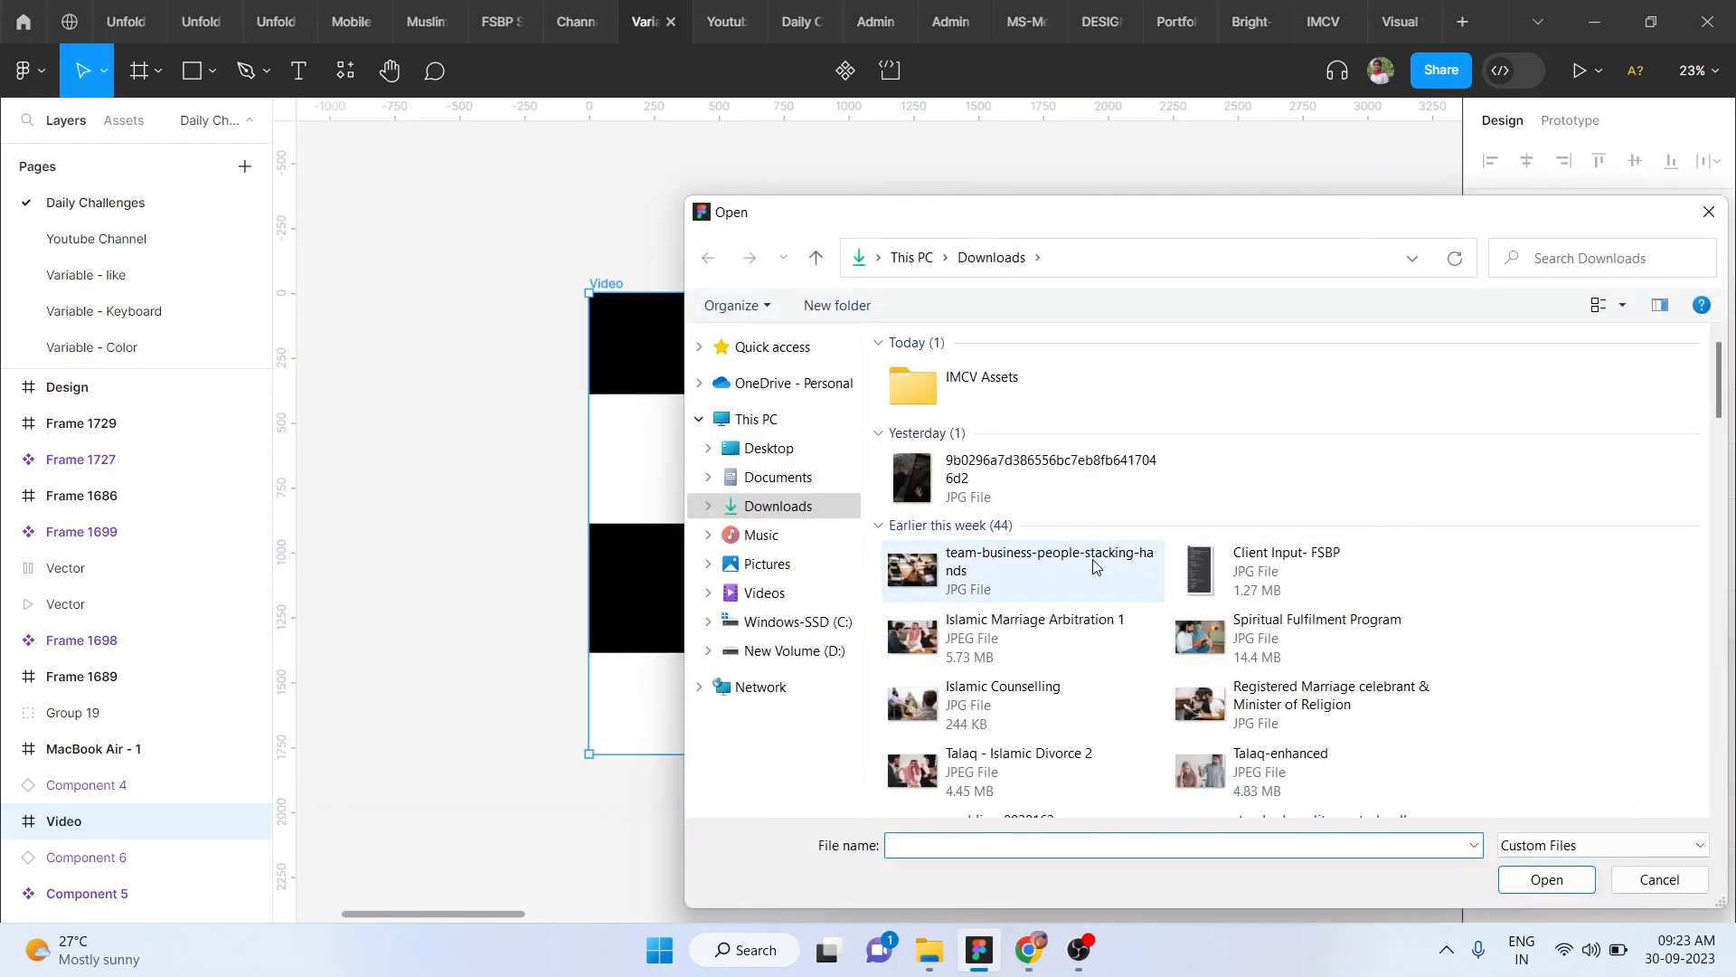
# Load the video file 65dbbf50607581f2ad40b9eab8da71af_watermark from the Downloads folder as the Video frame's fill
pyautogui.scroll(-5, 1049, 724)
pyautogui.scroll(-3, 1060, 726)
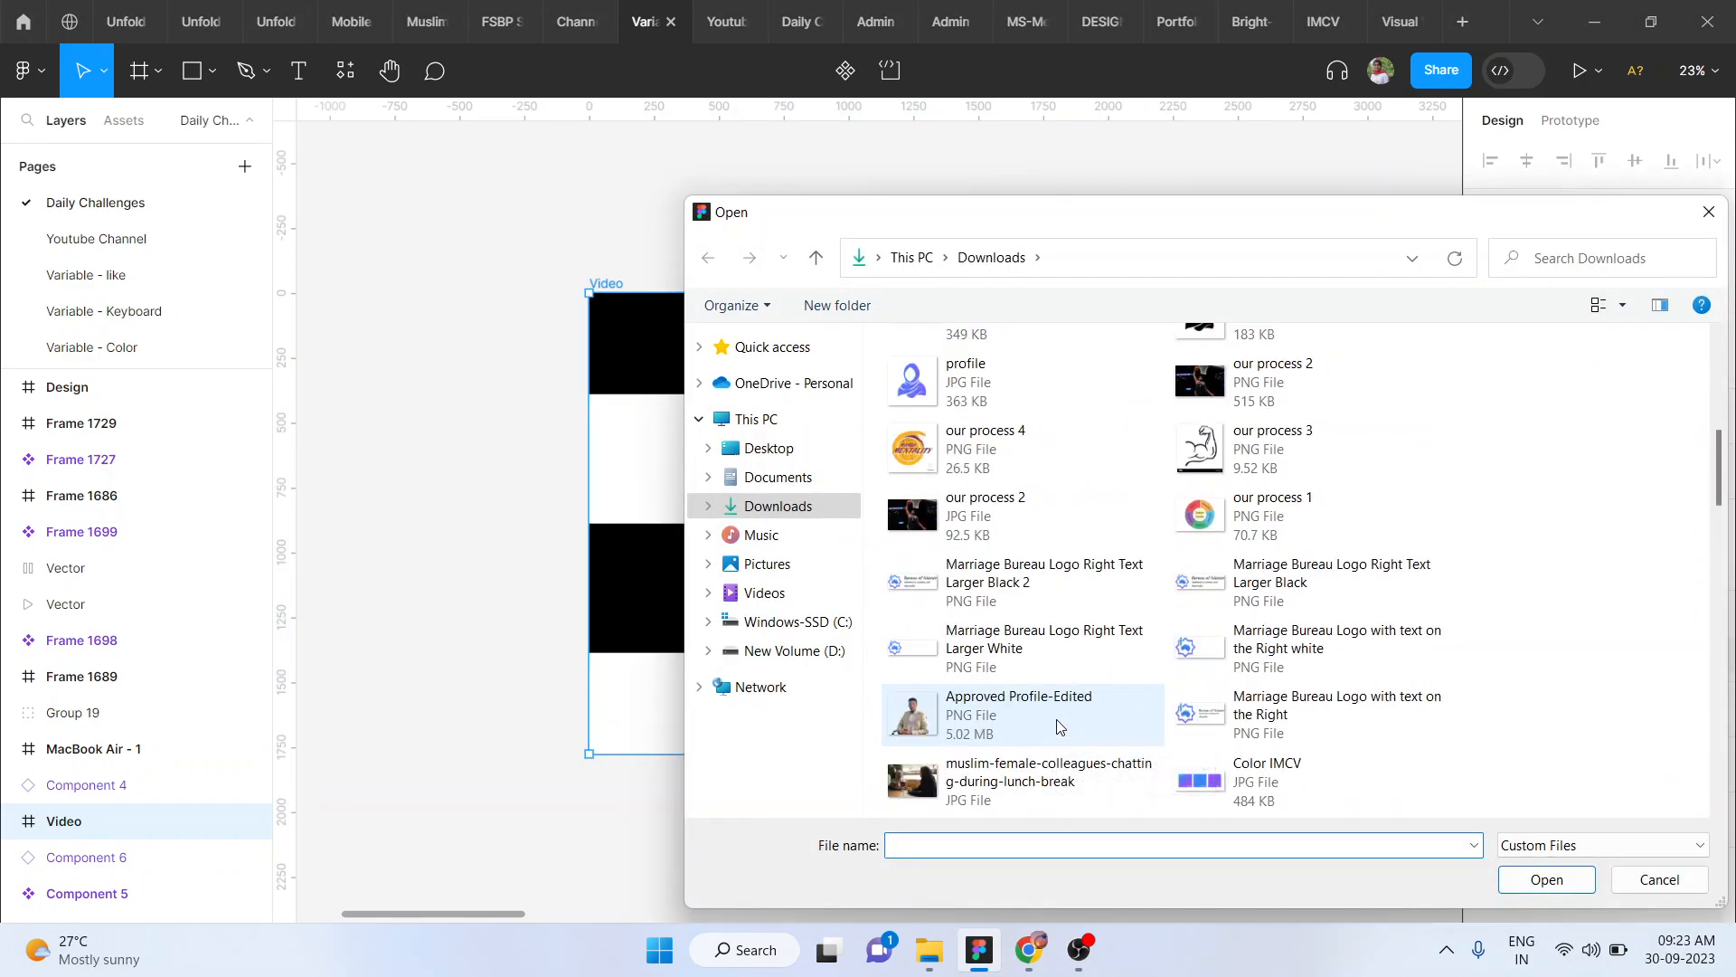
pyautogui.scroll(-8, 1059, 727)
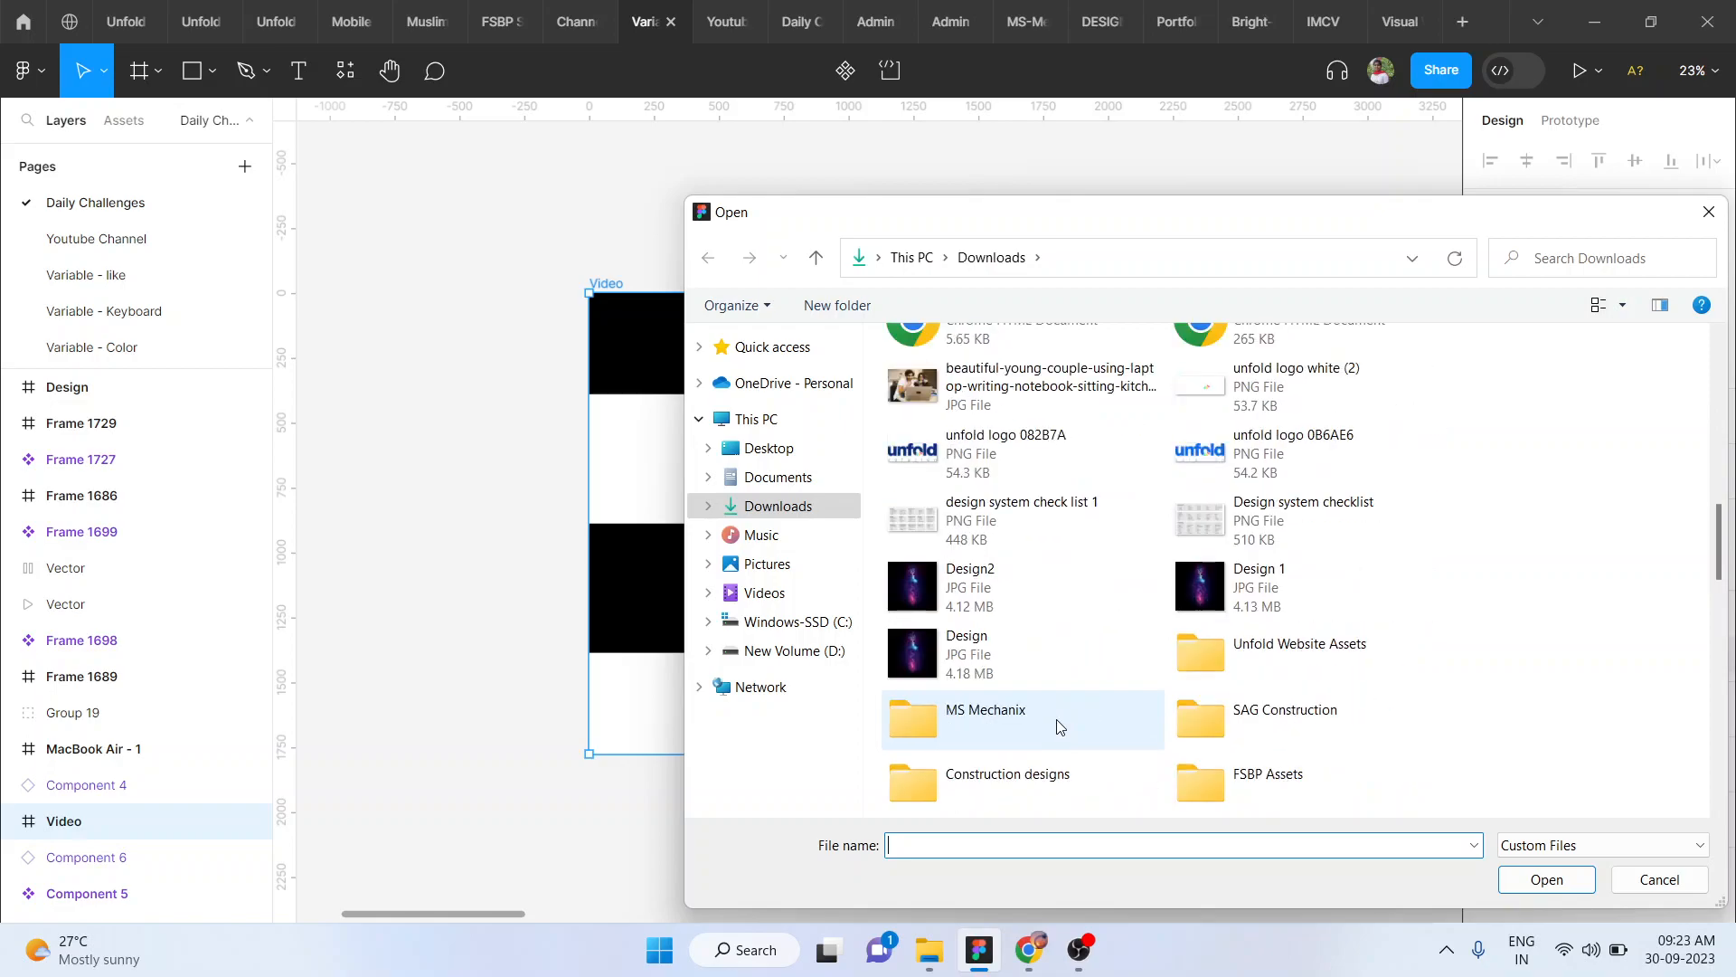
pyautogui.scroll(-3, 1060, 727)
pyautogui.scroll(-2, 1059, 726)
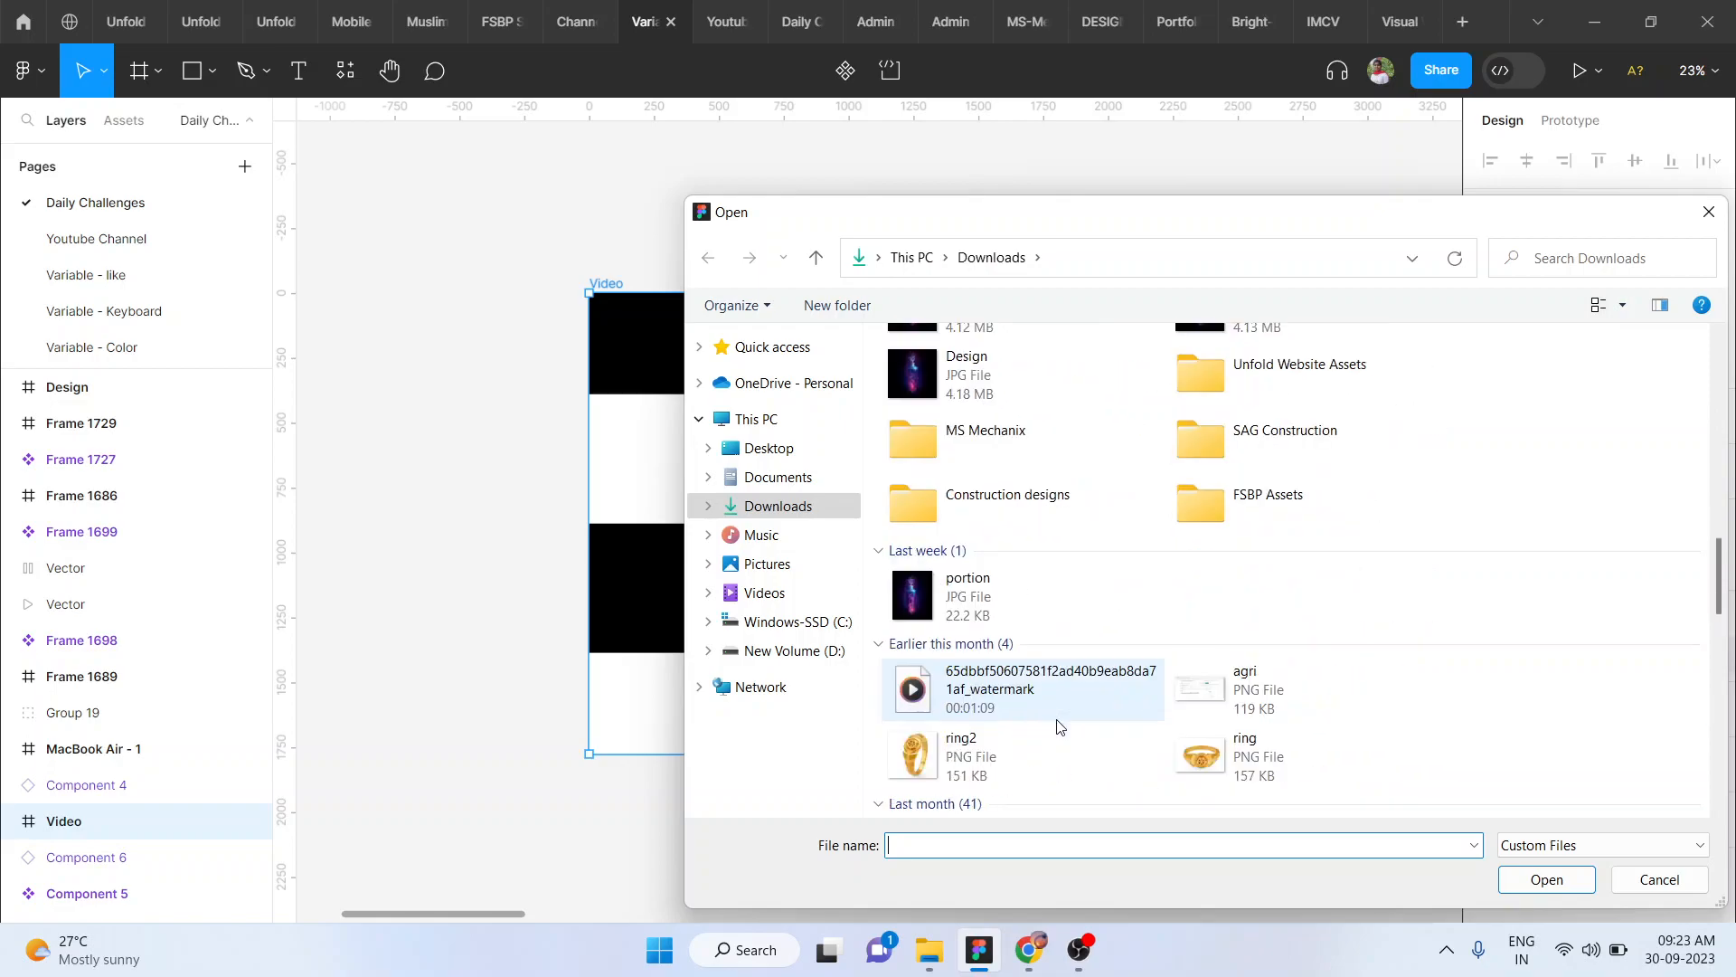
pyautogui.click(982, 696)
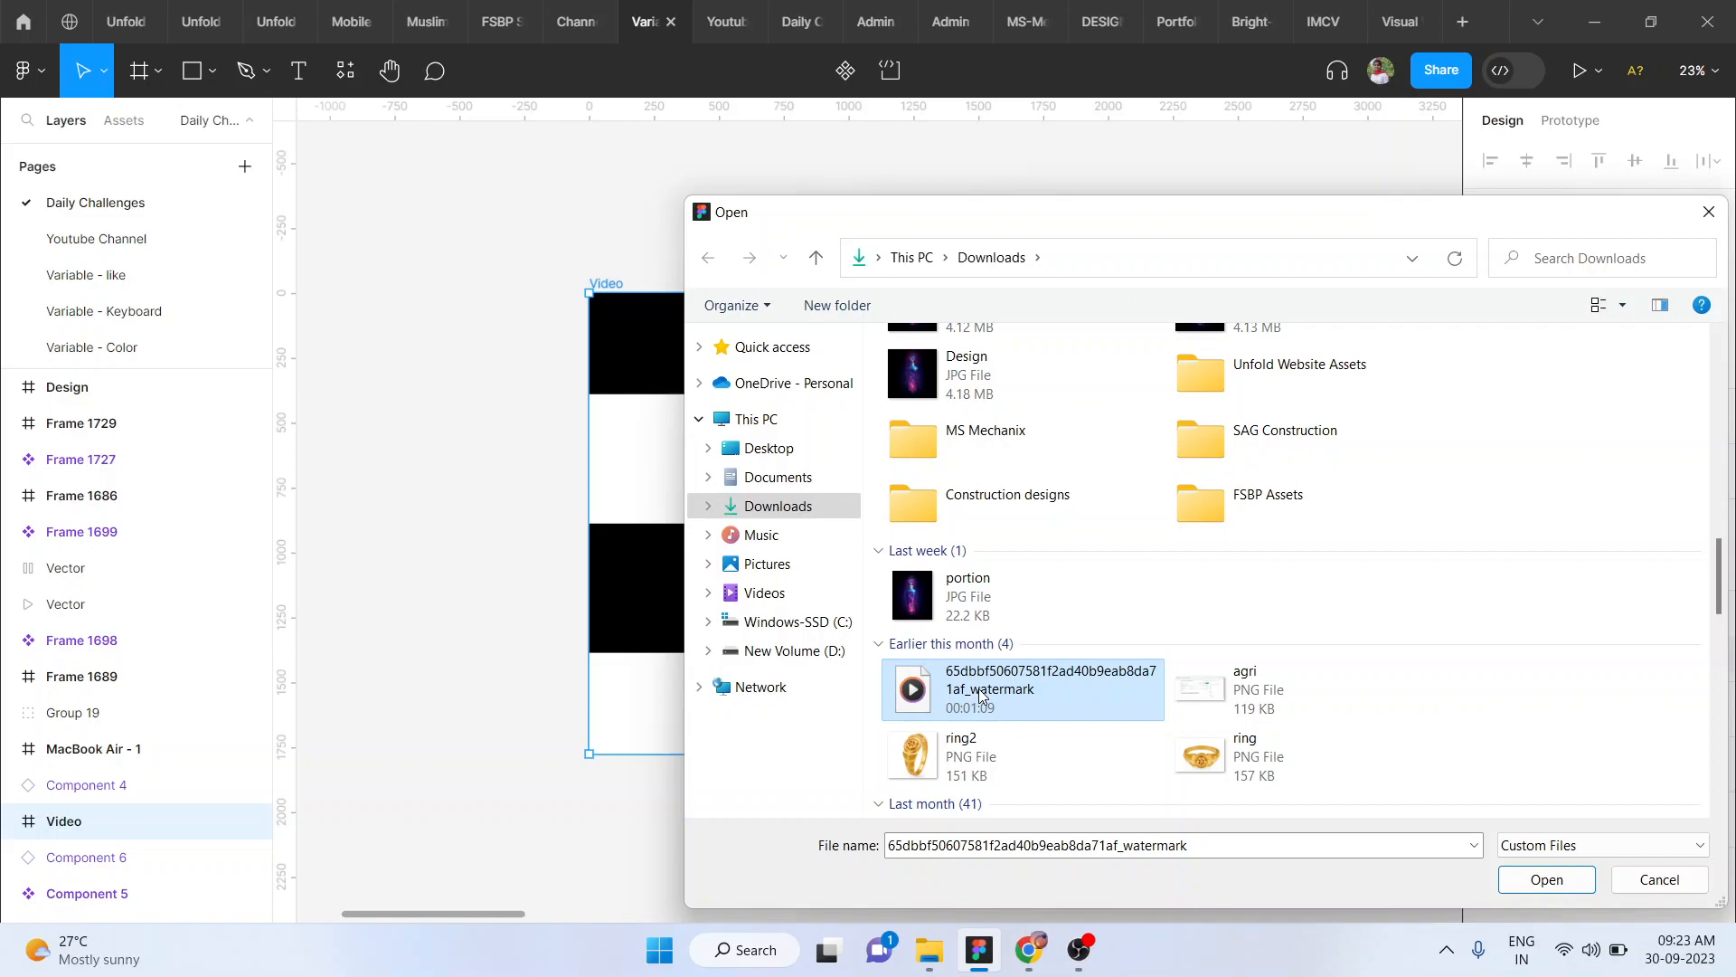
pyautogui.doubleClick(979, 695)
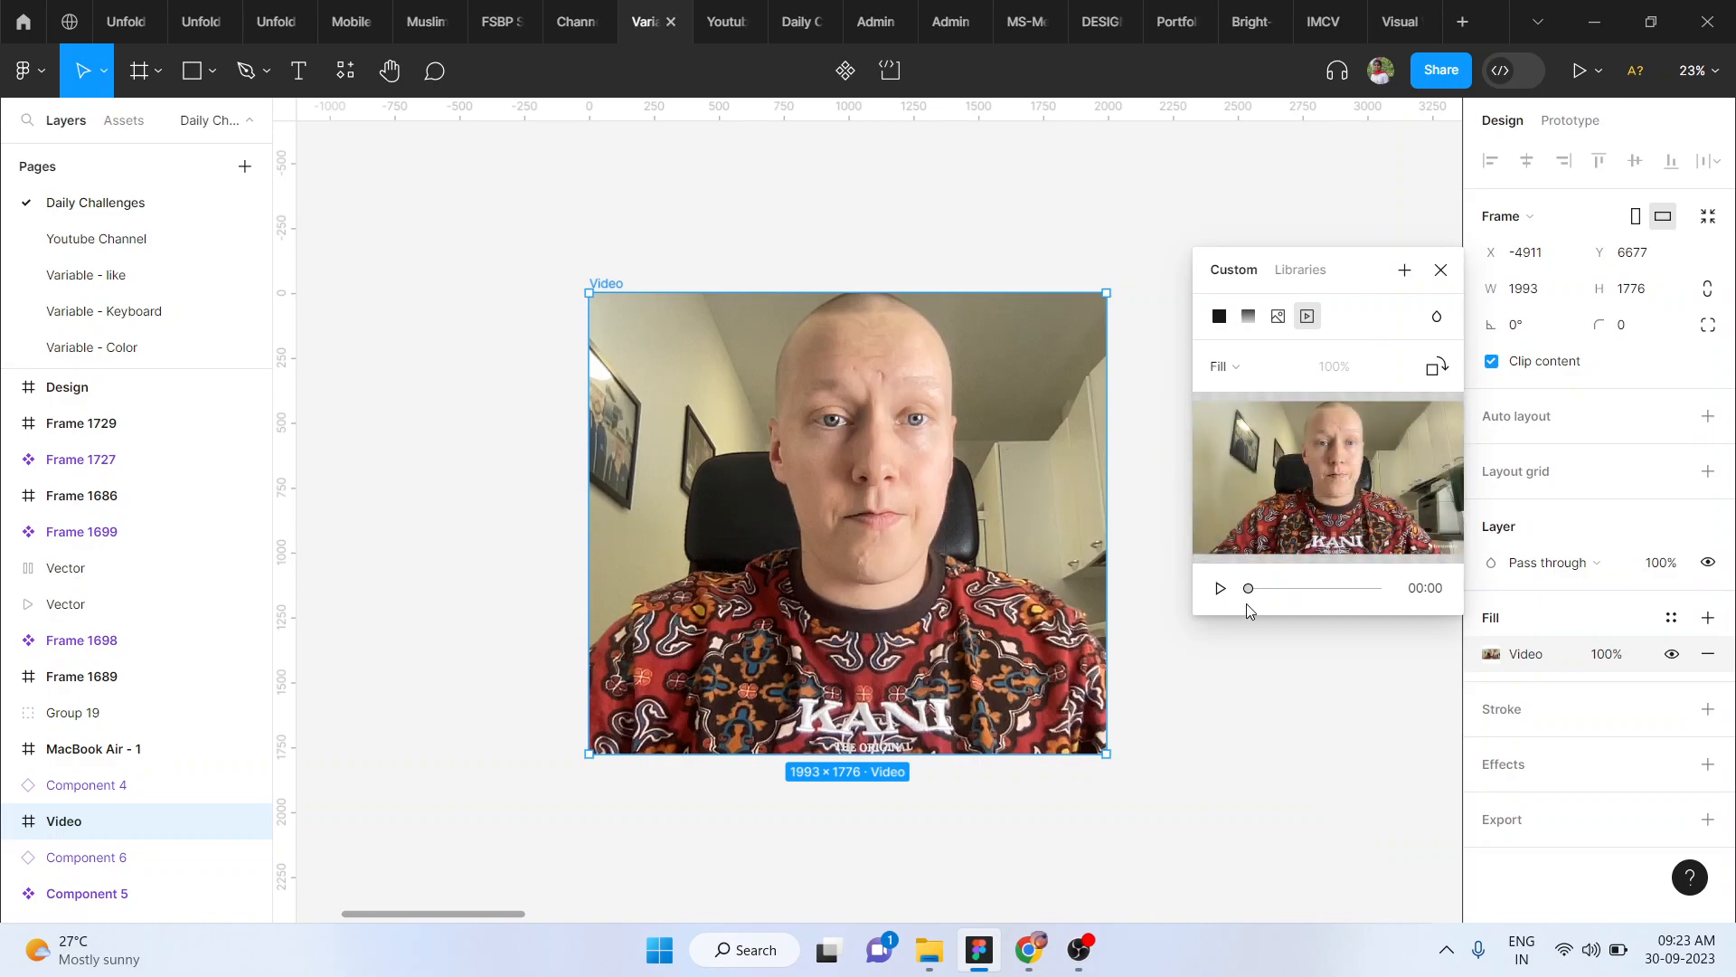
pyautogui.click(1441, 273)
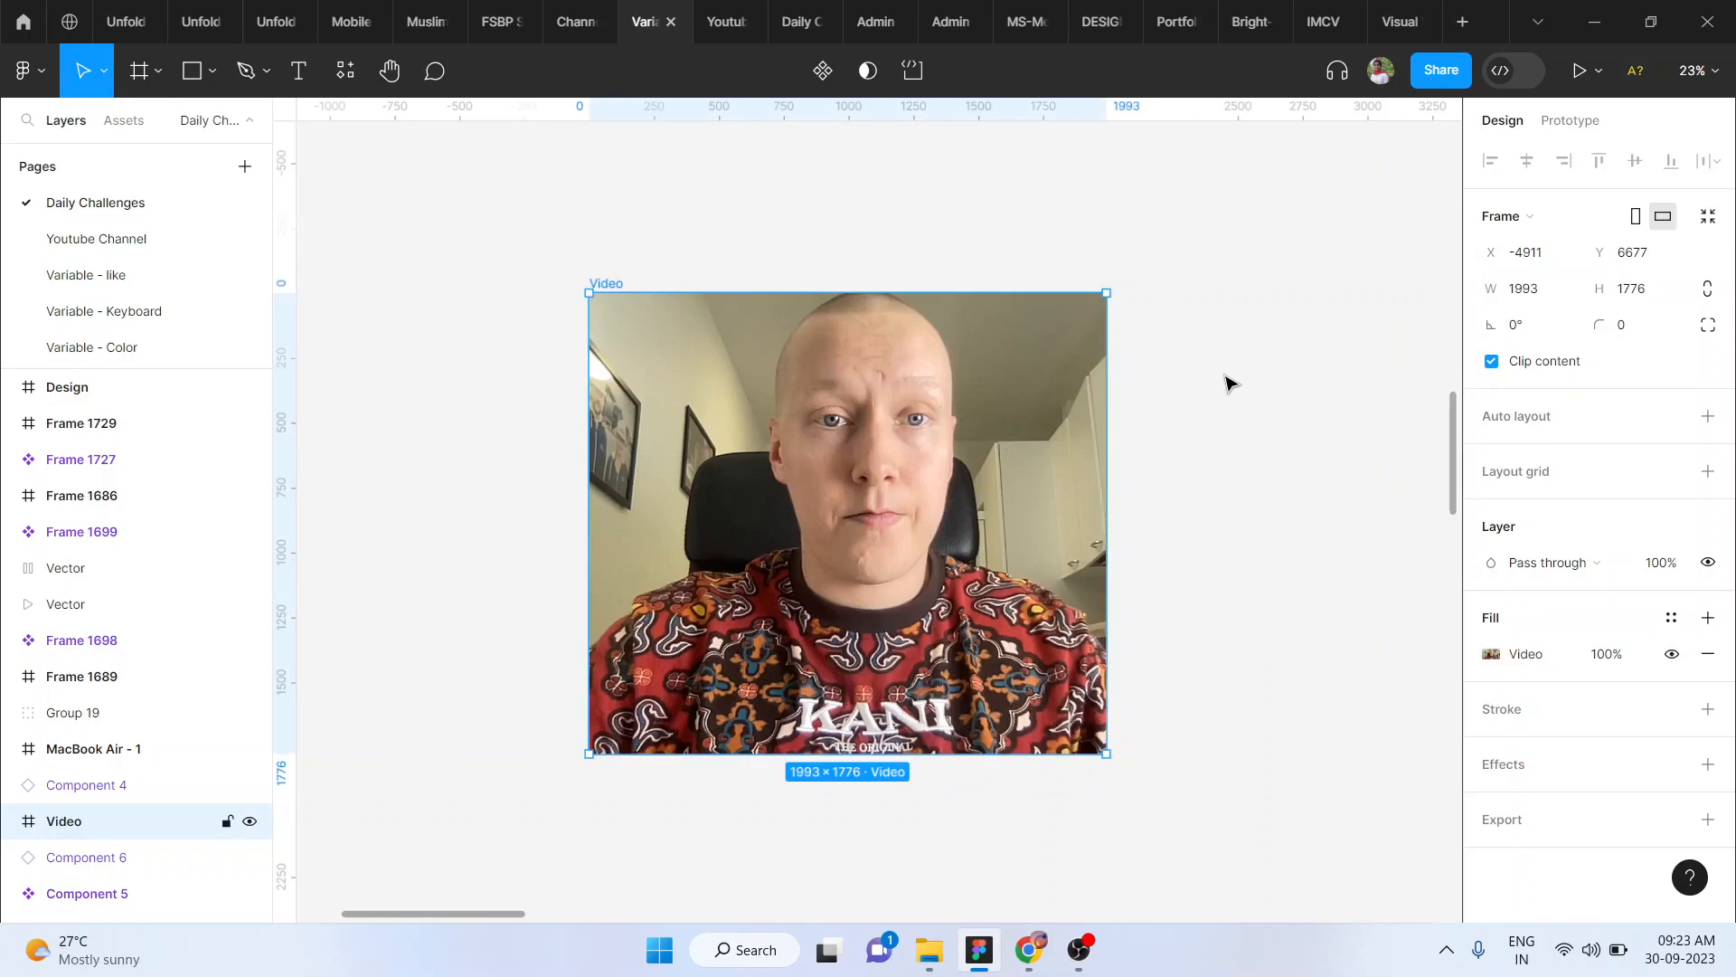
# Draw a new frame about 3323 × 2532 beside the Video frame and move the Video frame inside it
pyautogui.click(1238, 398)
pyautogui.scroll(-2, 1238, 398)
pyautogui.scroll(-4, 1237, 398)
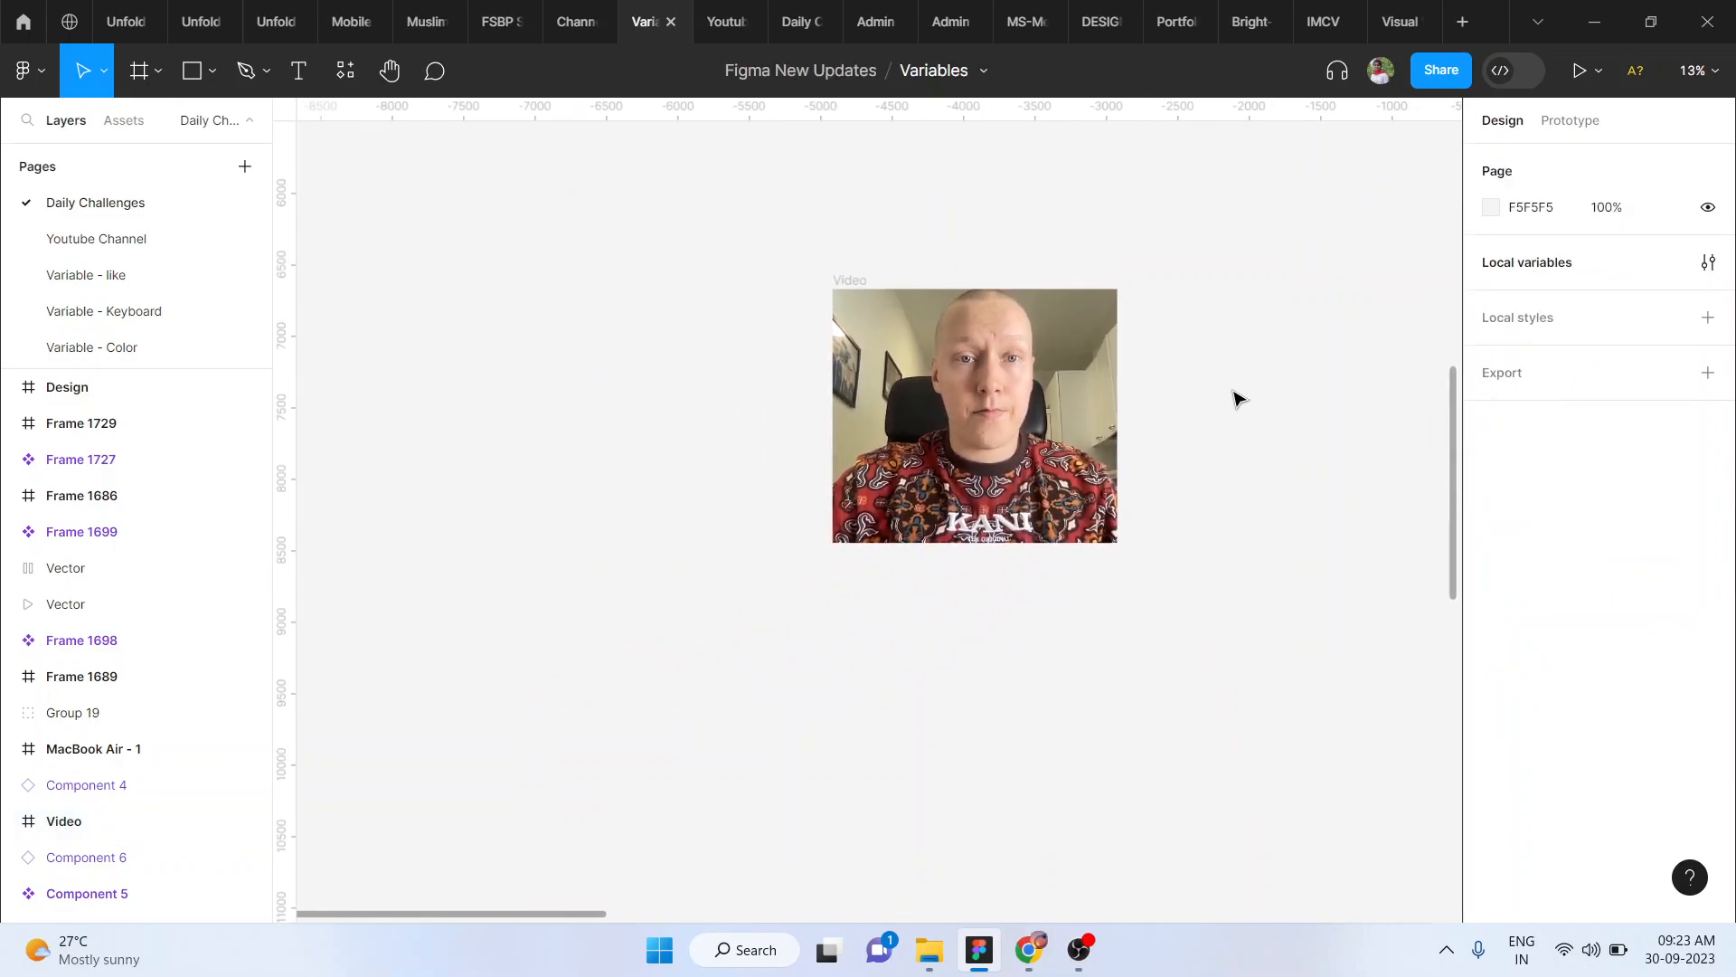
pyautogui.press('f')
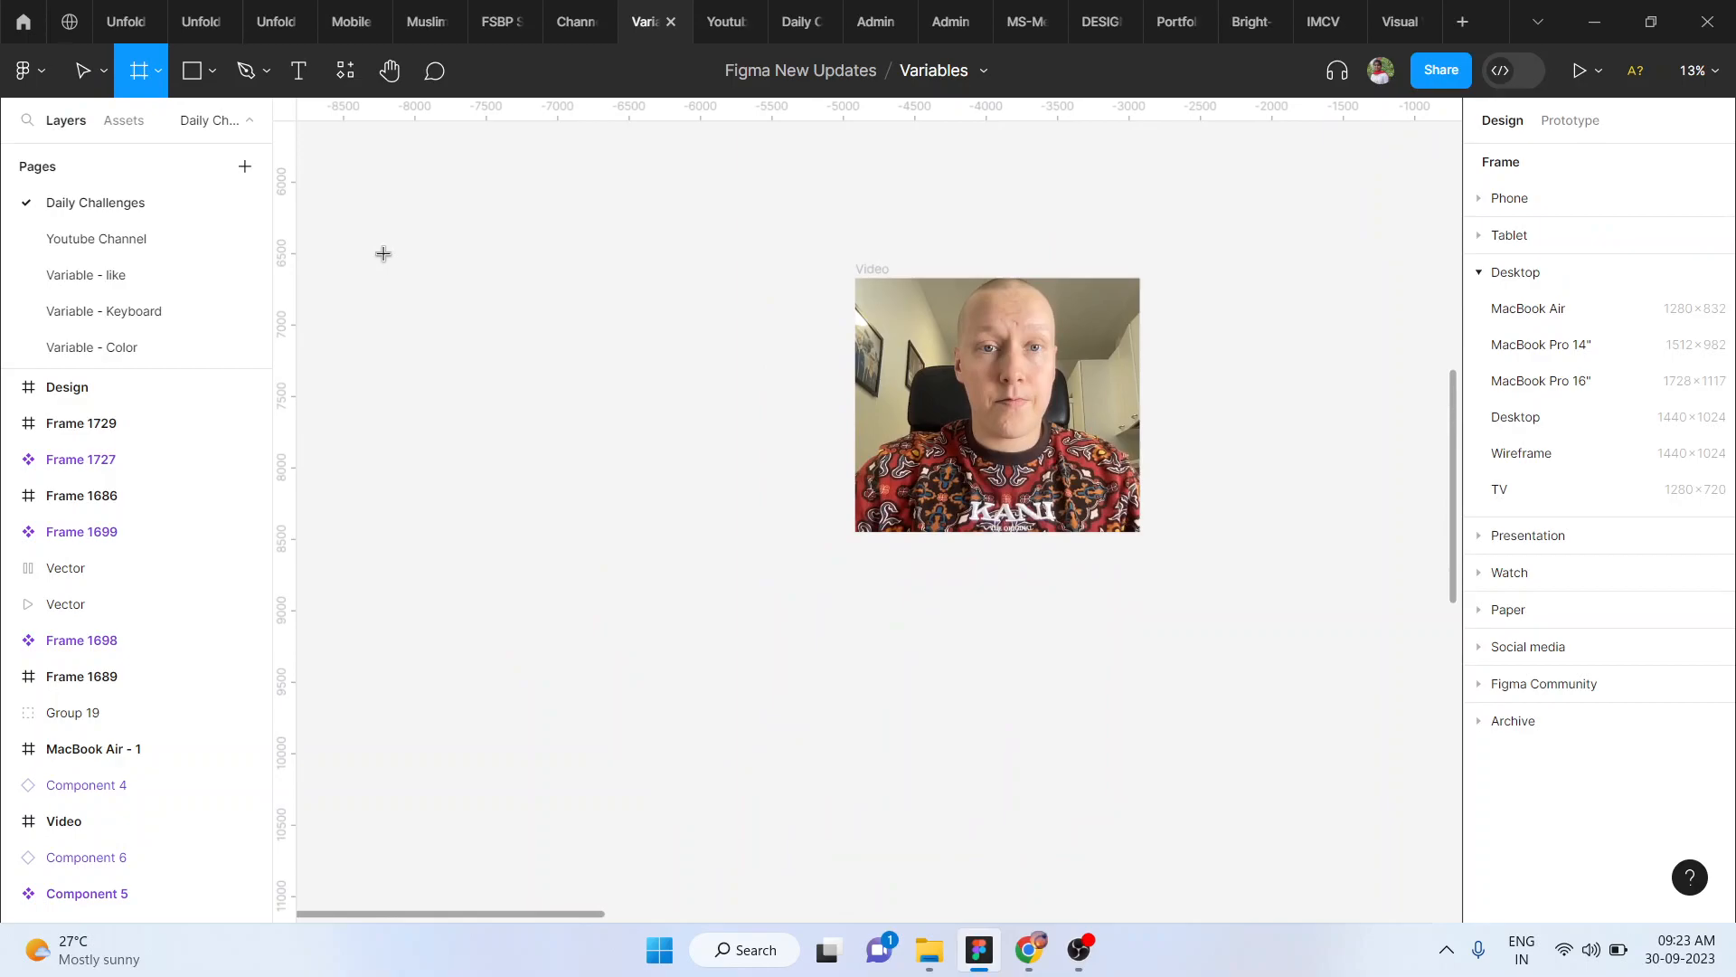
pyautogui.moveTo(353, 254); pyautogui.dragTo(827, 615)
pyautogui.moveTo(871, 265); pyautogui.dragTo(581, 412)
pyautogui.hscroll(-2, 581, 412)
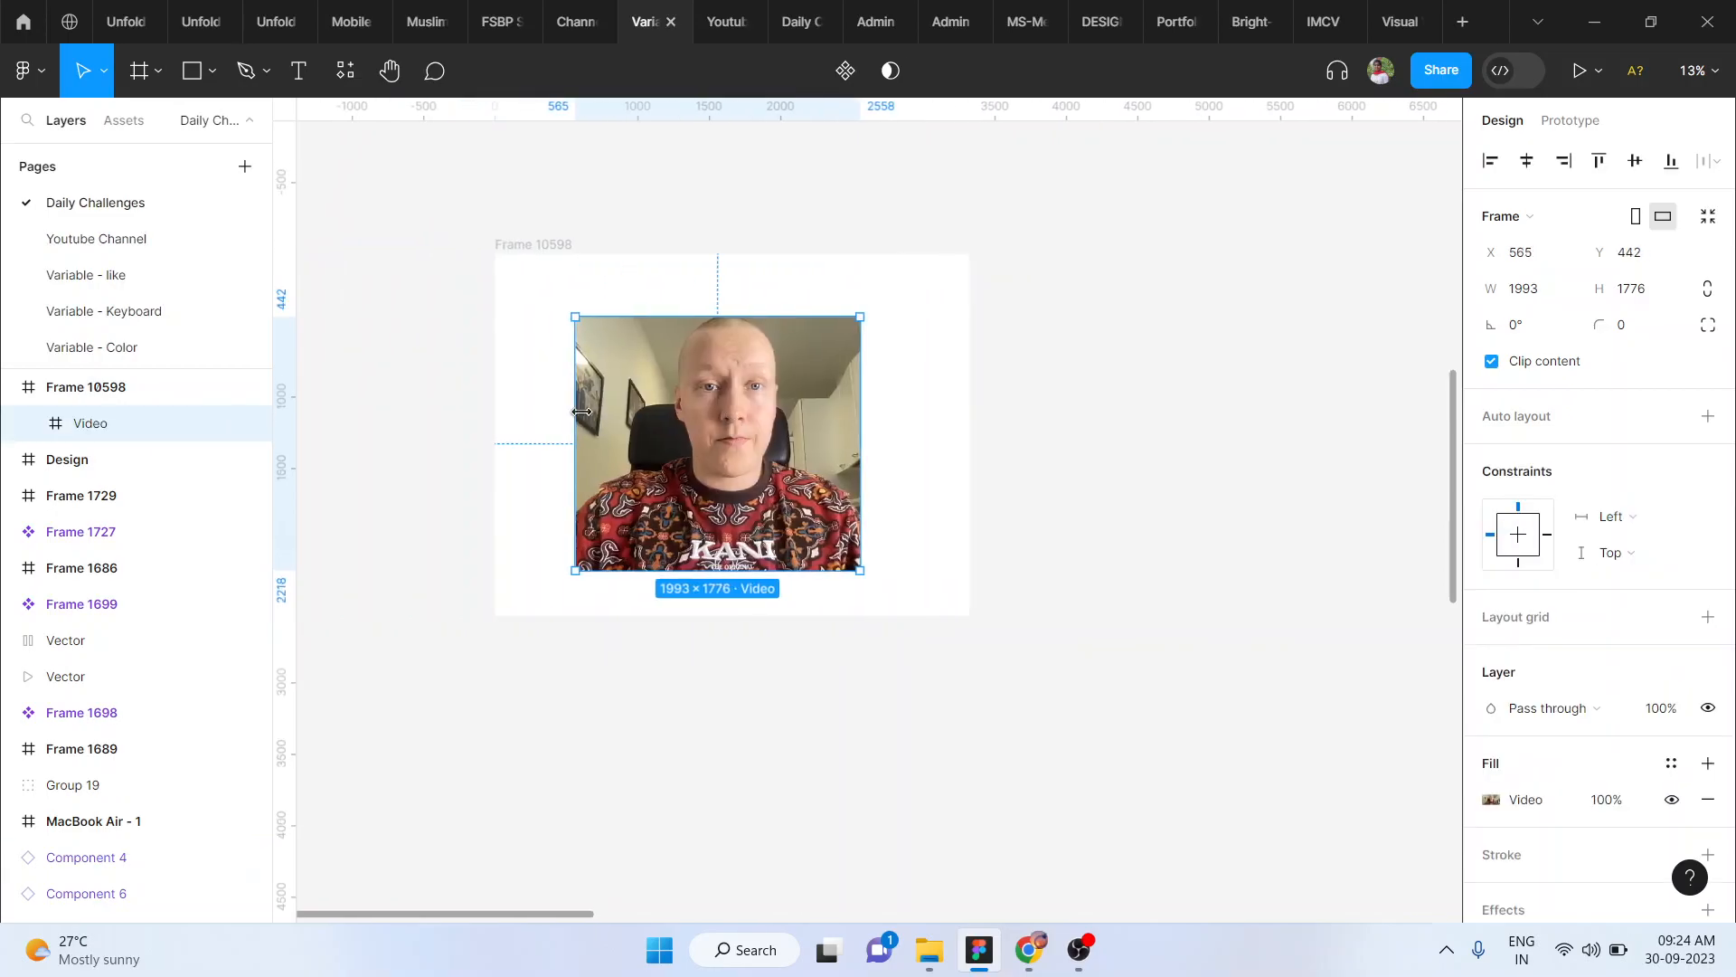
pyautogui.scroll(1, 582, 412)
# Preview the new outer frame as a prototype scaled to fit the screen, and close the preview
pyautogui.click(506, 224)
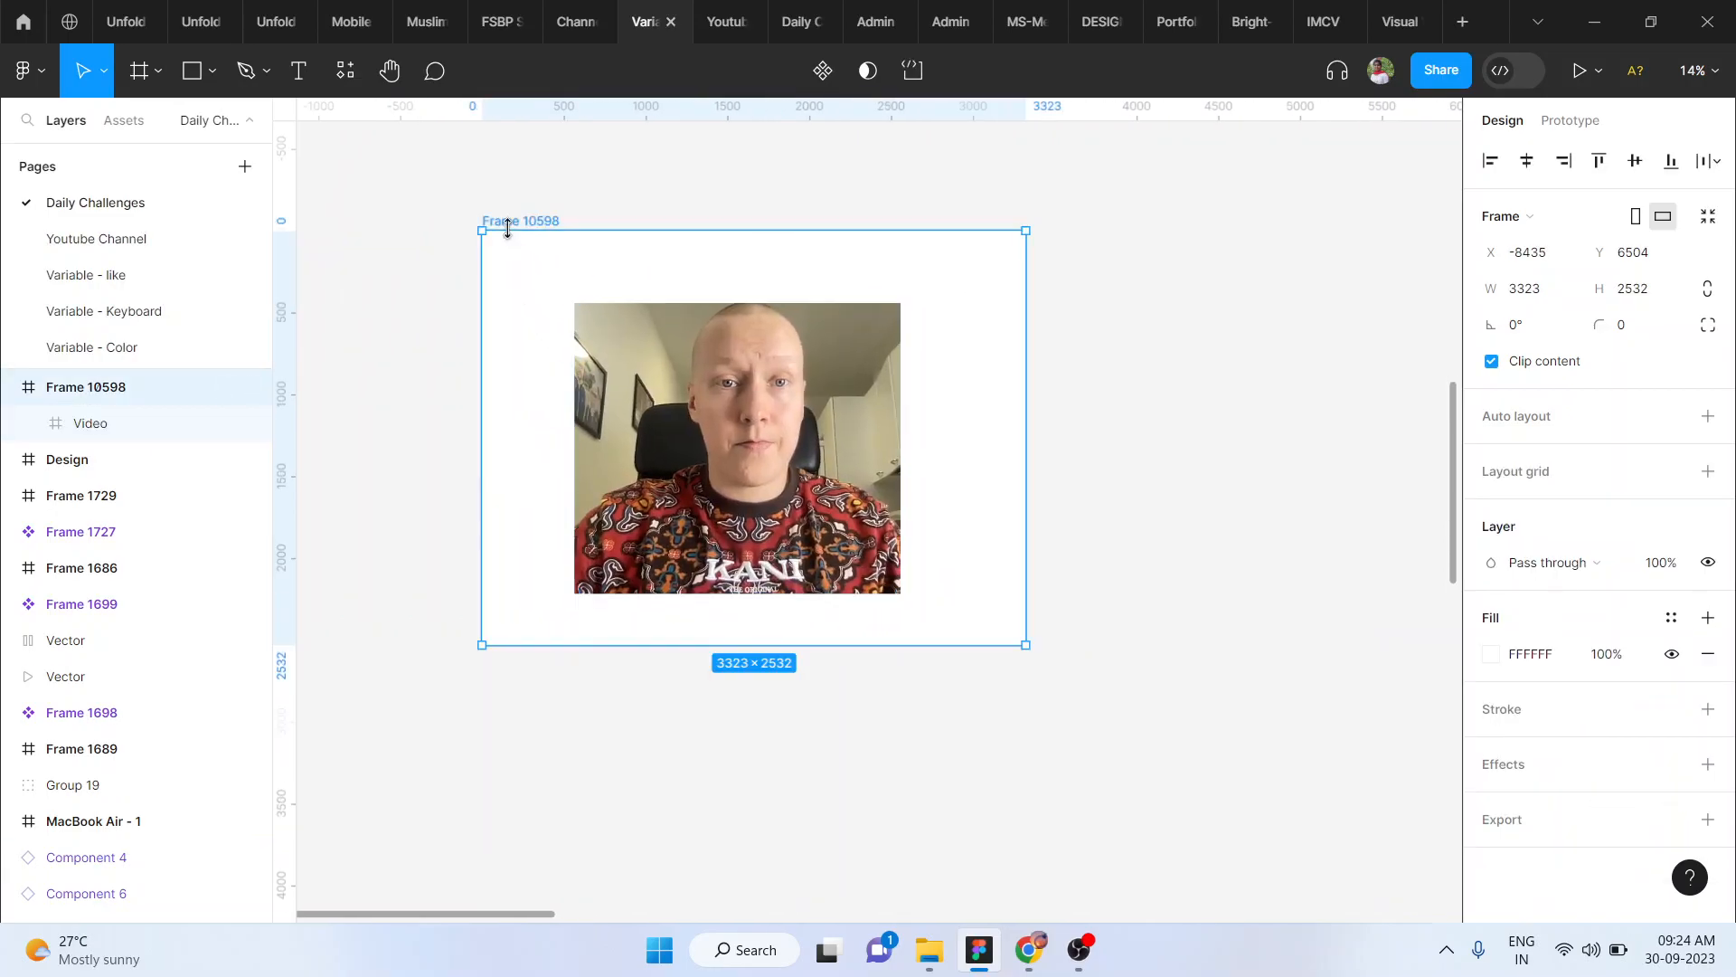
pyautogui.click(1579, 72)
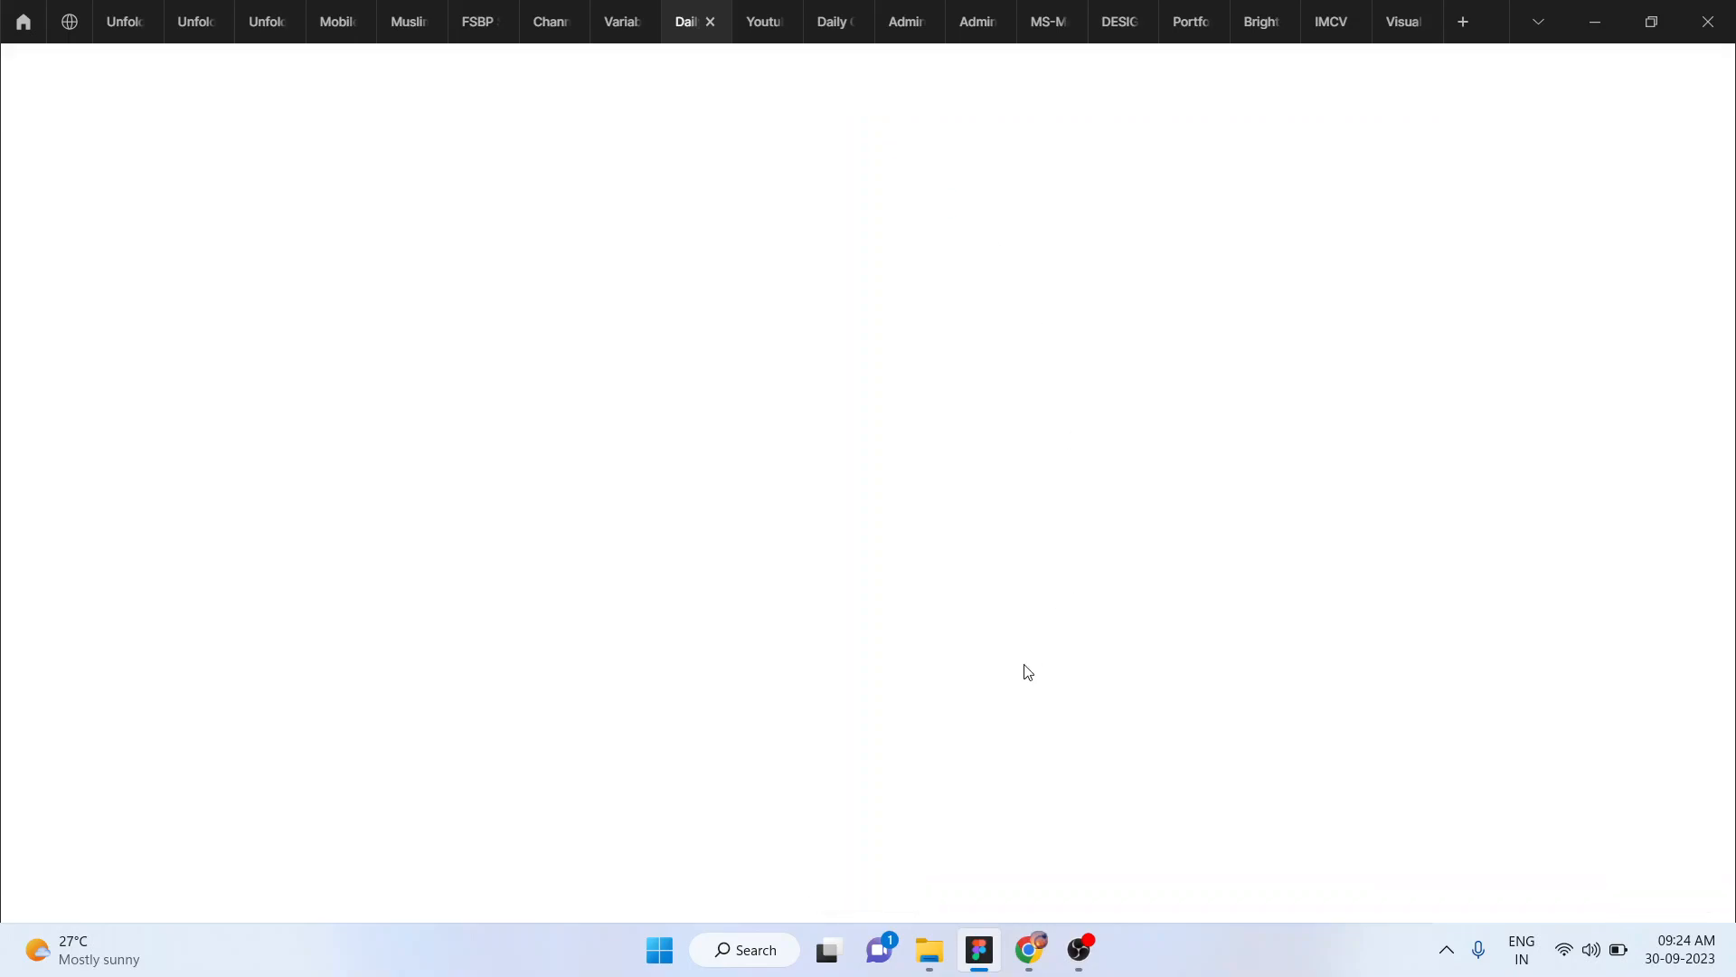
pyautogui.press('XF86AudioLowerVolume')
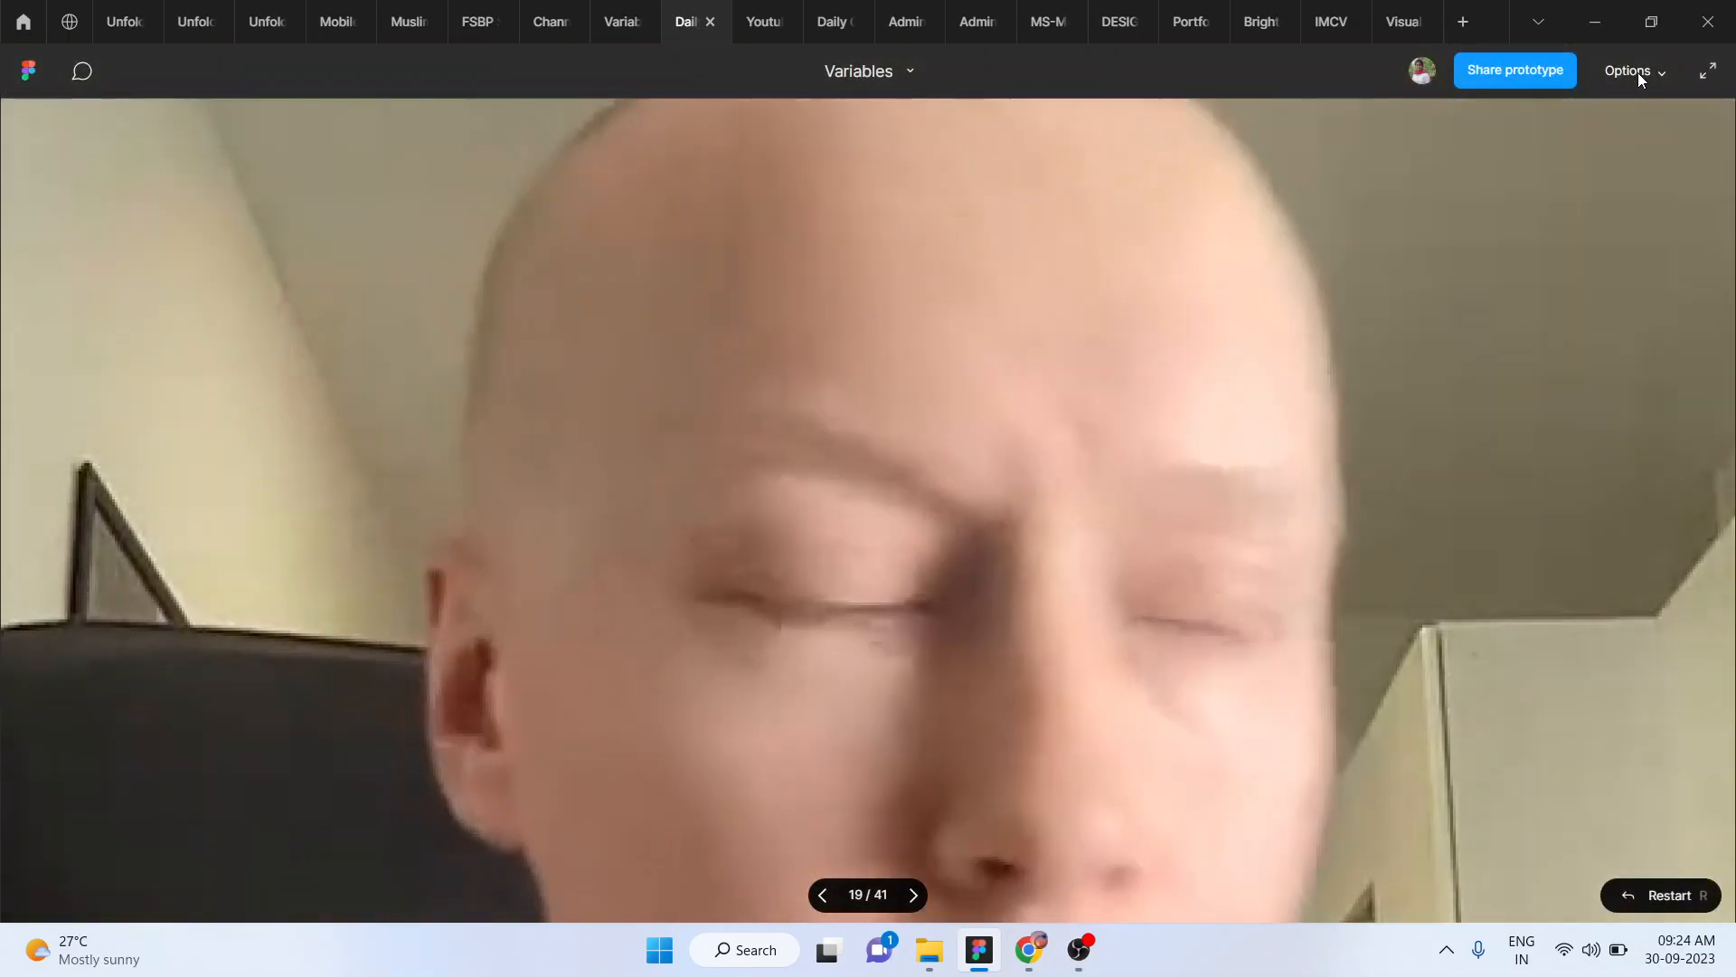
pyautogui.click(1637, 73)
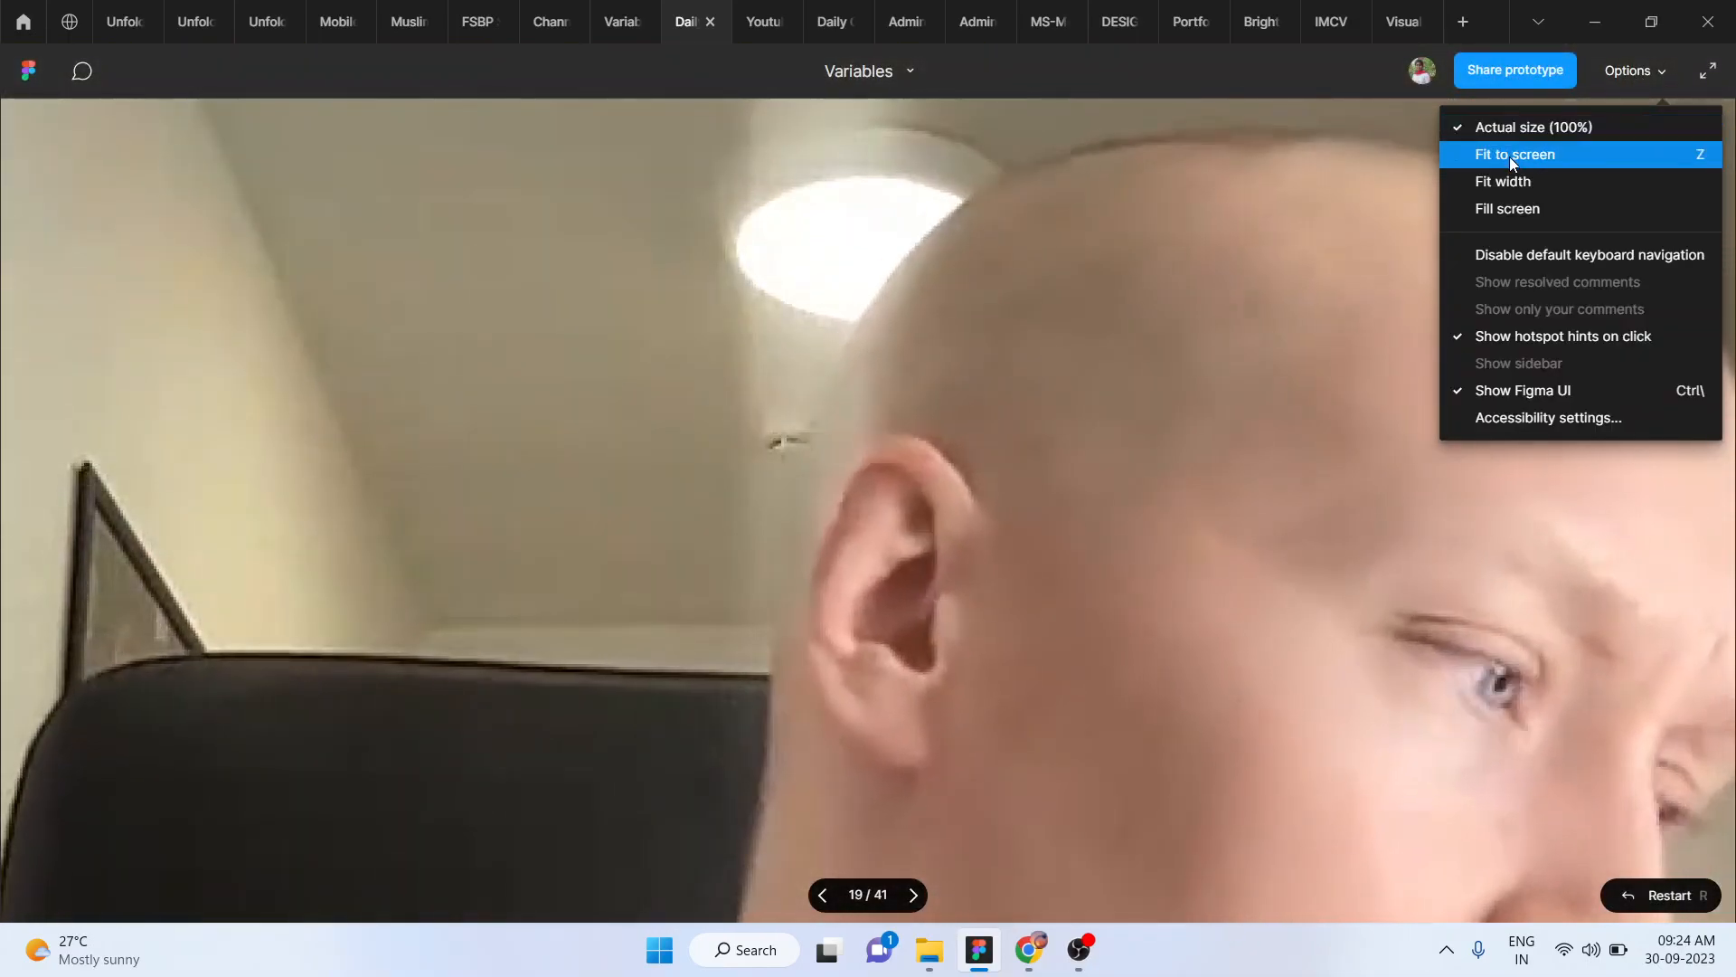
pyautogui.click(1510, 156)
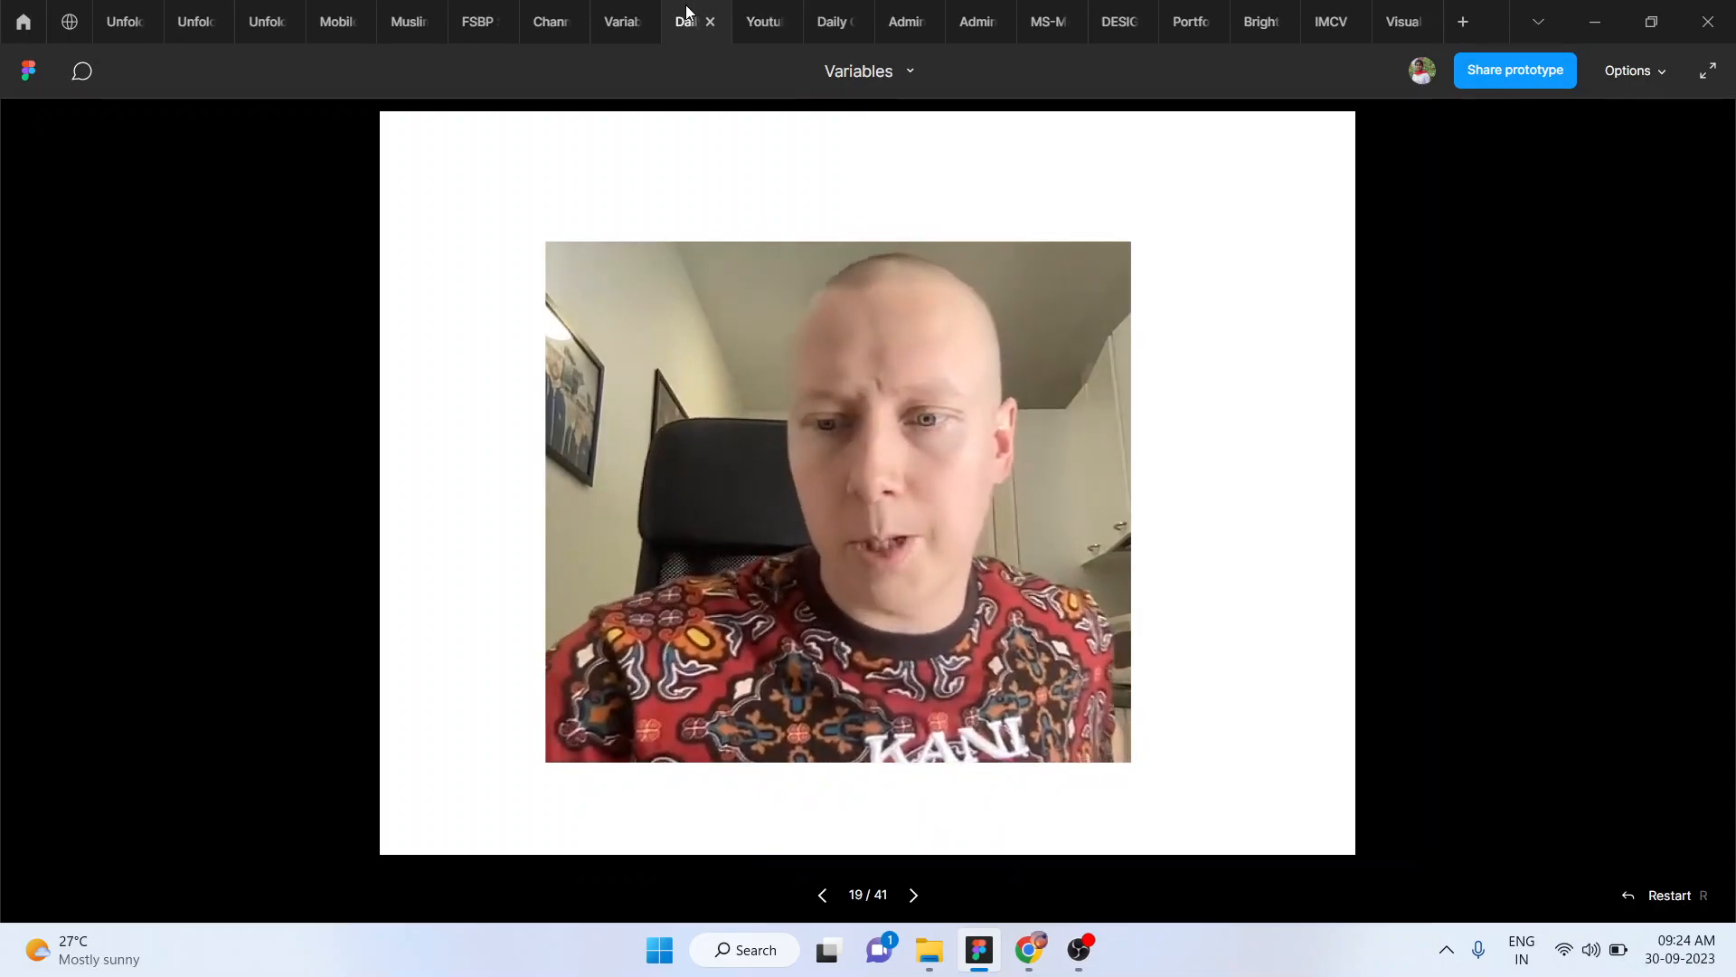
pyautogui.click(710, 25)
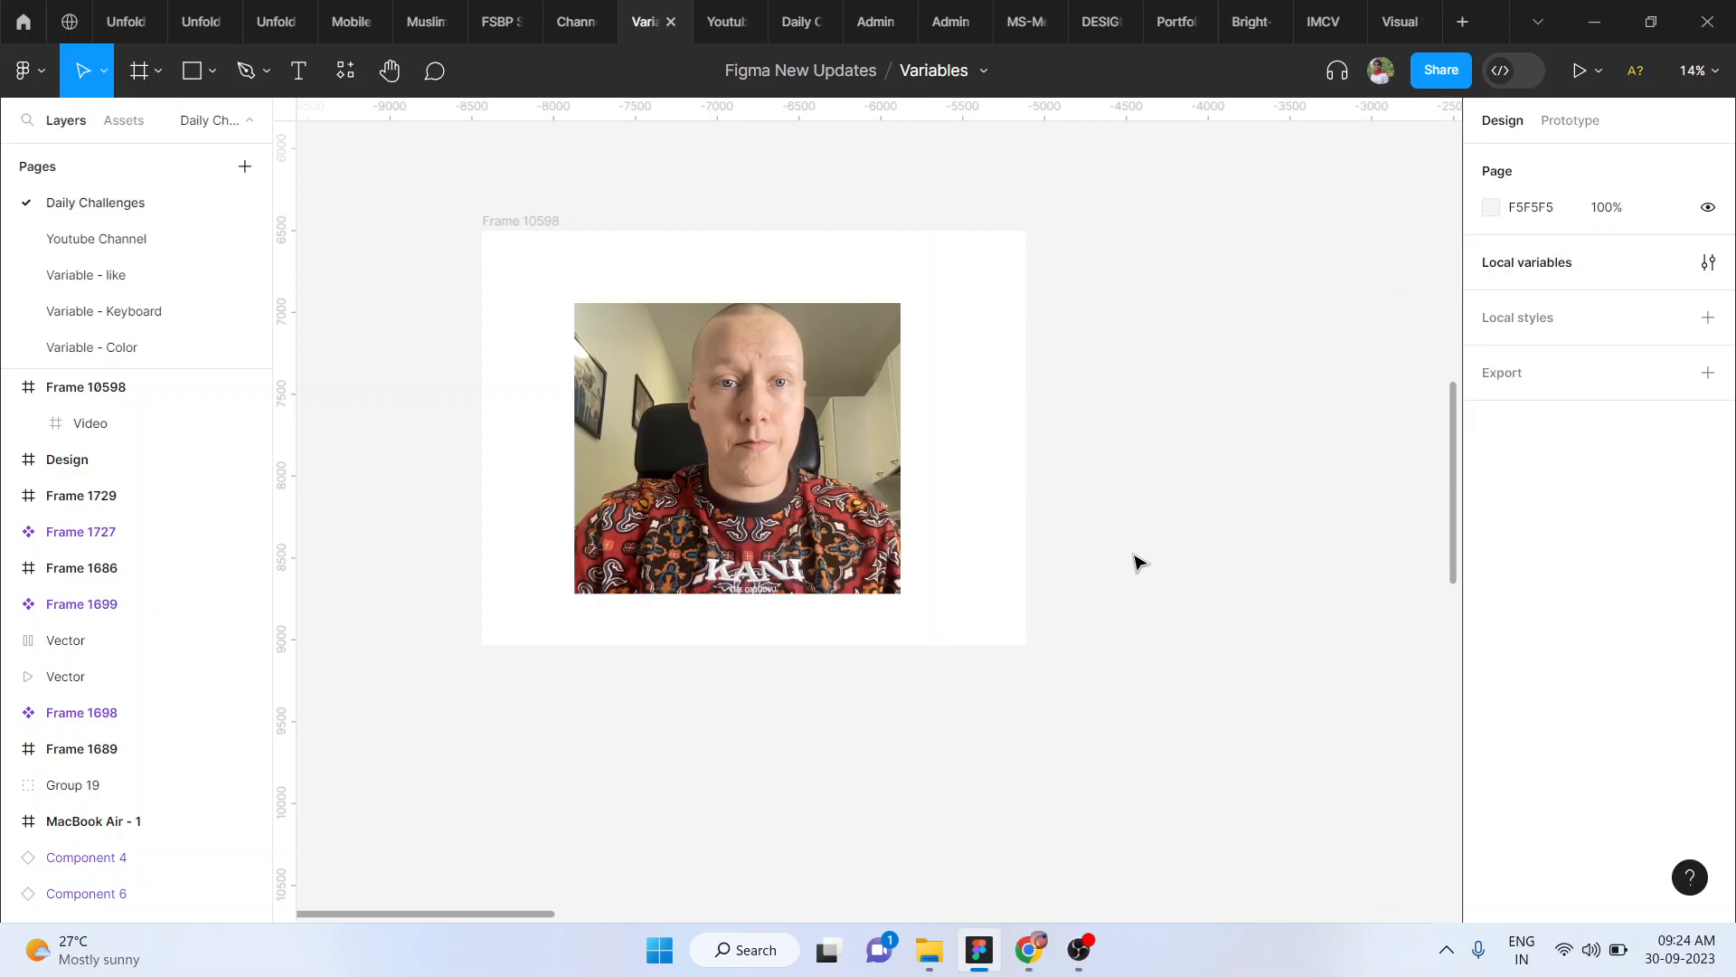
# Turn off autoplay and mute the sound in the Video frame's prototype settings
pyautogui.click(848, 466)
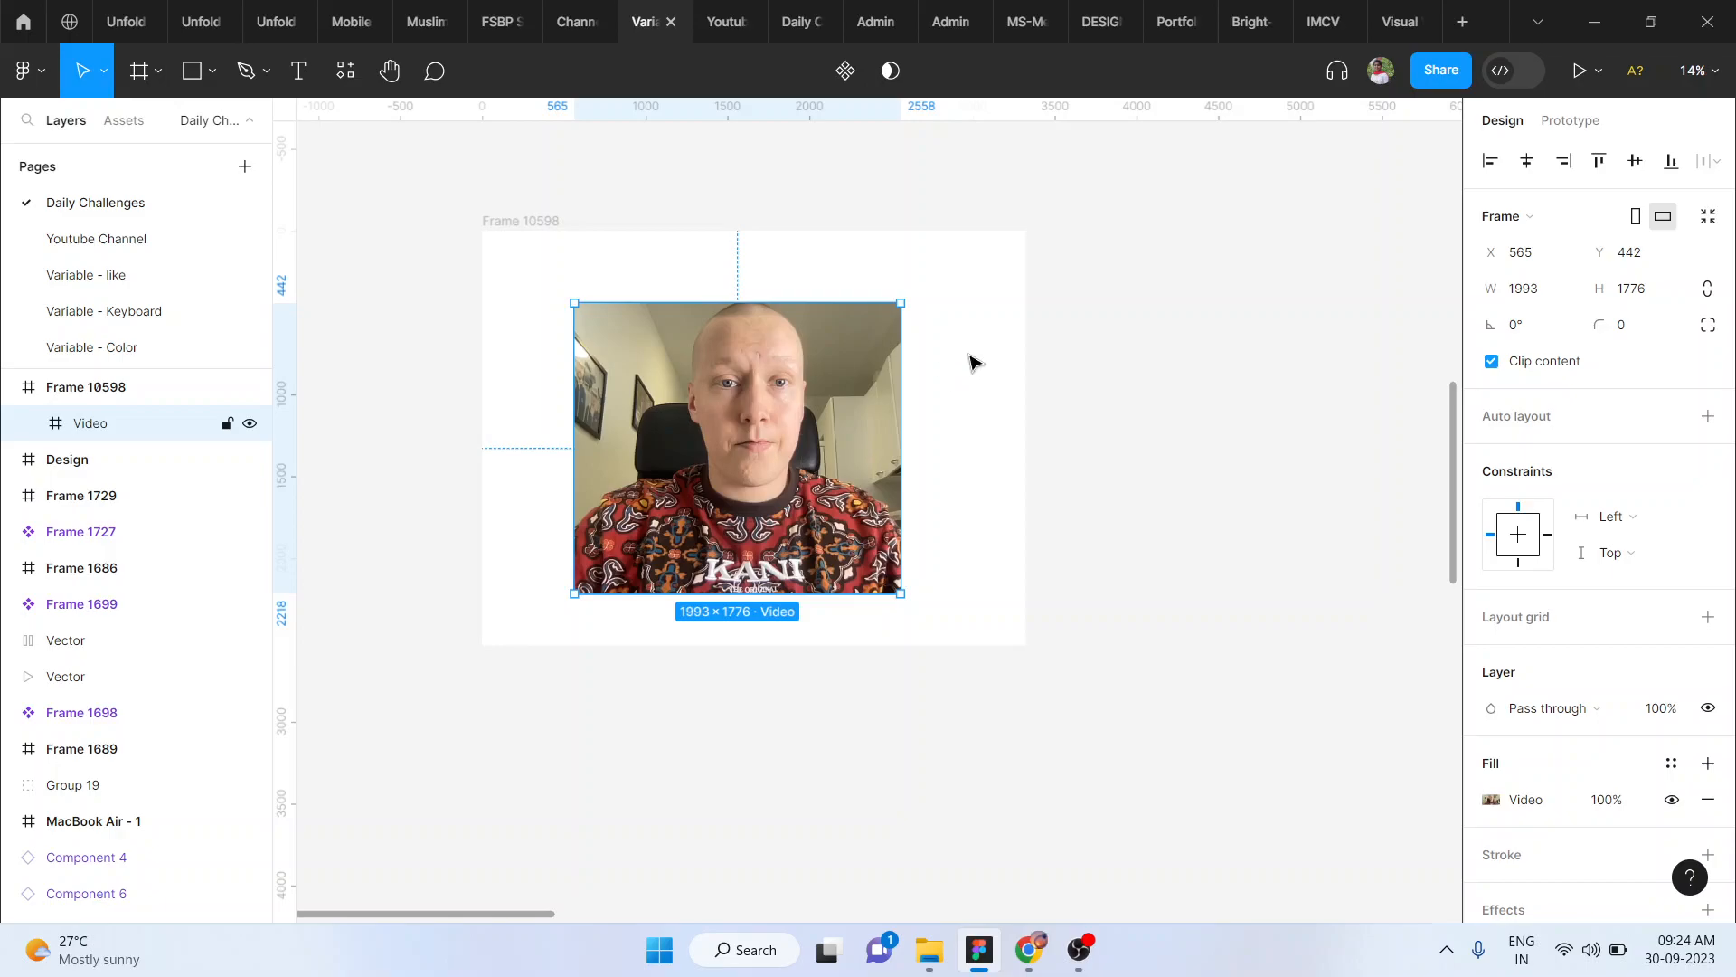
pyautogui.click(1574, 121)
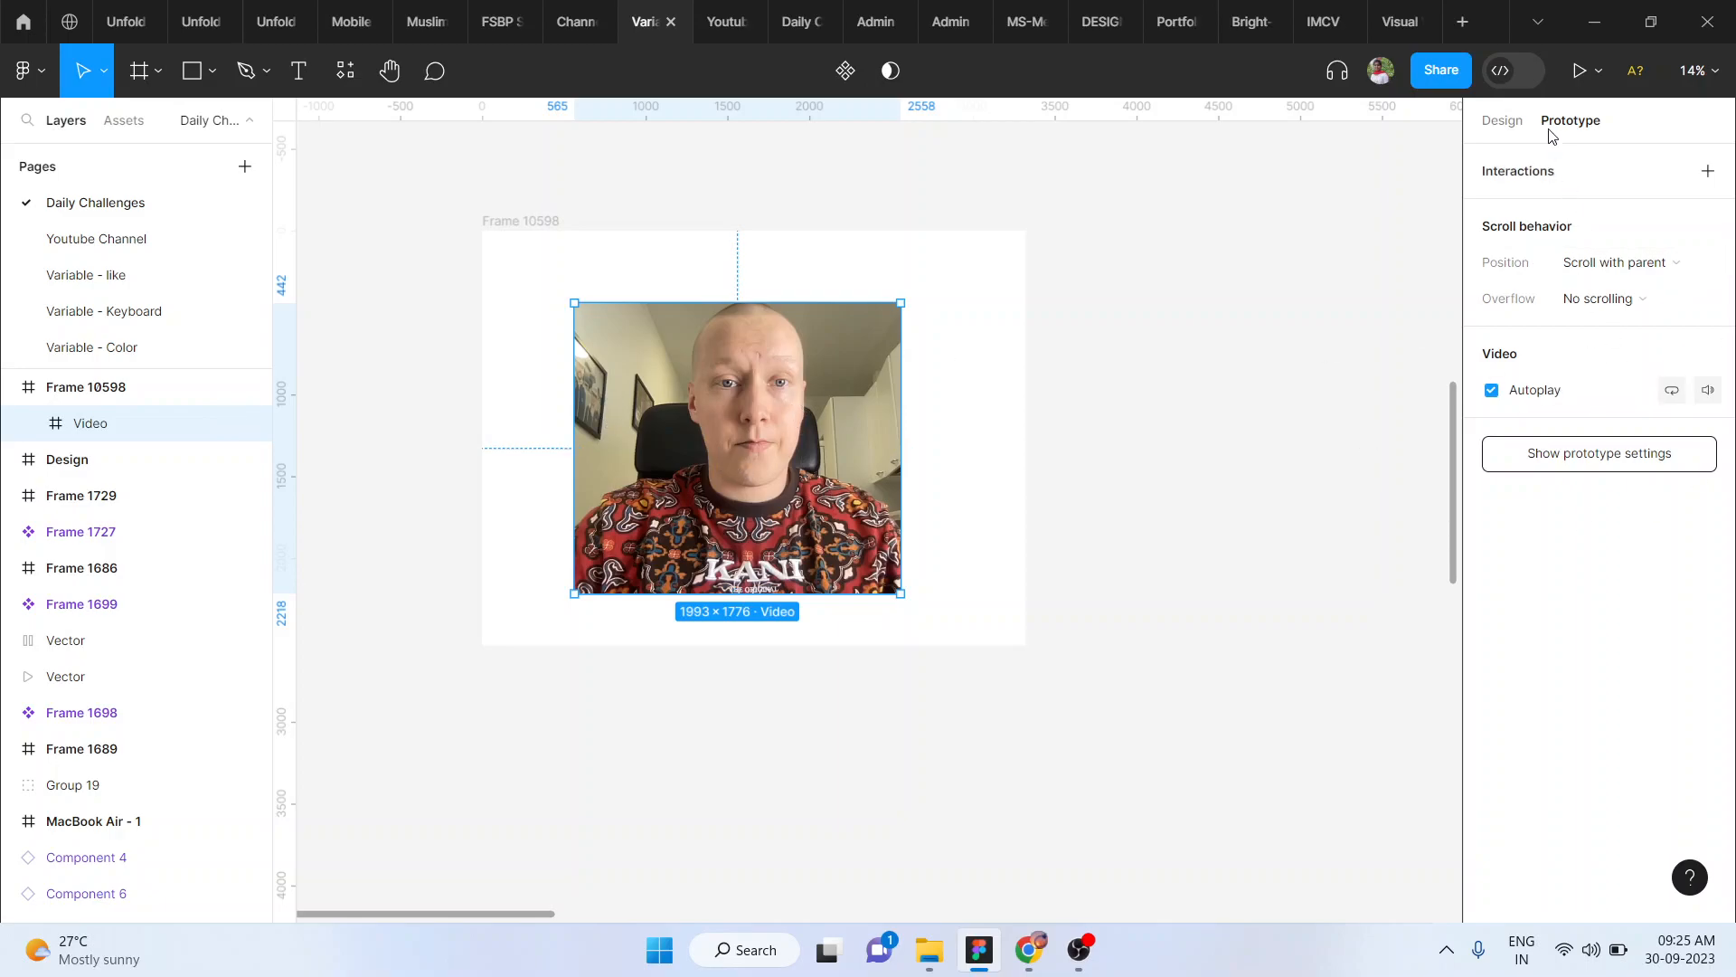
pyautogui.click(1492, 390)
pyautogui.click(1709, 391)
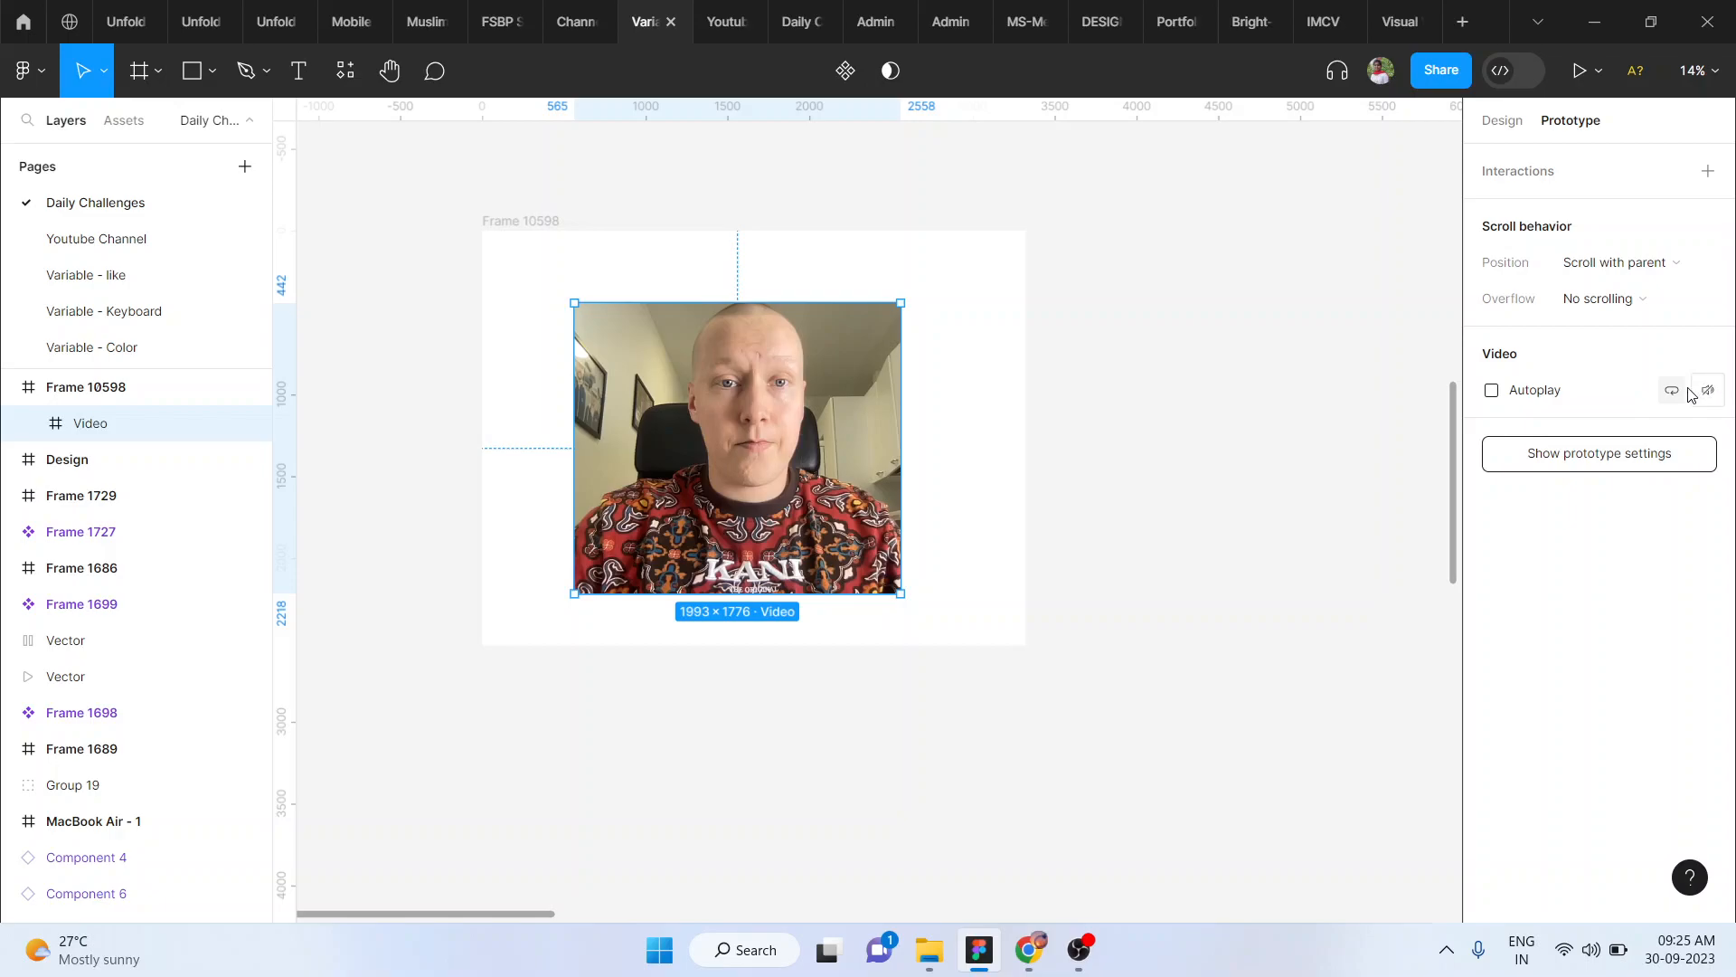
pyautogui.click(1673, 392)
pyautogui.click(1674, 395)
pyautogui.click(1176, 547)
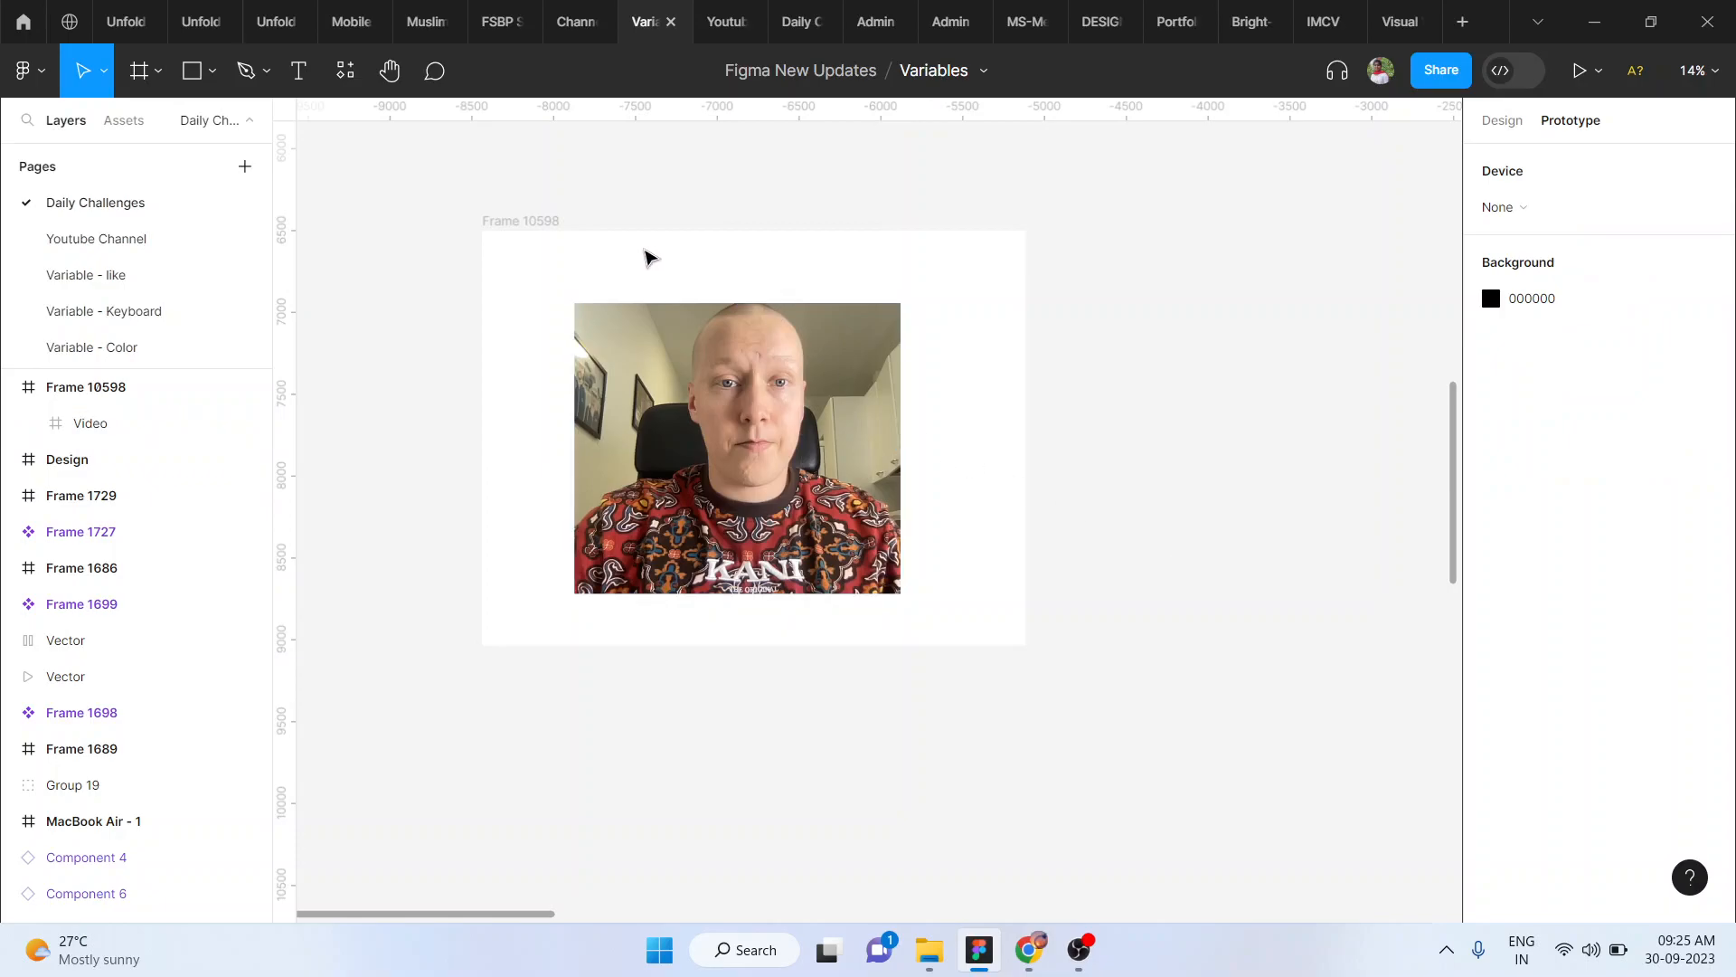
pyautogui.click(542, 222)
pyautogui.hscroll(2, 541, 222)
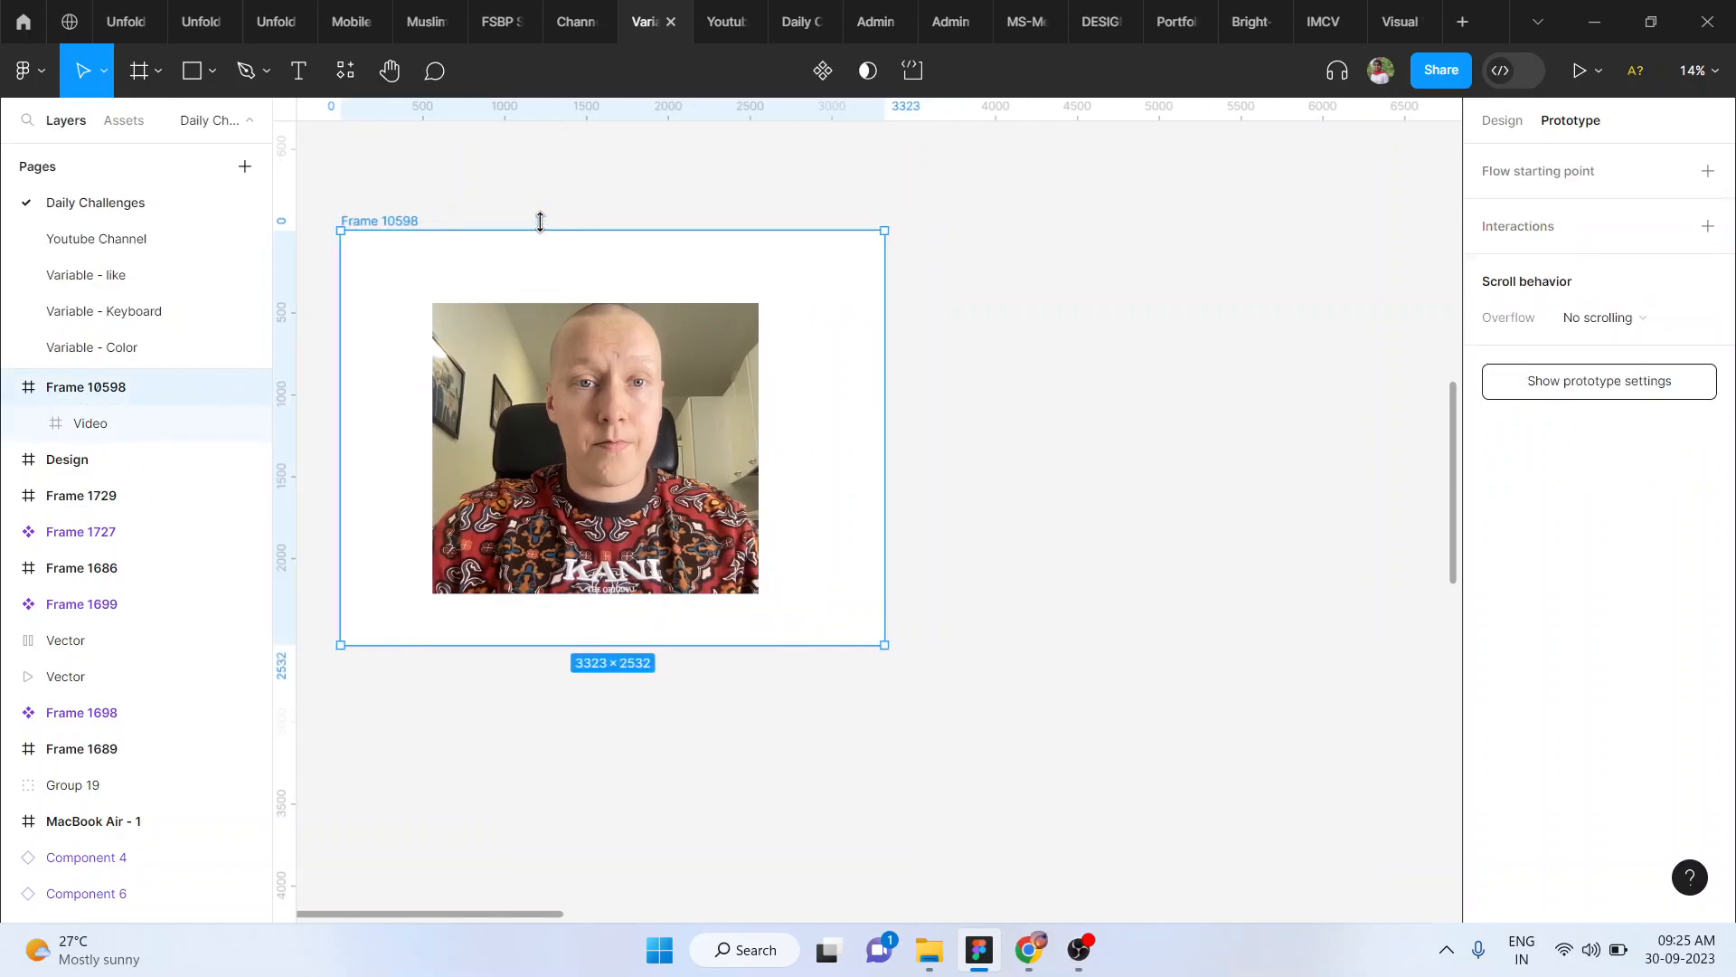
pyautogui.click(966, 445)
pyautogui.rightClick(965, 443)
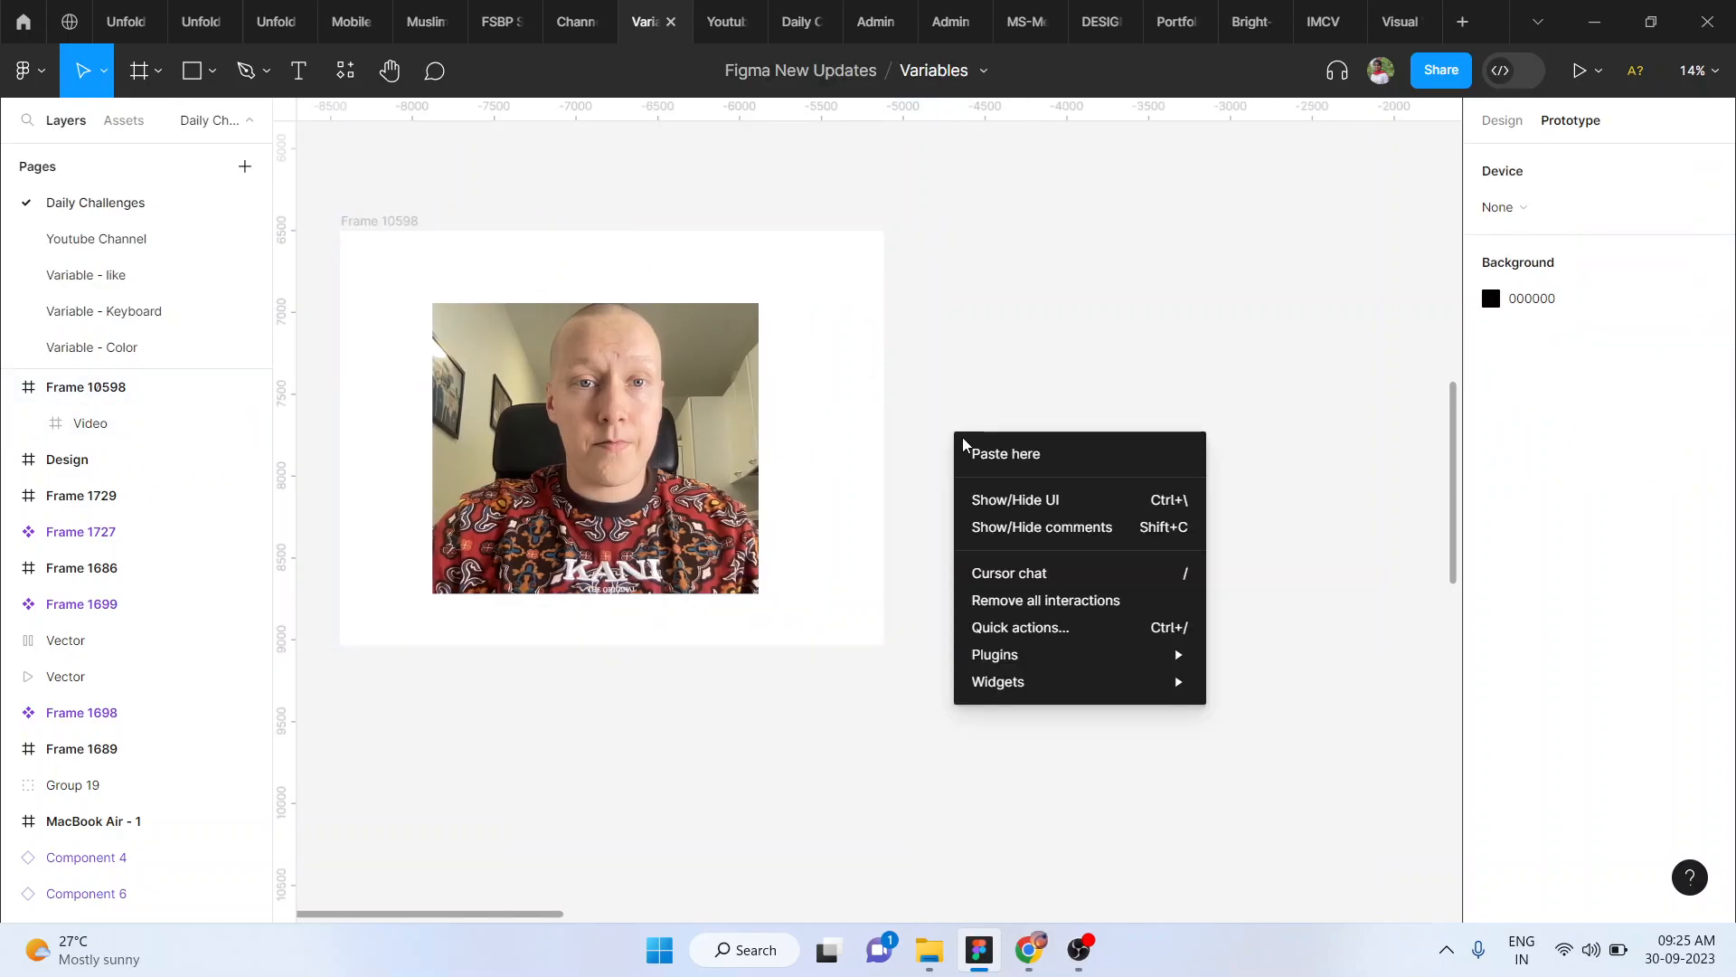
pyautogui.moveTo(1019, 665)
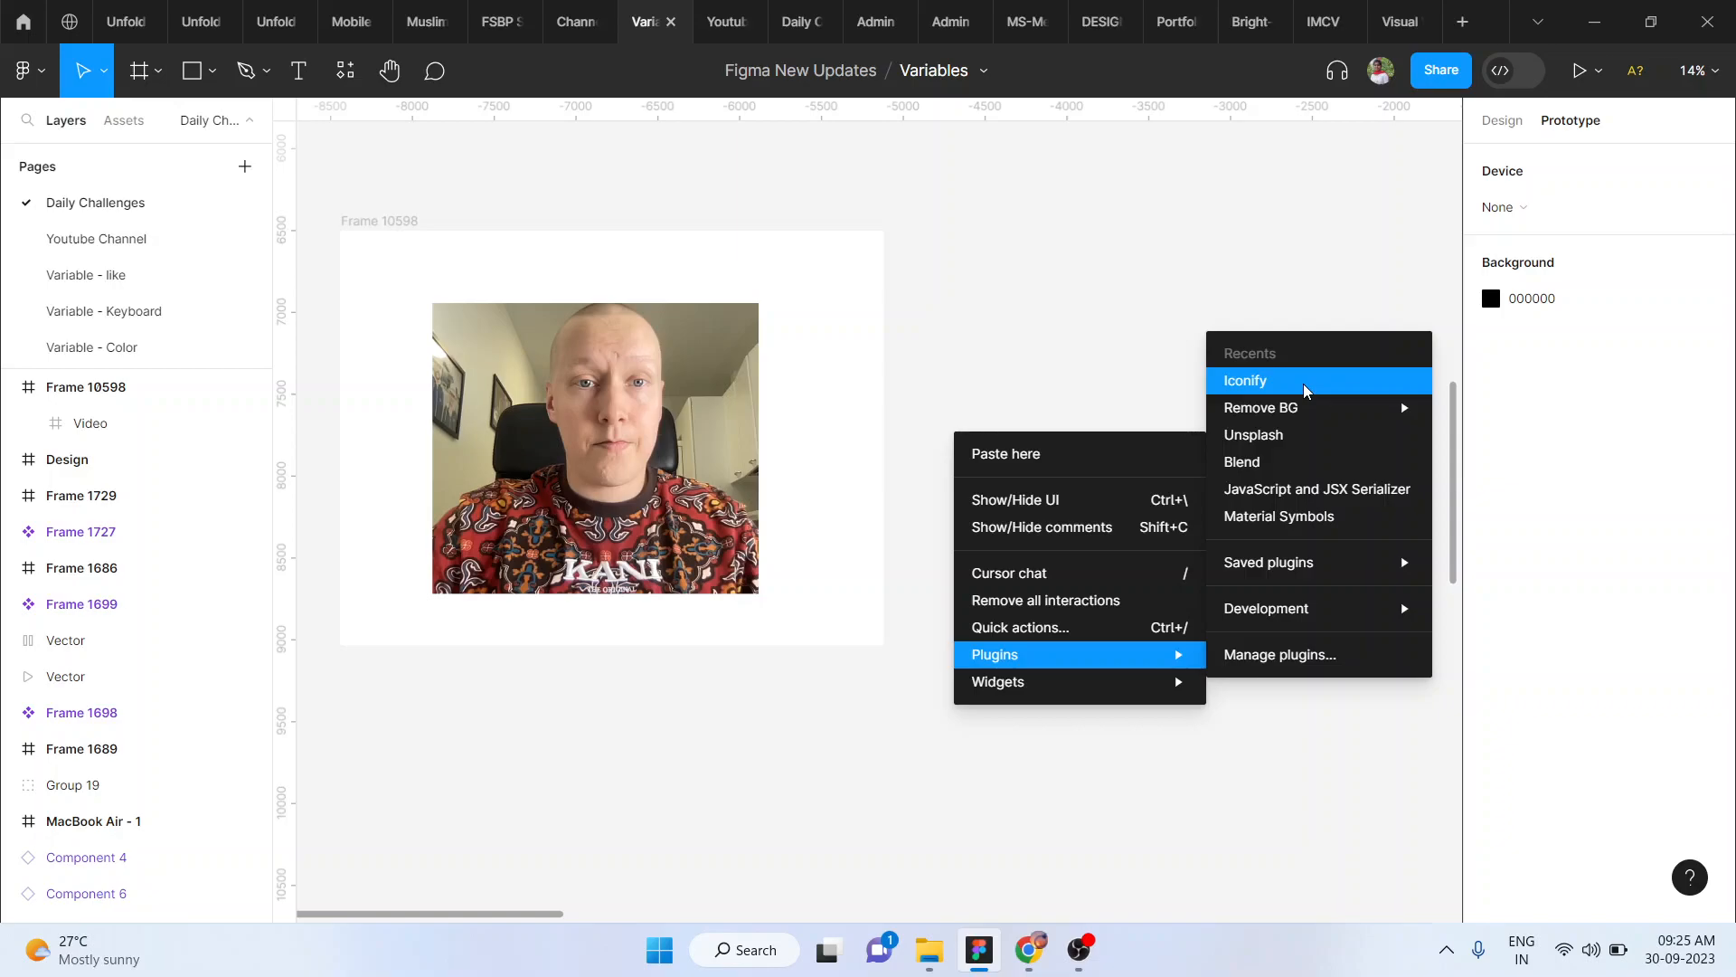
pyautogui.click(1074, 345)
pyautogui.scroll(-10, 1074, 345)
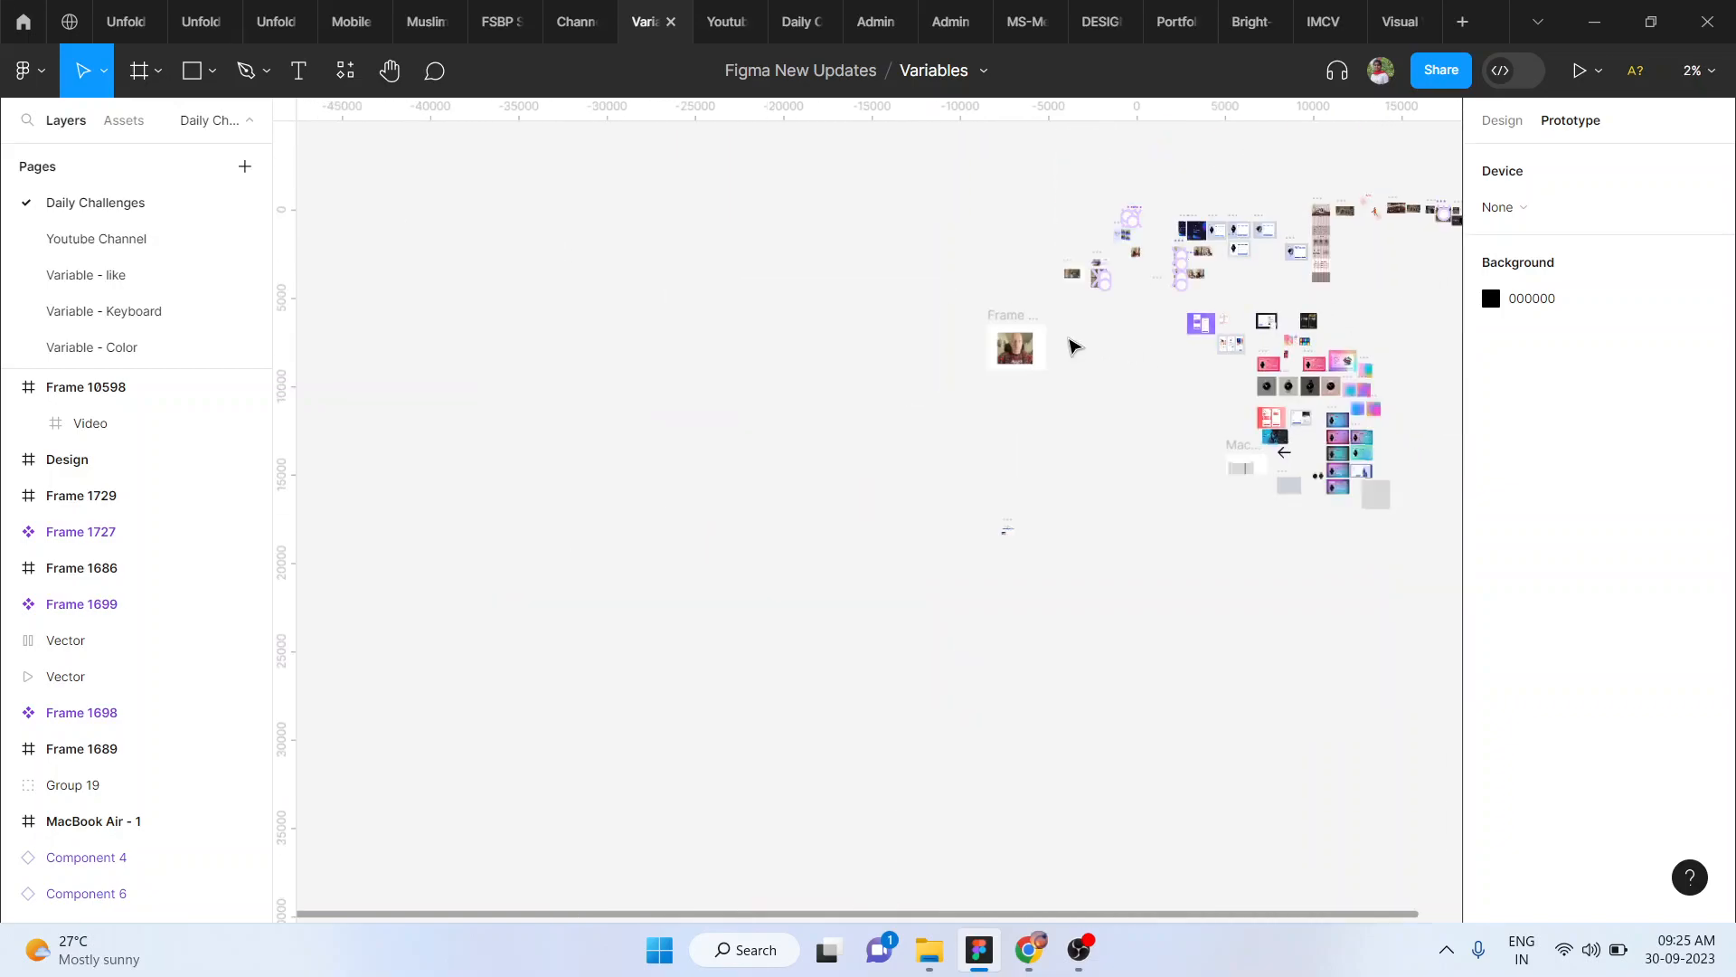
pyautogui.scroll(4, 1073, 345)
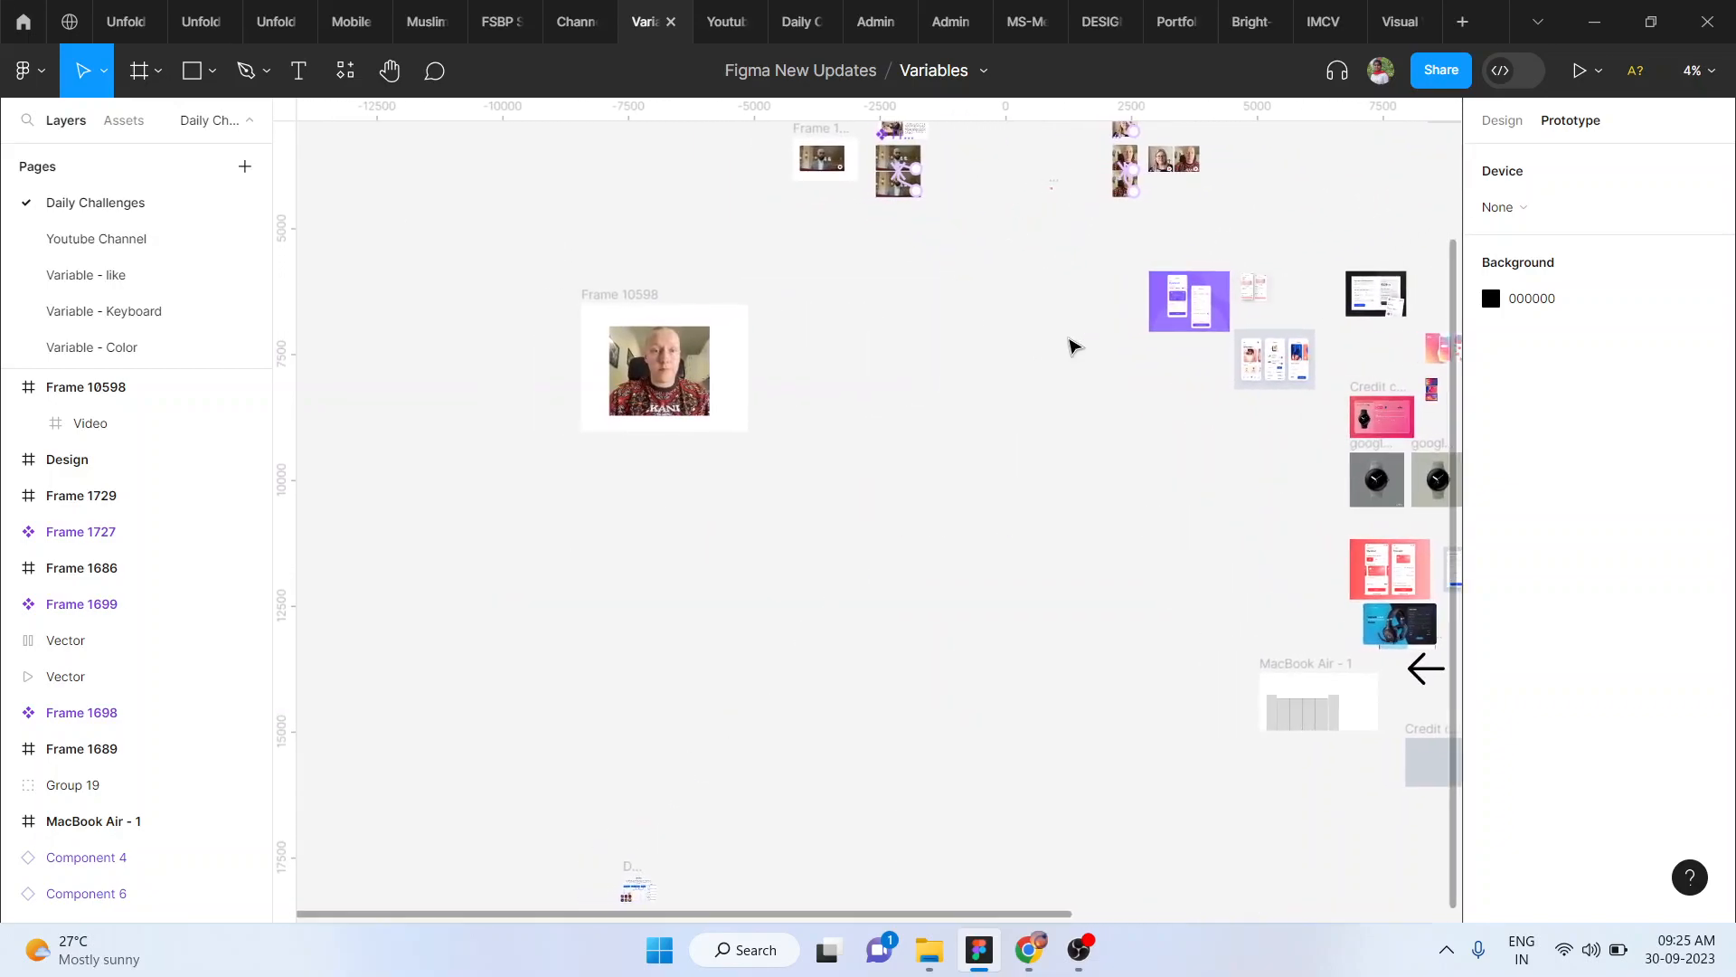
pyautogui.scroll(2, 857, 288)
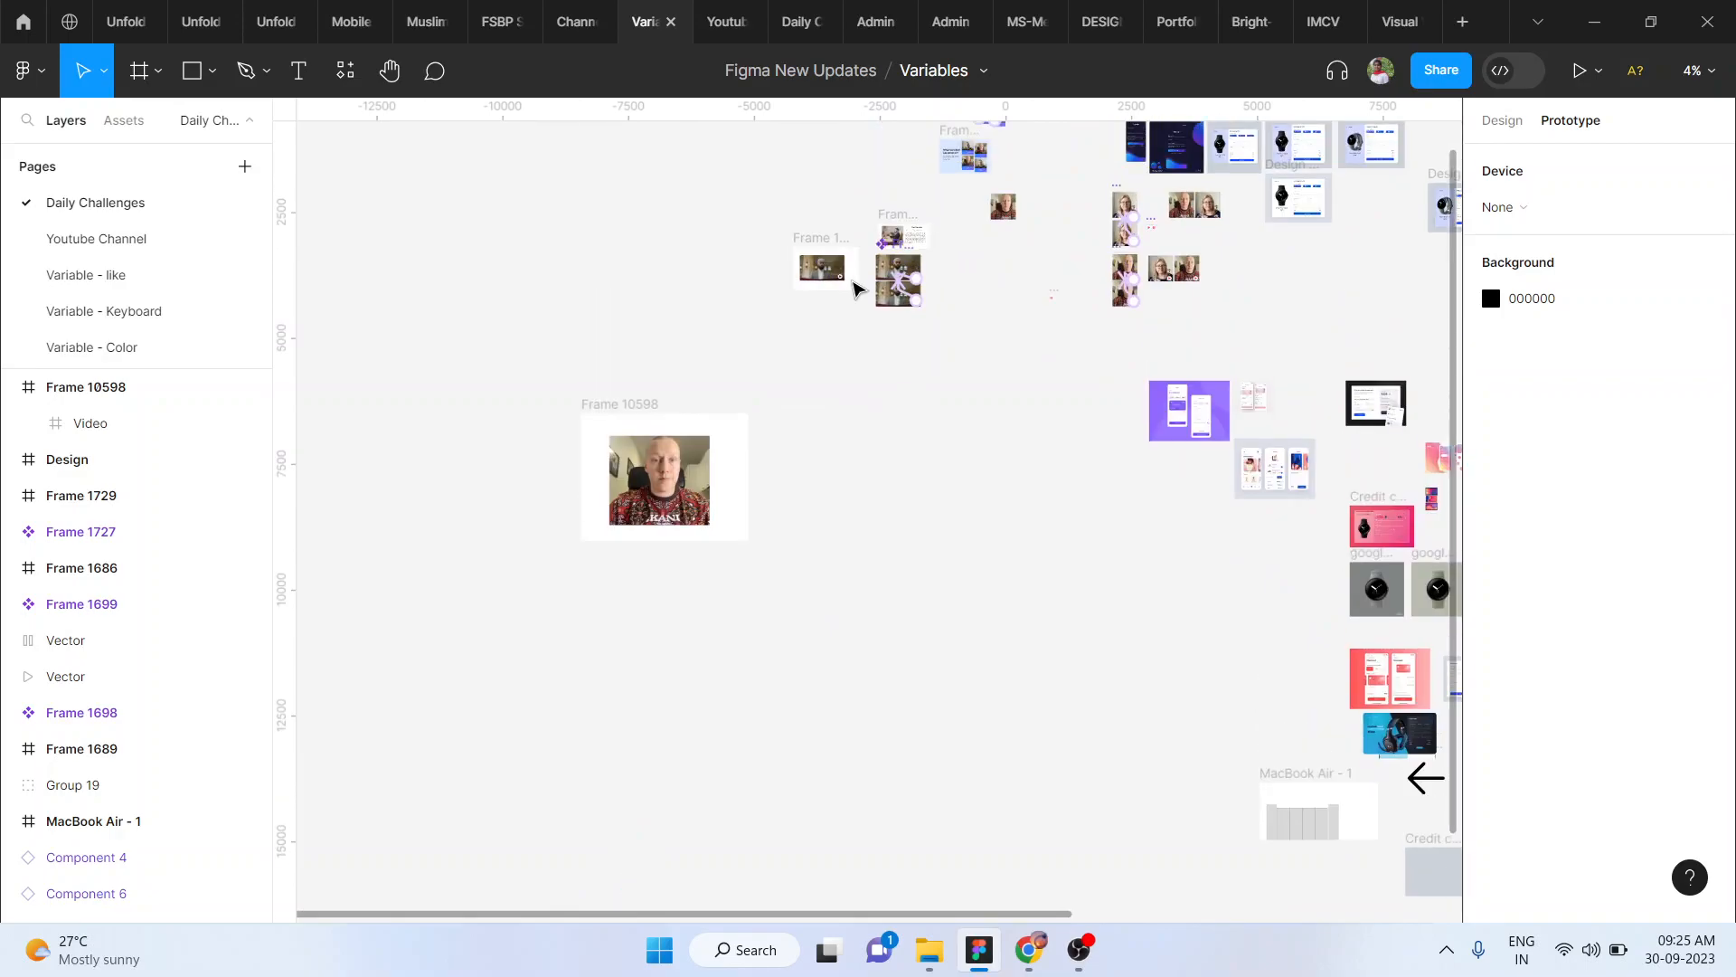
pyautogui.scroll(10, 858, 288)
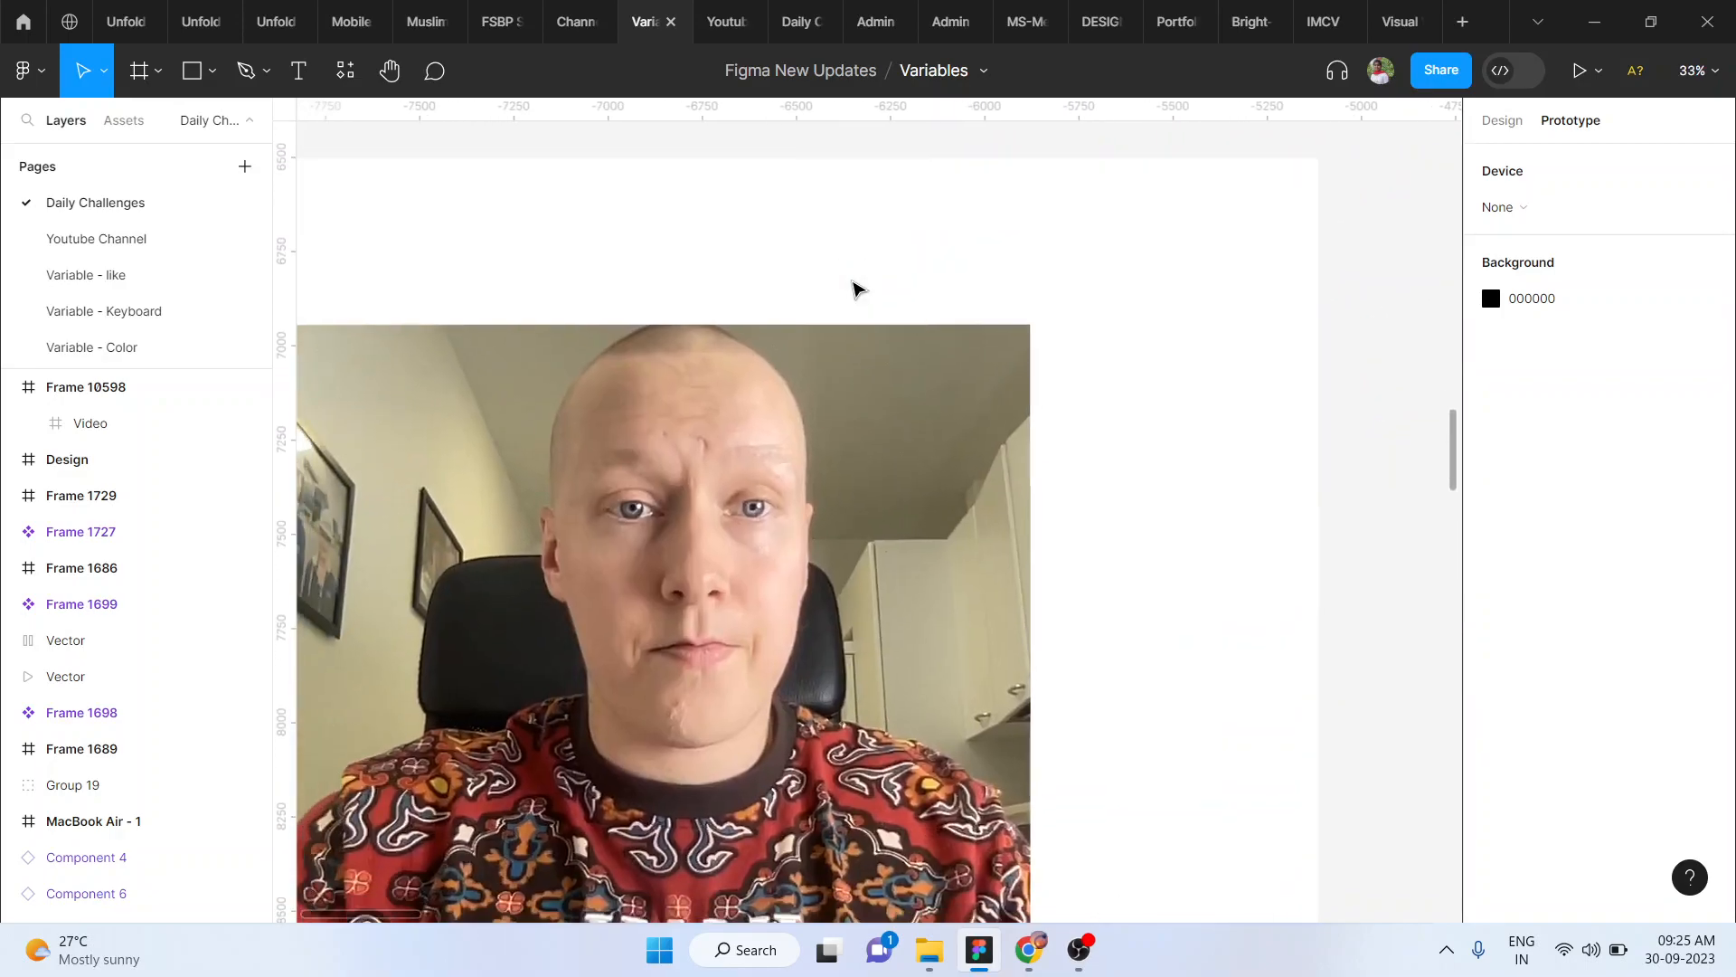
pyautogui.scroll(-3, 857, 288)
# Run the Iconify plugin, search for "play" and import the gridicons:play icon onto the canvas below the outer frame
pyautogui.rightClick(1239, 438)
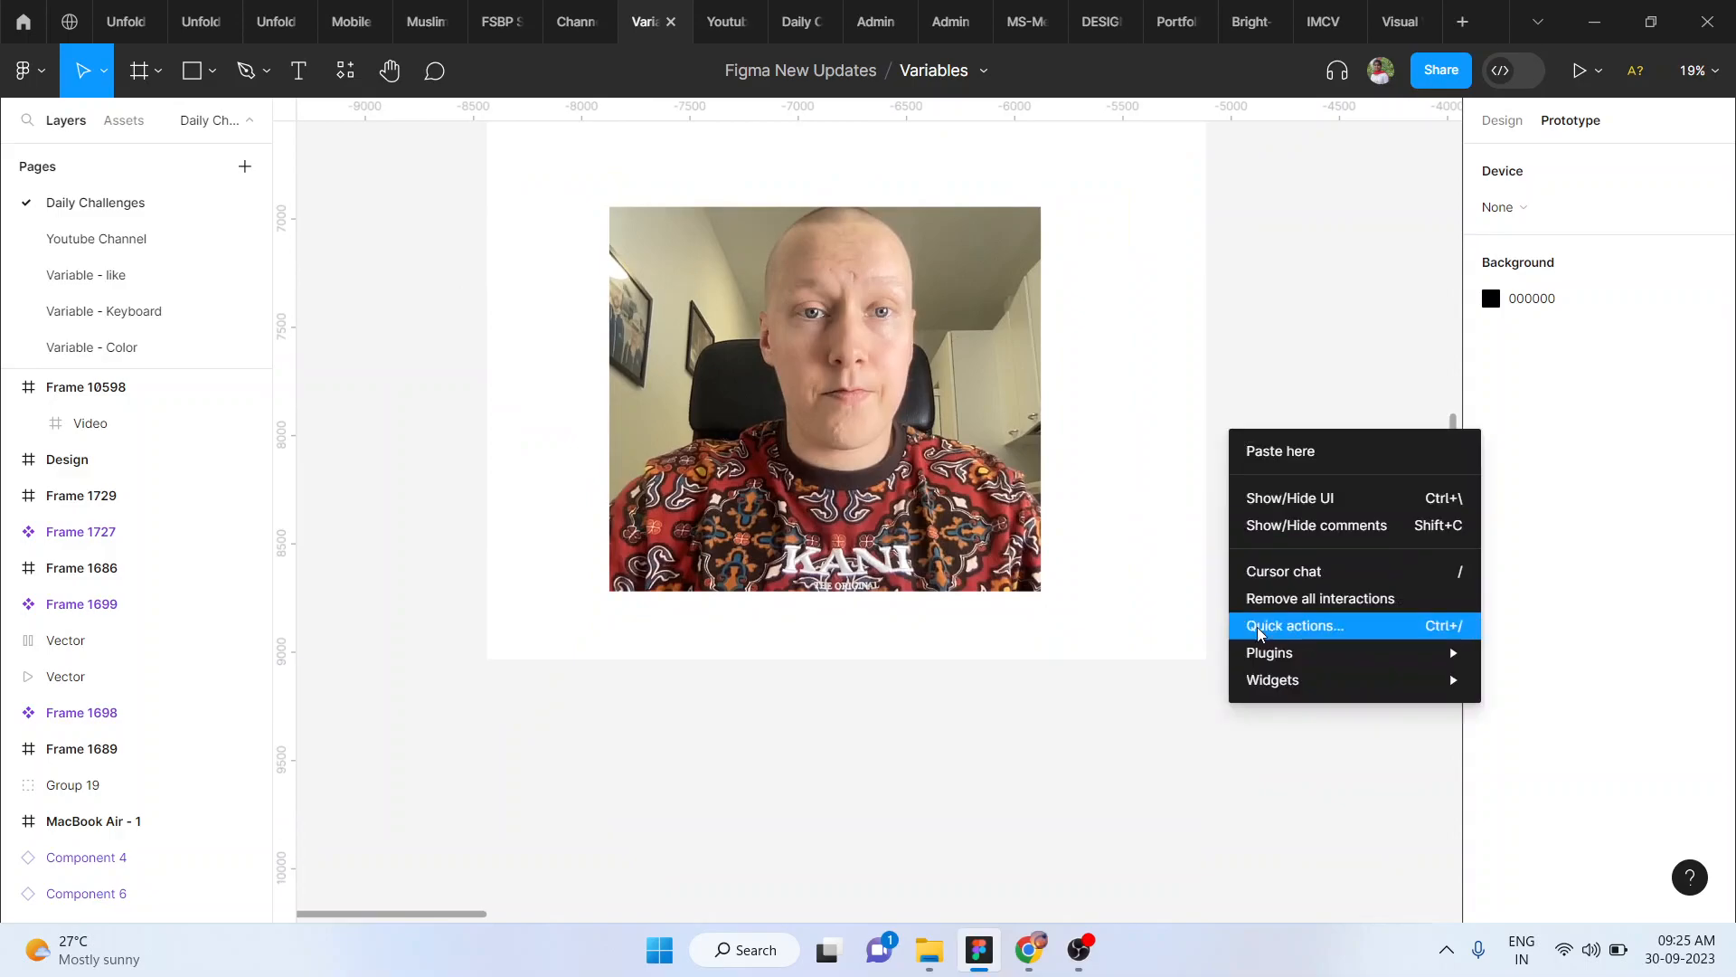
pyautogui.moveTo(1264, 656)
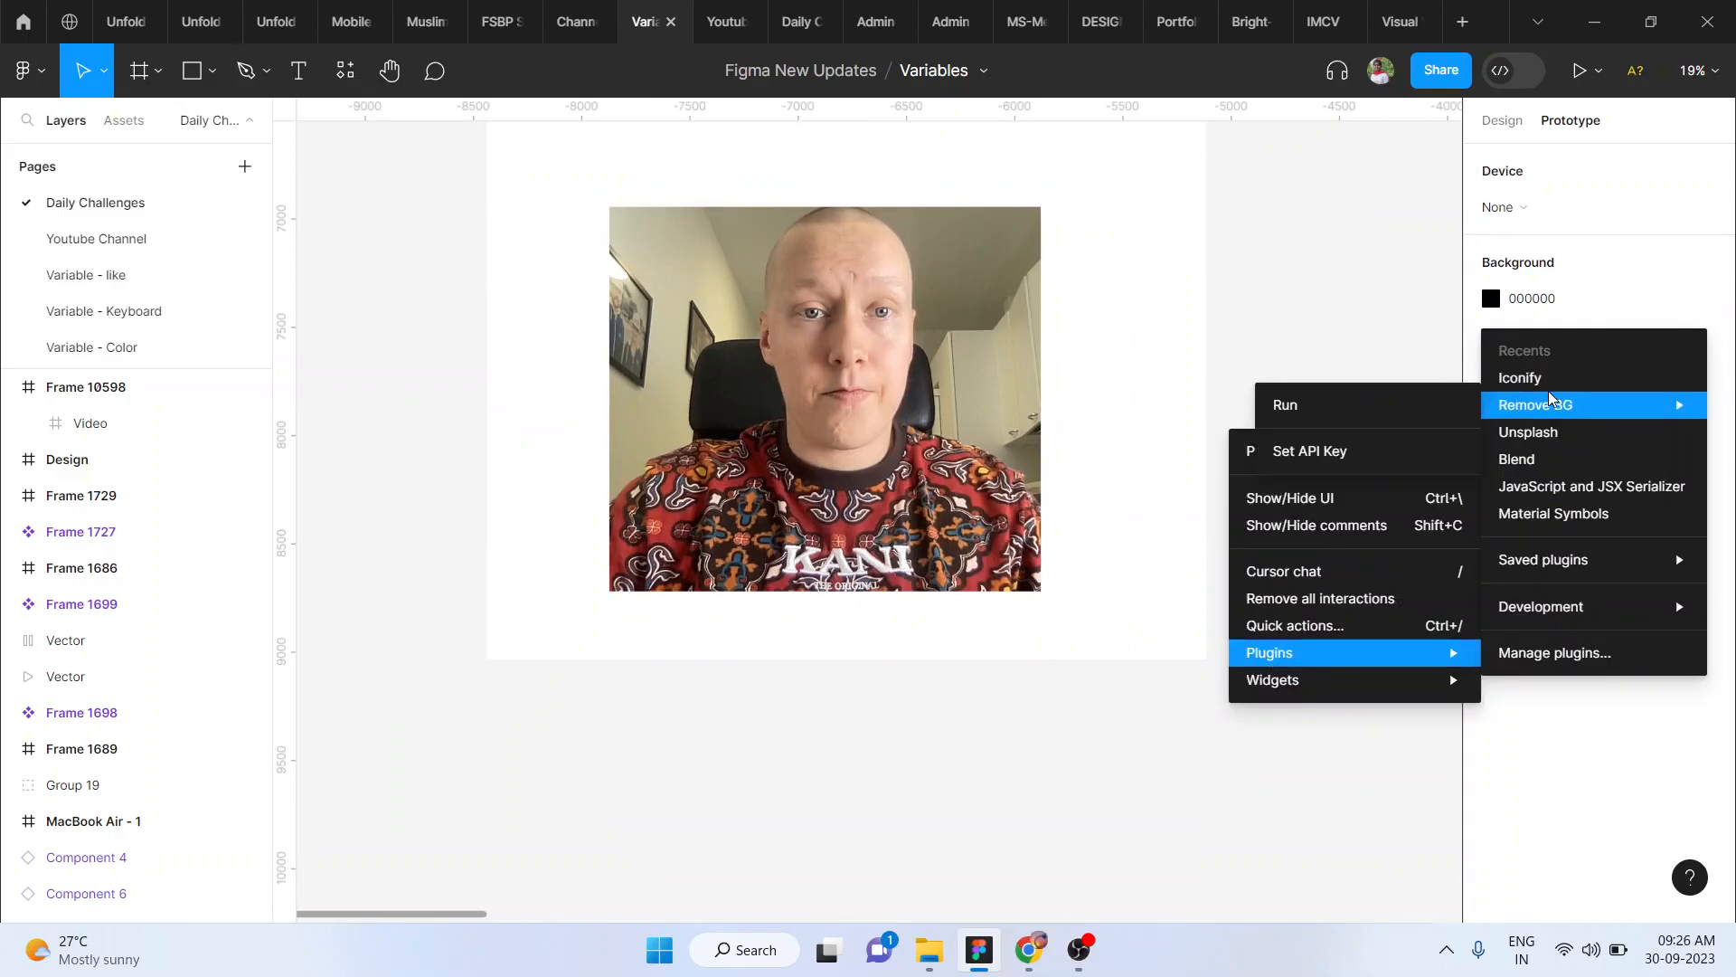
pyautogui.click(1529, 378)
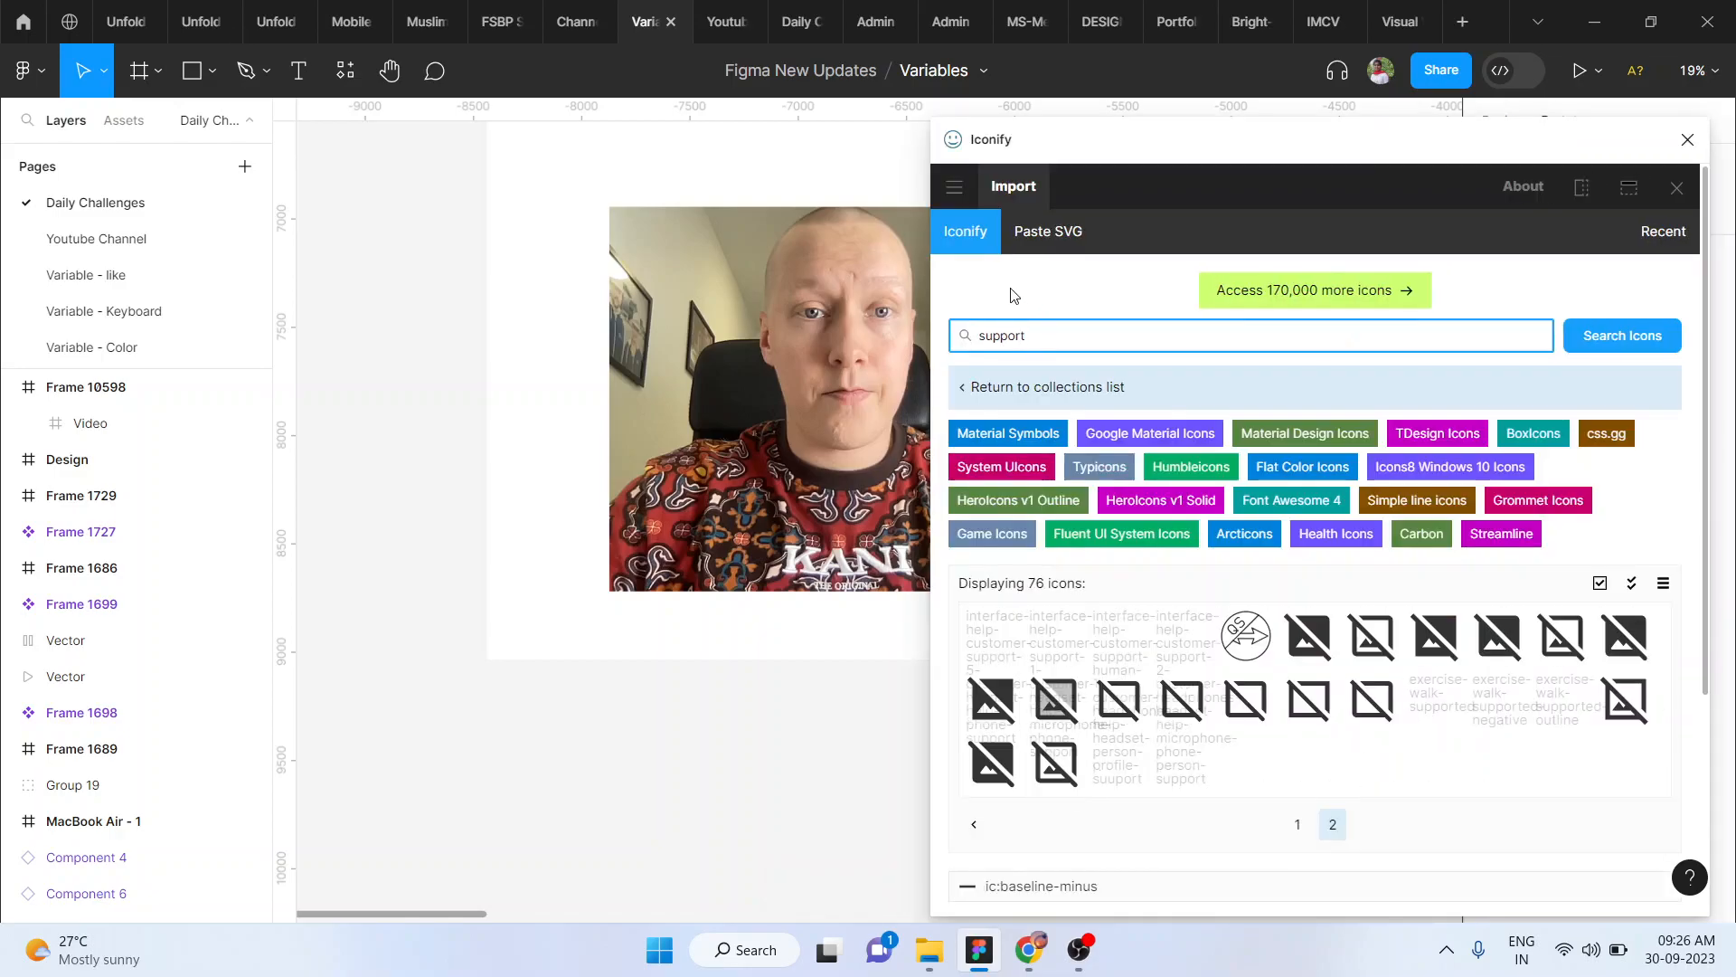
pyautogui.hotkey('ctrl', 'a')
pyautogui.write('pl')
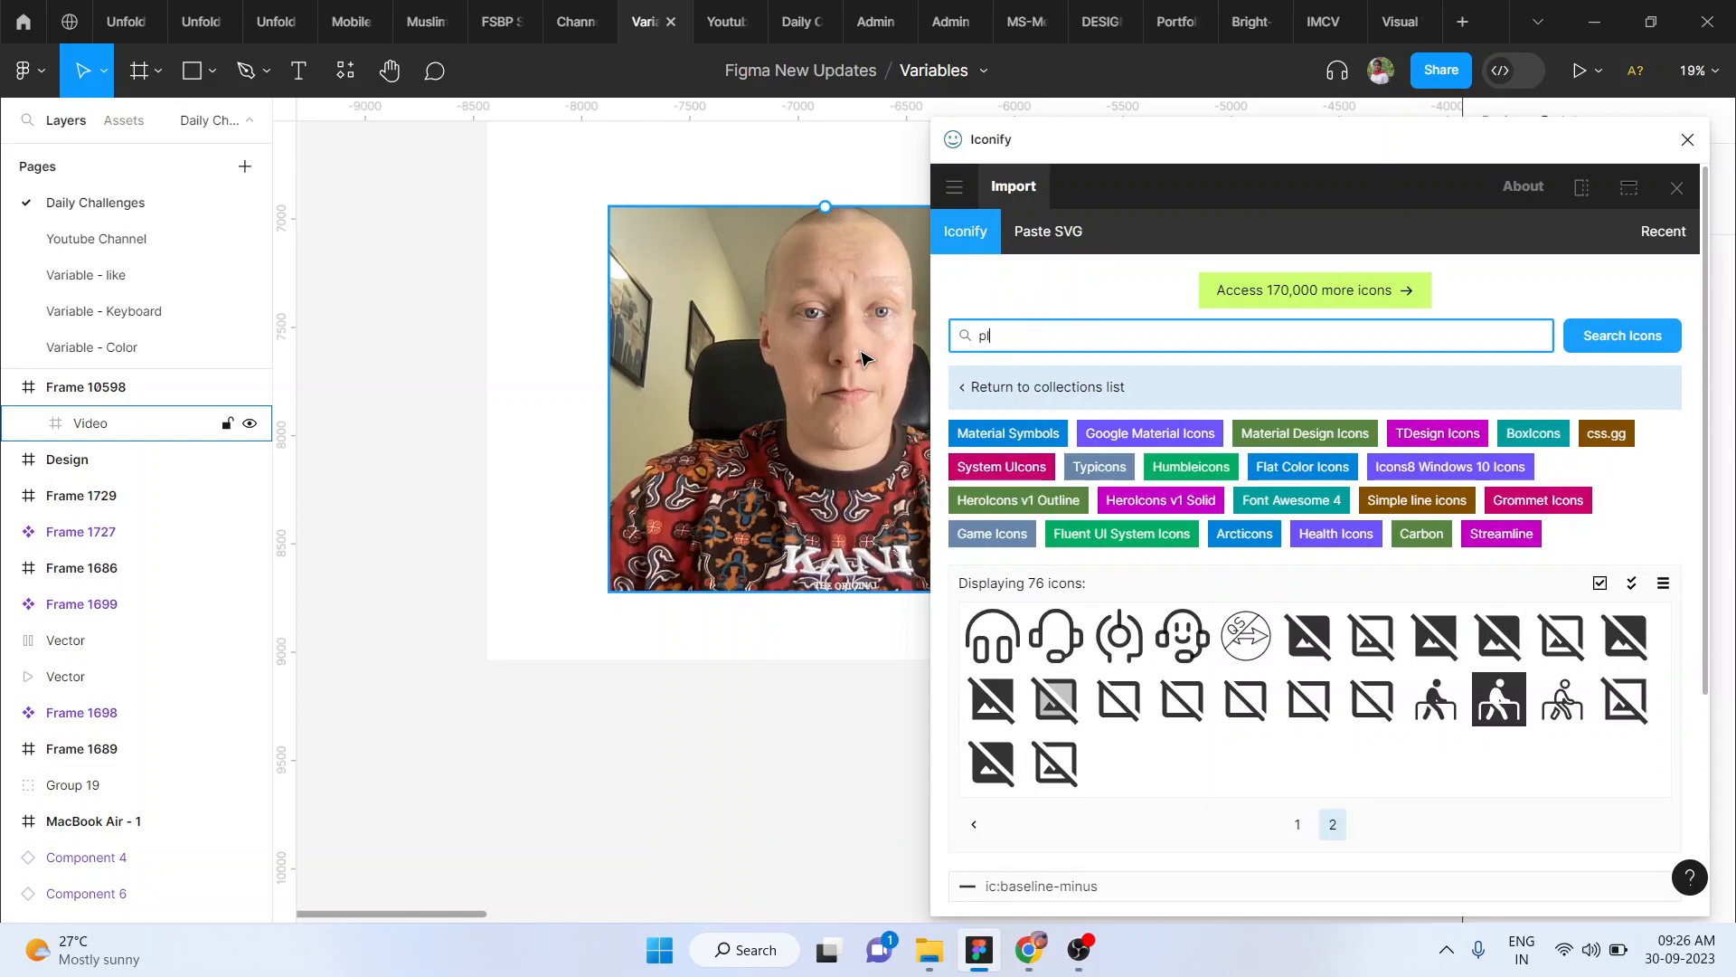
pyautogui.press('Return')
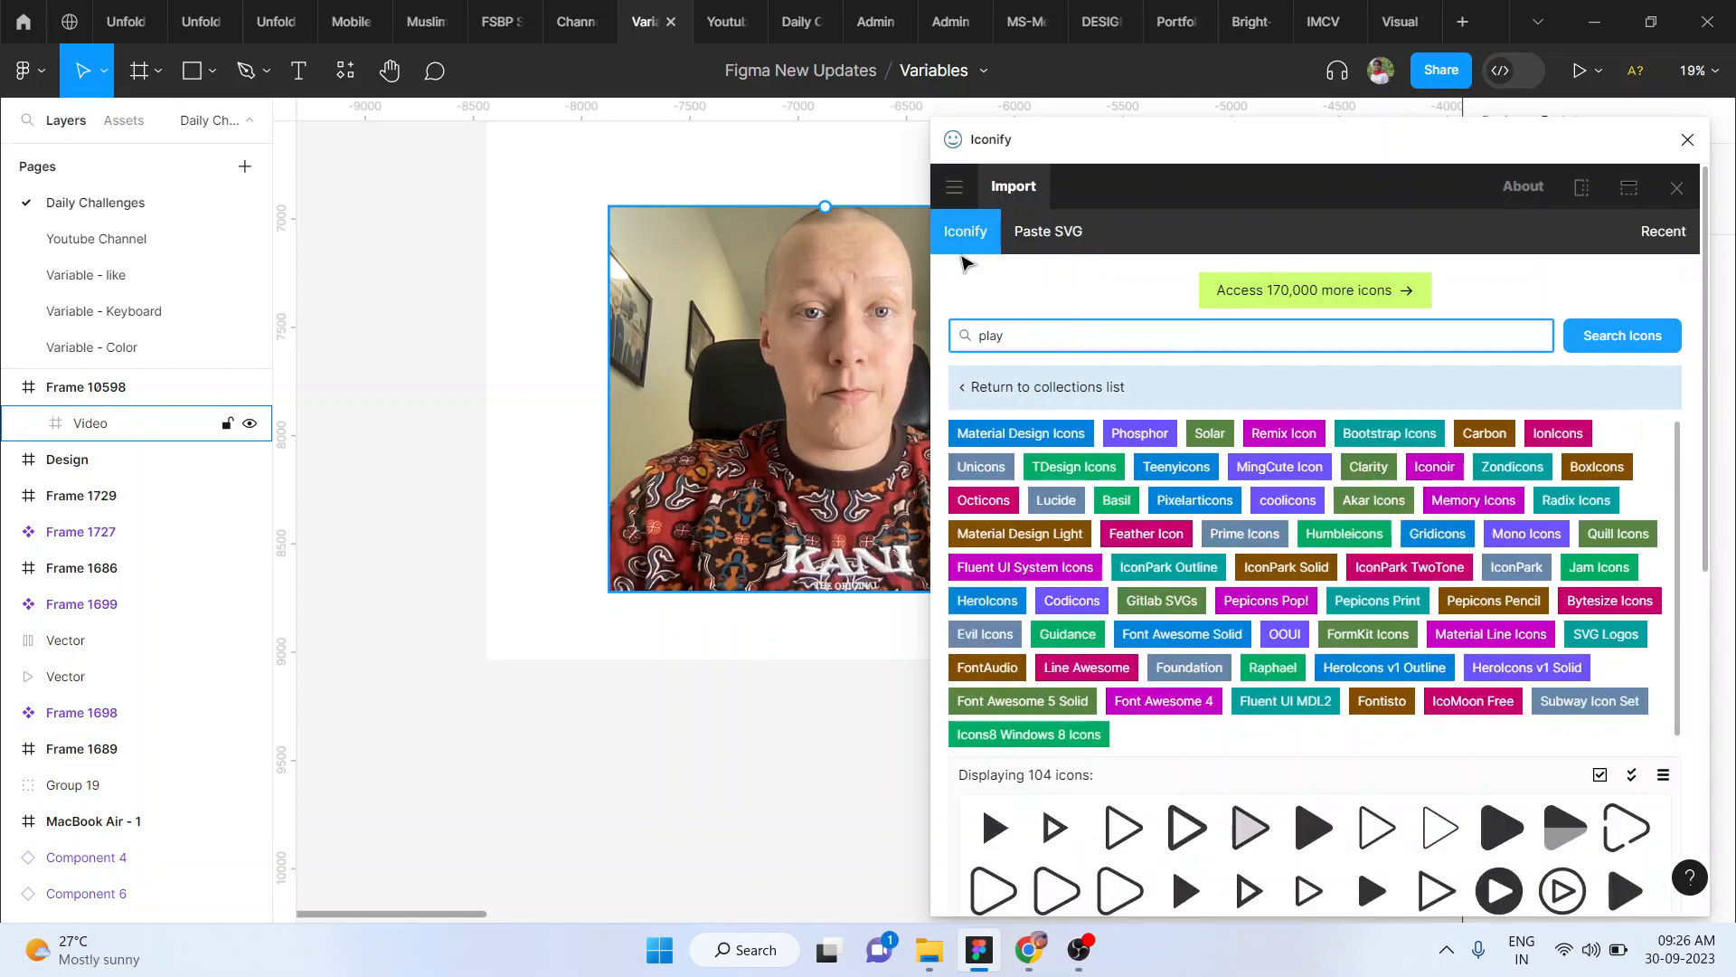
pyautogui.scroll(-1, 1230, 593)
pyautogui.scroll(-2, 1230, 588)
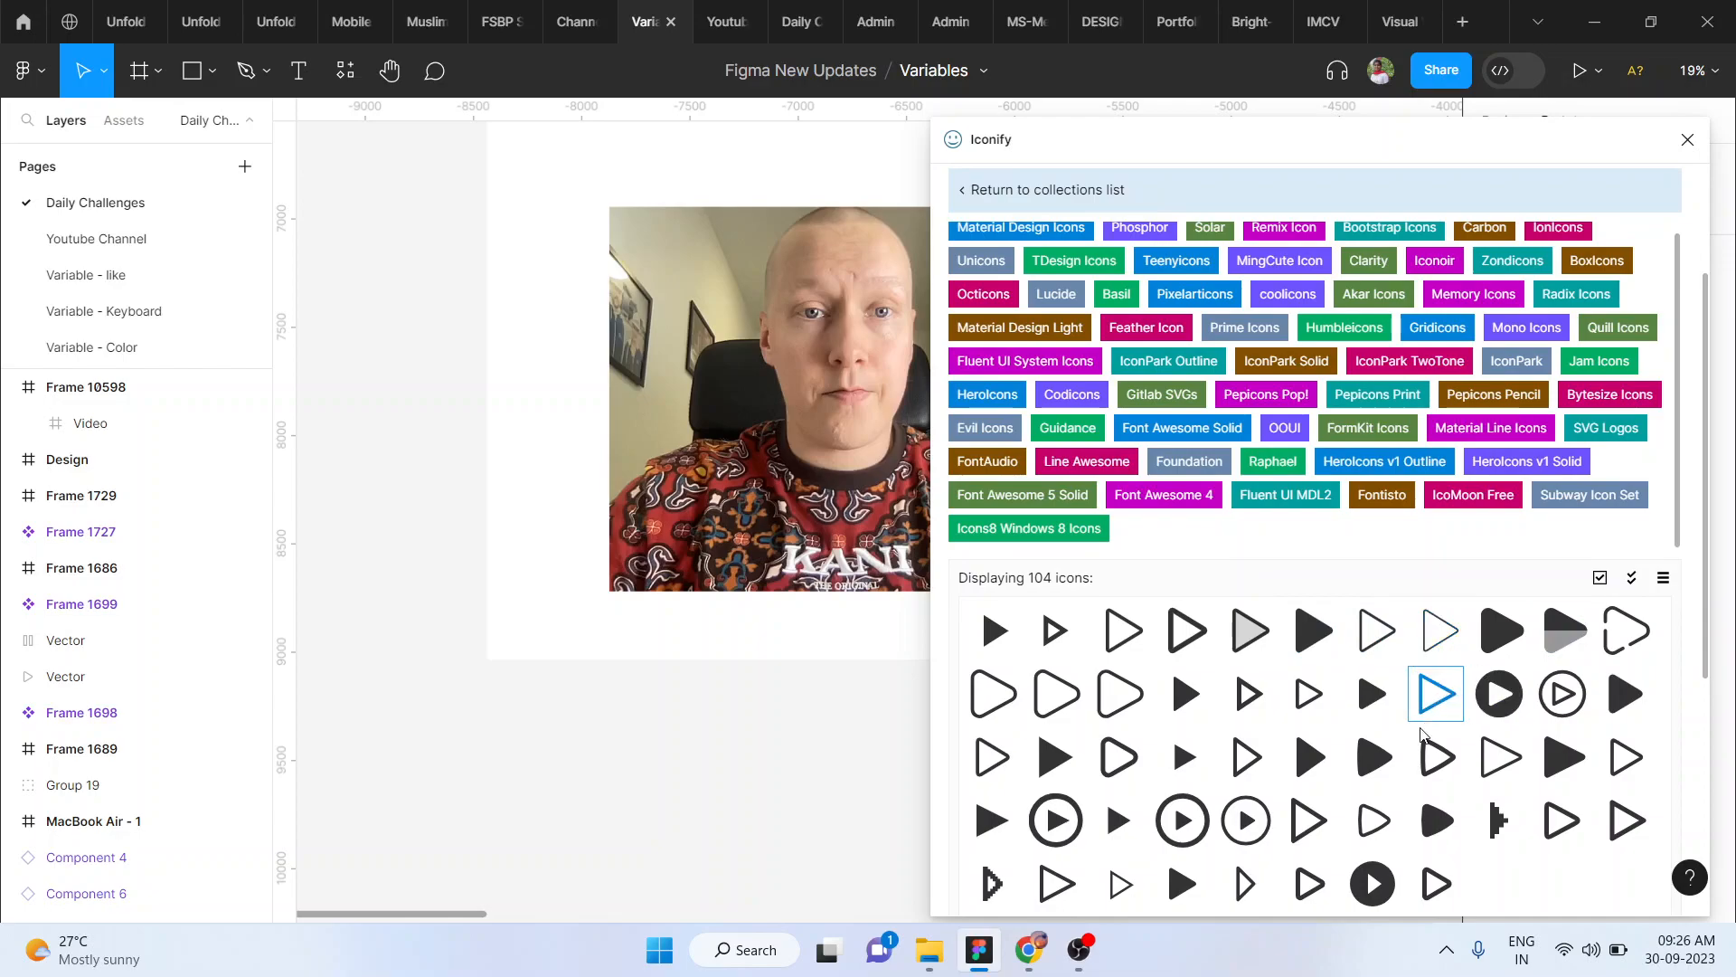
pyautogui.moveTo(1370, 883); pyautogui.dragTo(601, 742)
# Search Iconify for "pause", import the zondicons:pause-solid icon onto the canvas, and close the plugin
pyautogui.scroll(1, 1110, 324)
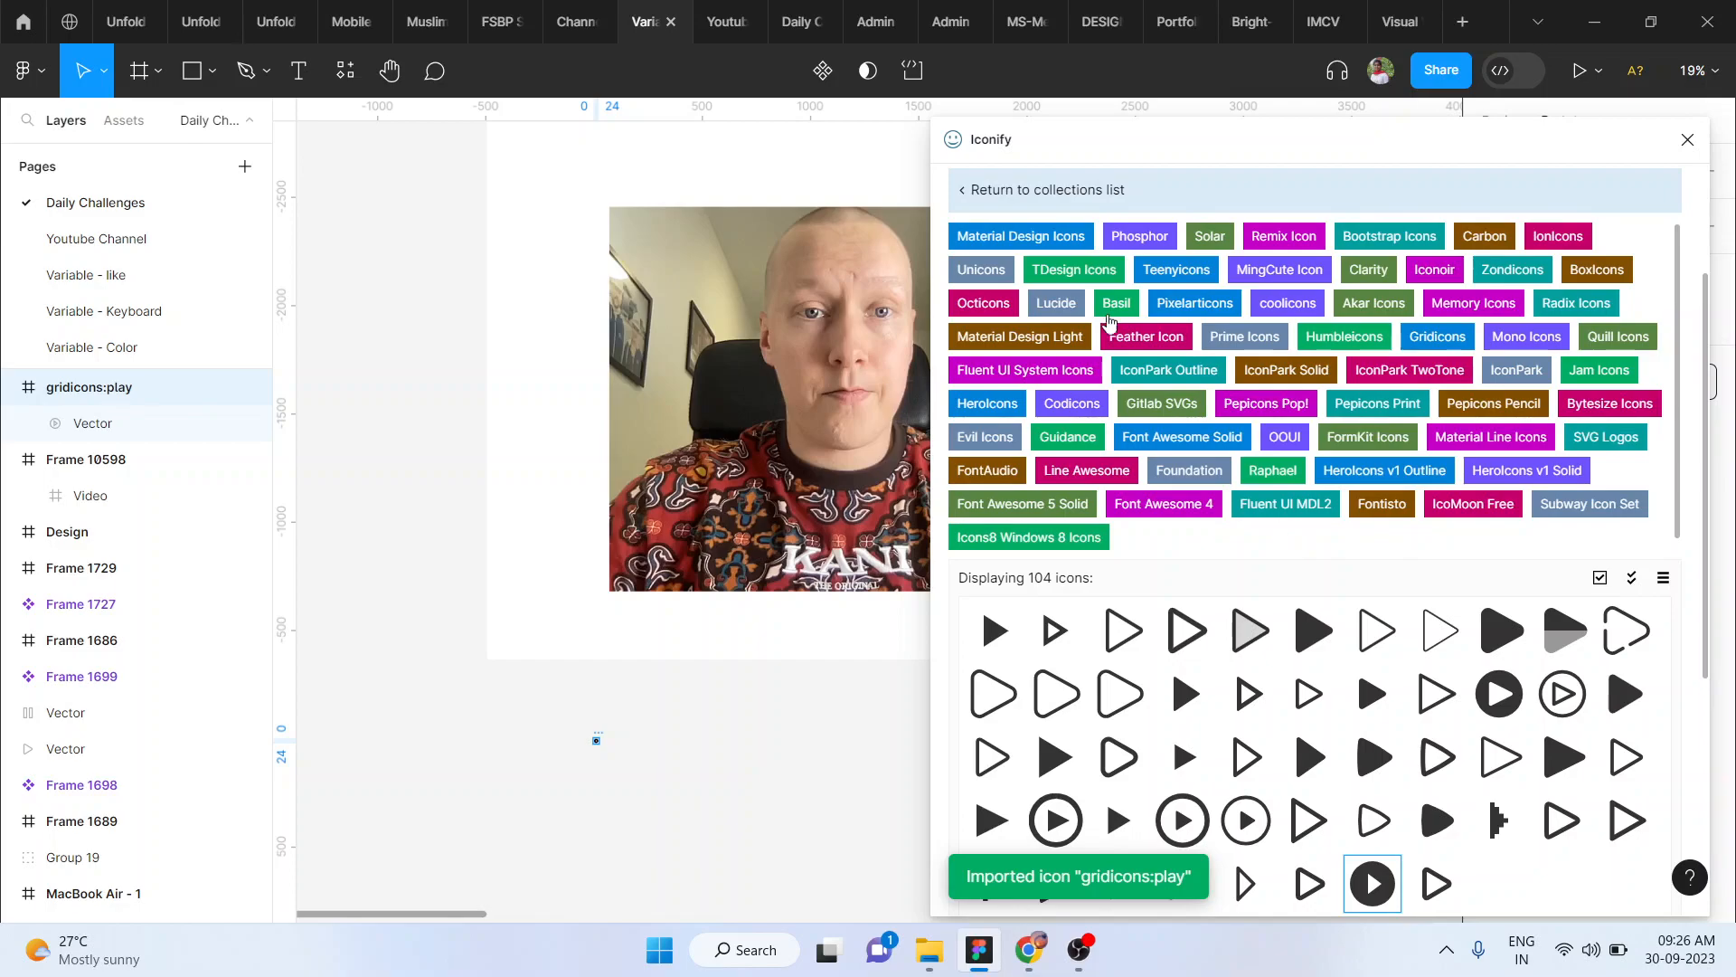
pyautogui.scroll(3, 1085, 326)
pyautogui.click(995, 334)
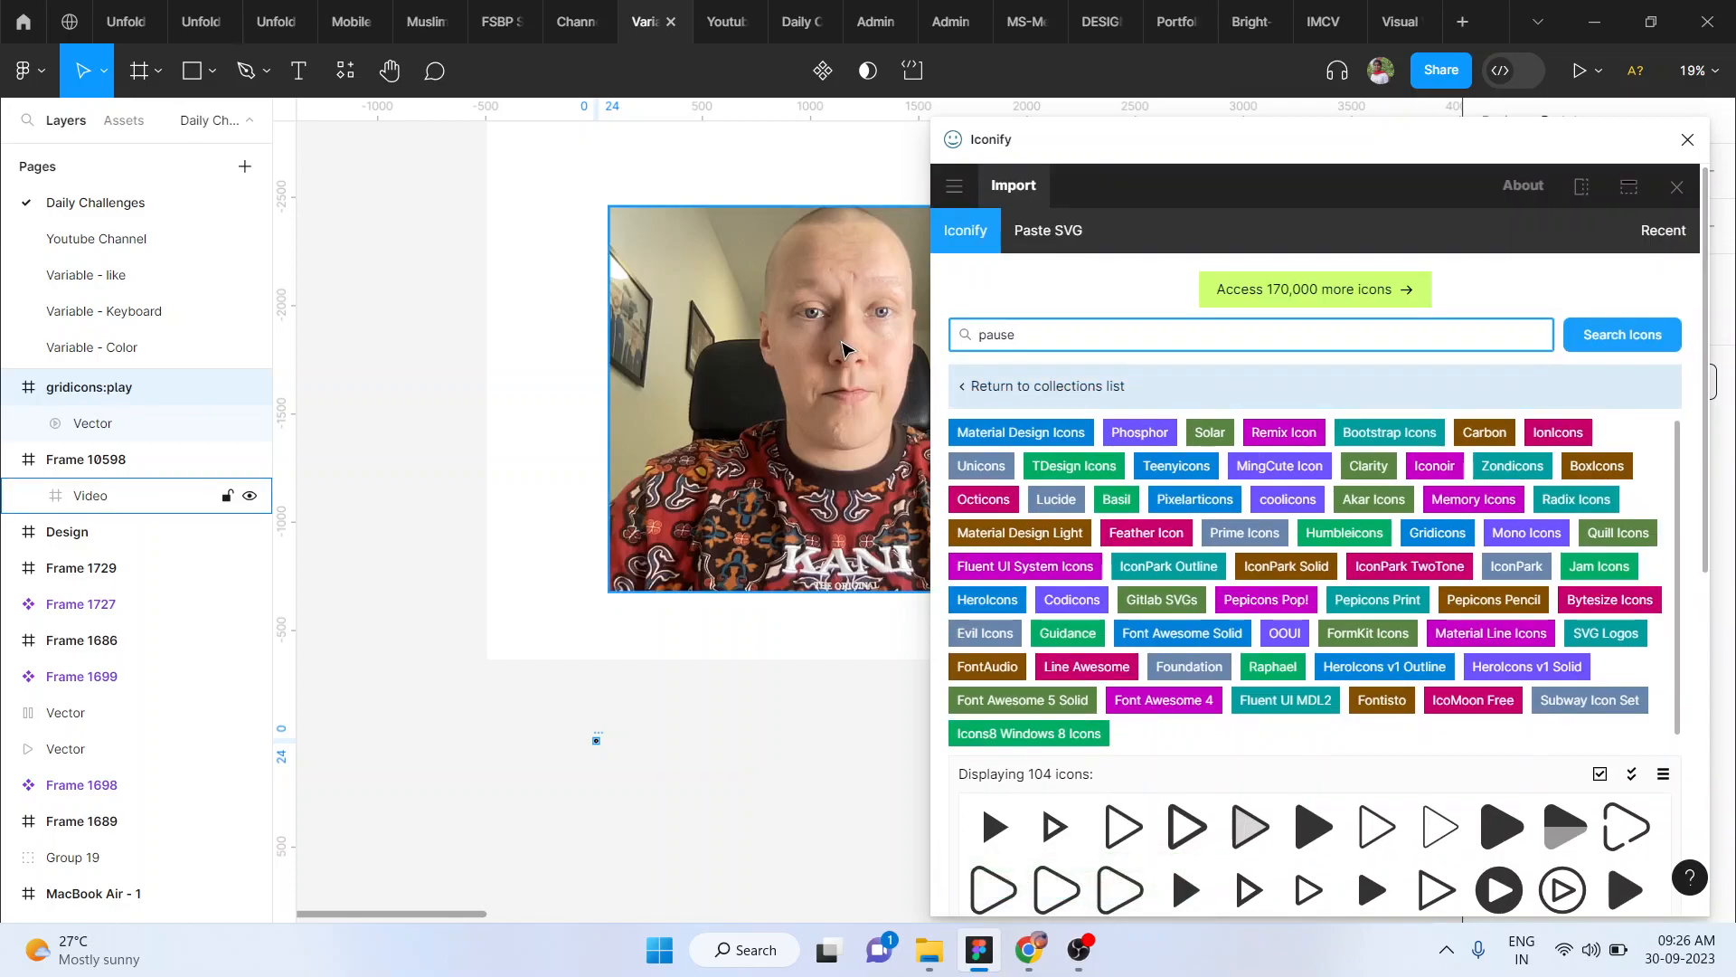
pyautogui.write('pause')
pyautogui.press('Return')
pyautogui.scroll(-1, 1361, 700)
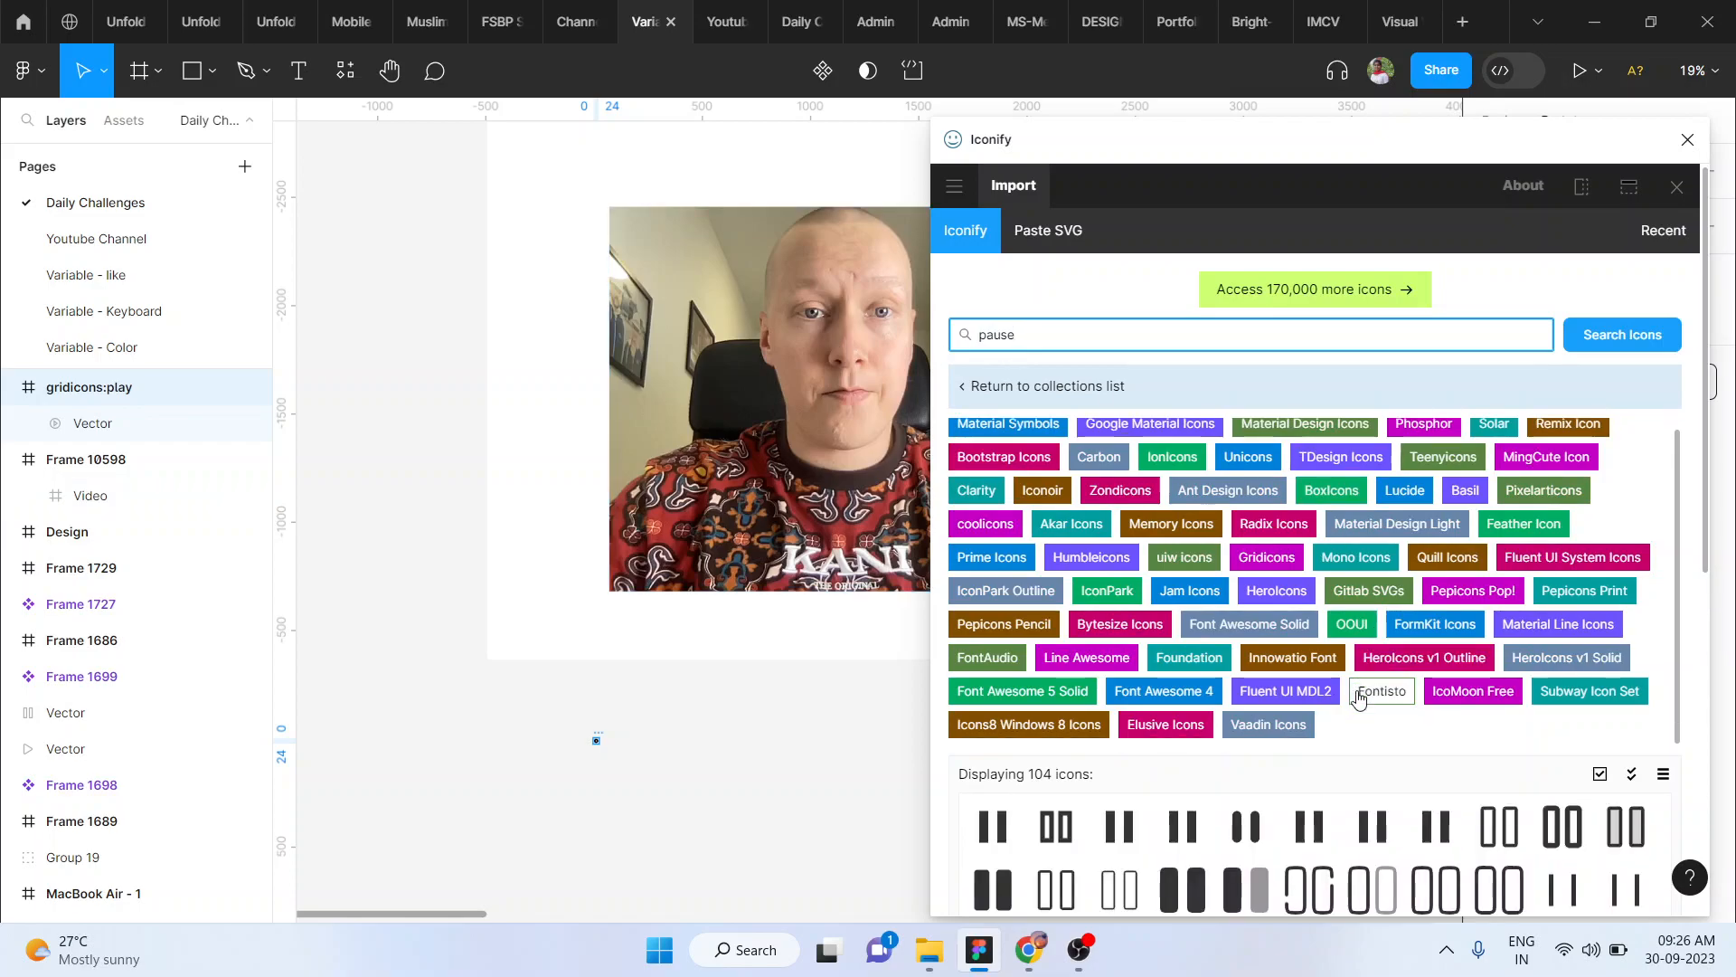
pyautogui.scroll(-5, 1126, 773)
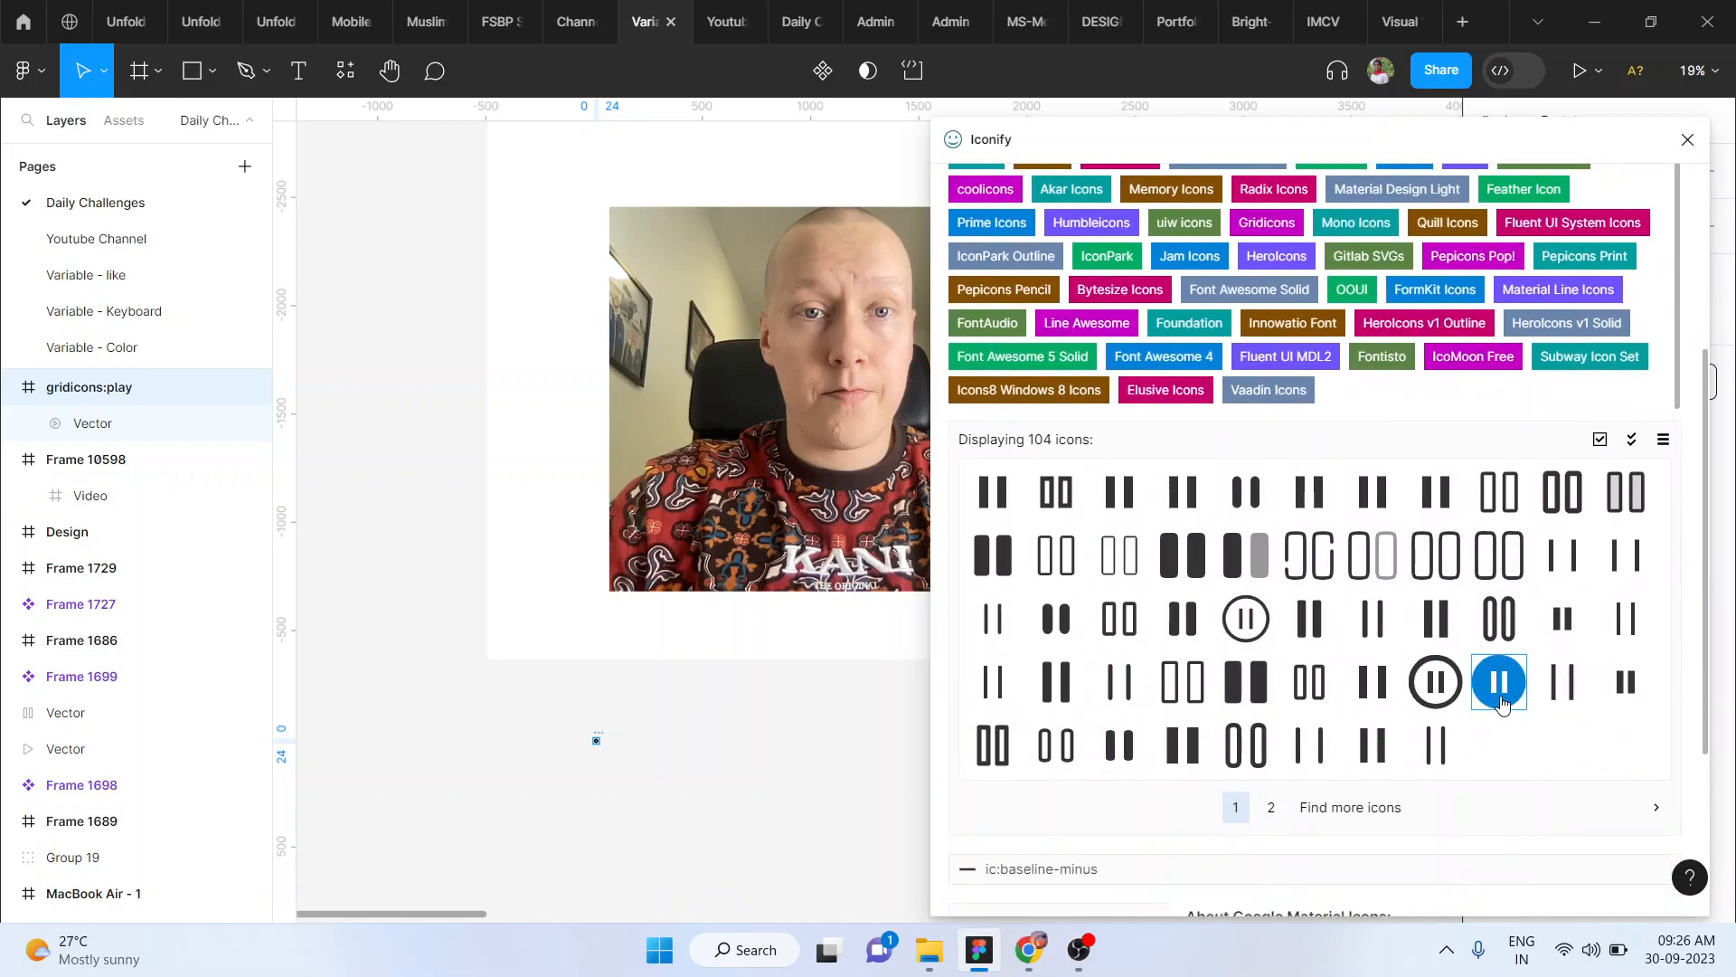
pyautogui.moveTo(1382, 689); pyautogui.dragTo(748, 760)
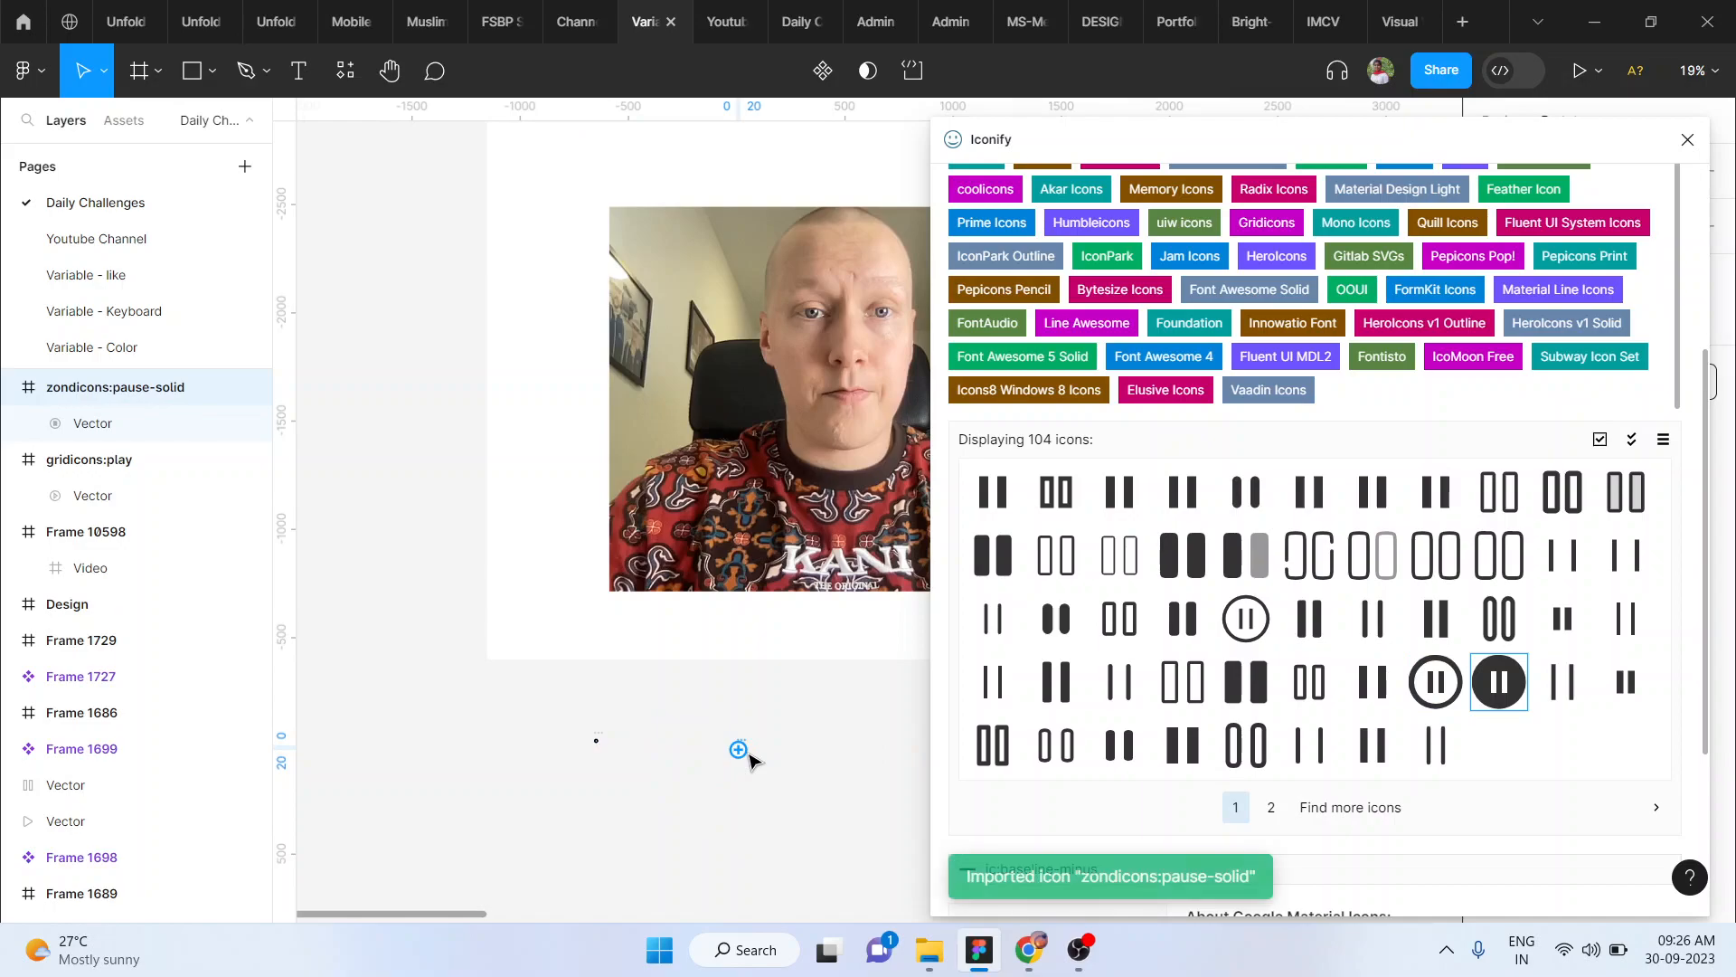
pyautogui.click(1688, 140)
# Move the pause icon right beside the play icon
pyautogui.scroll(5, 562, 733)
pyautogui.scroll(-2, 561, 733)
pyautogui.hscroll(1, 561, 733)
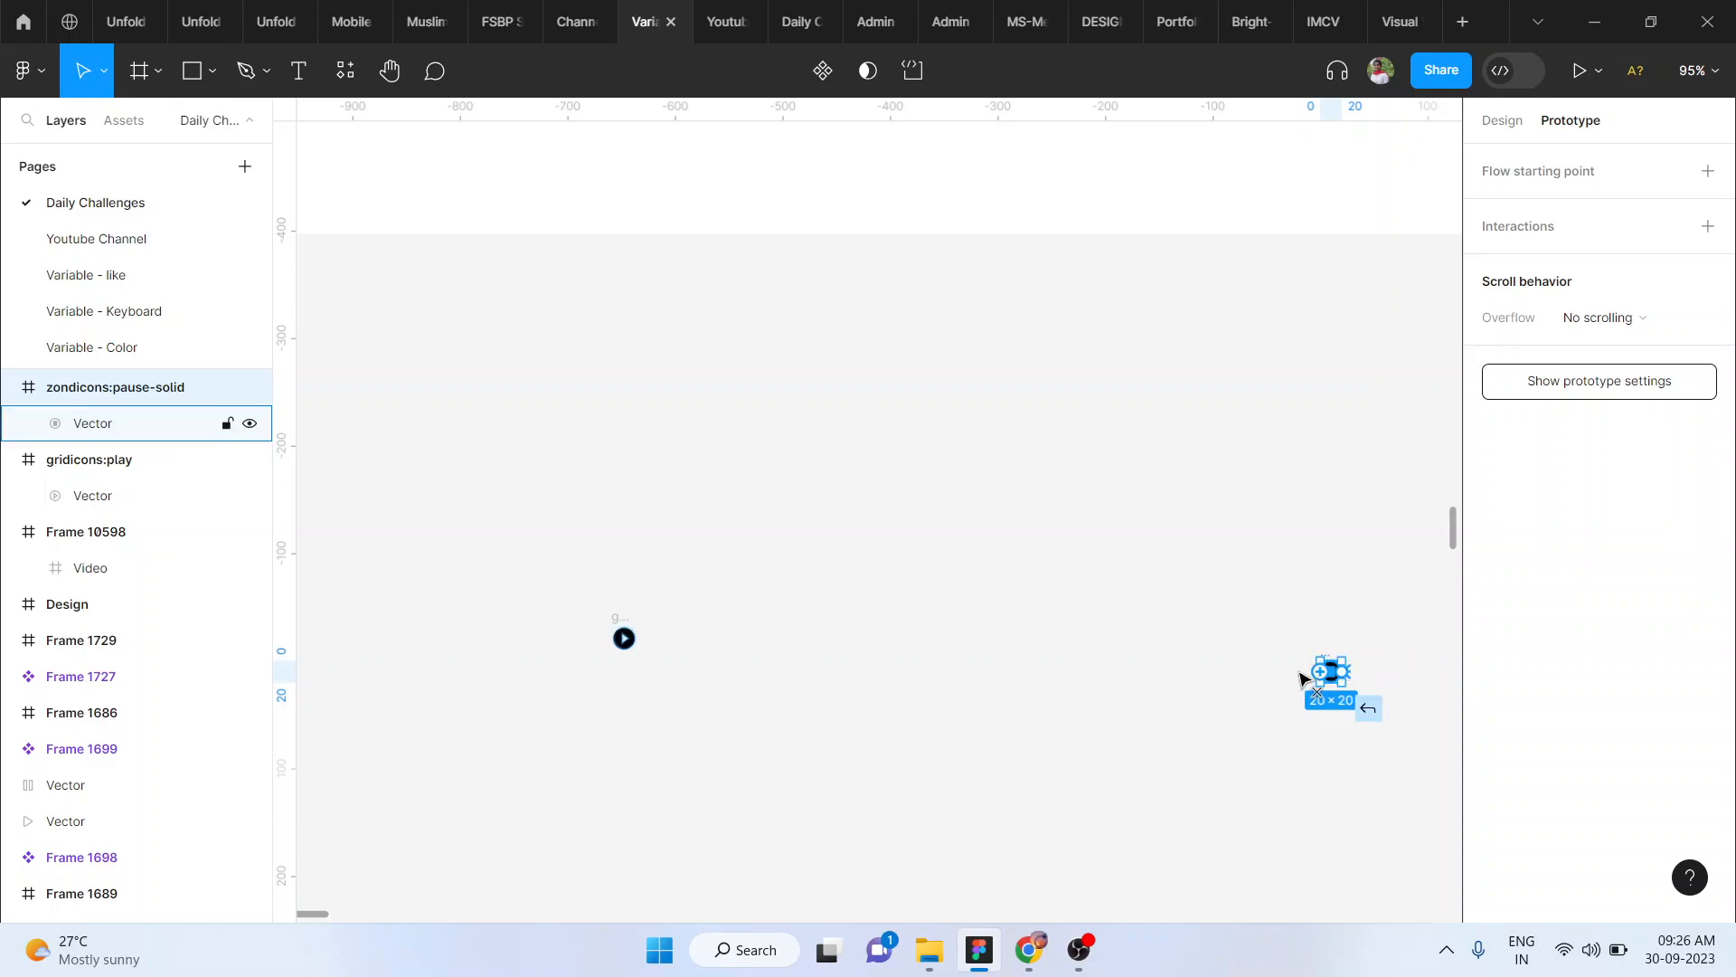
pyautogui.click(1506, 123)
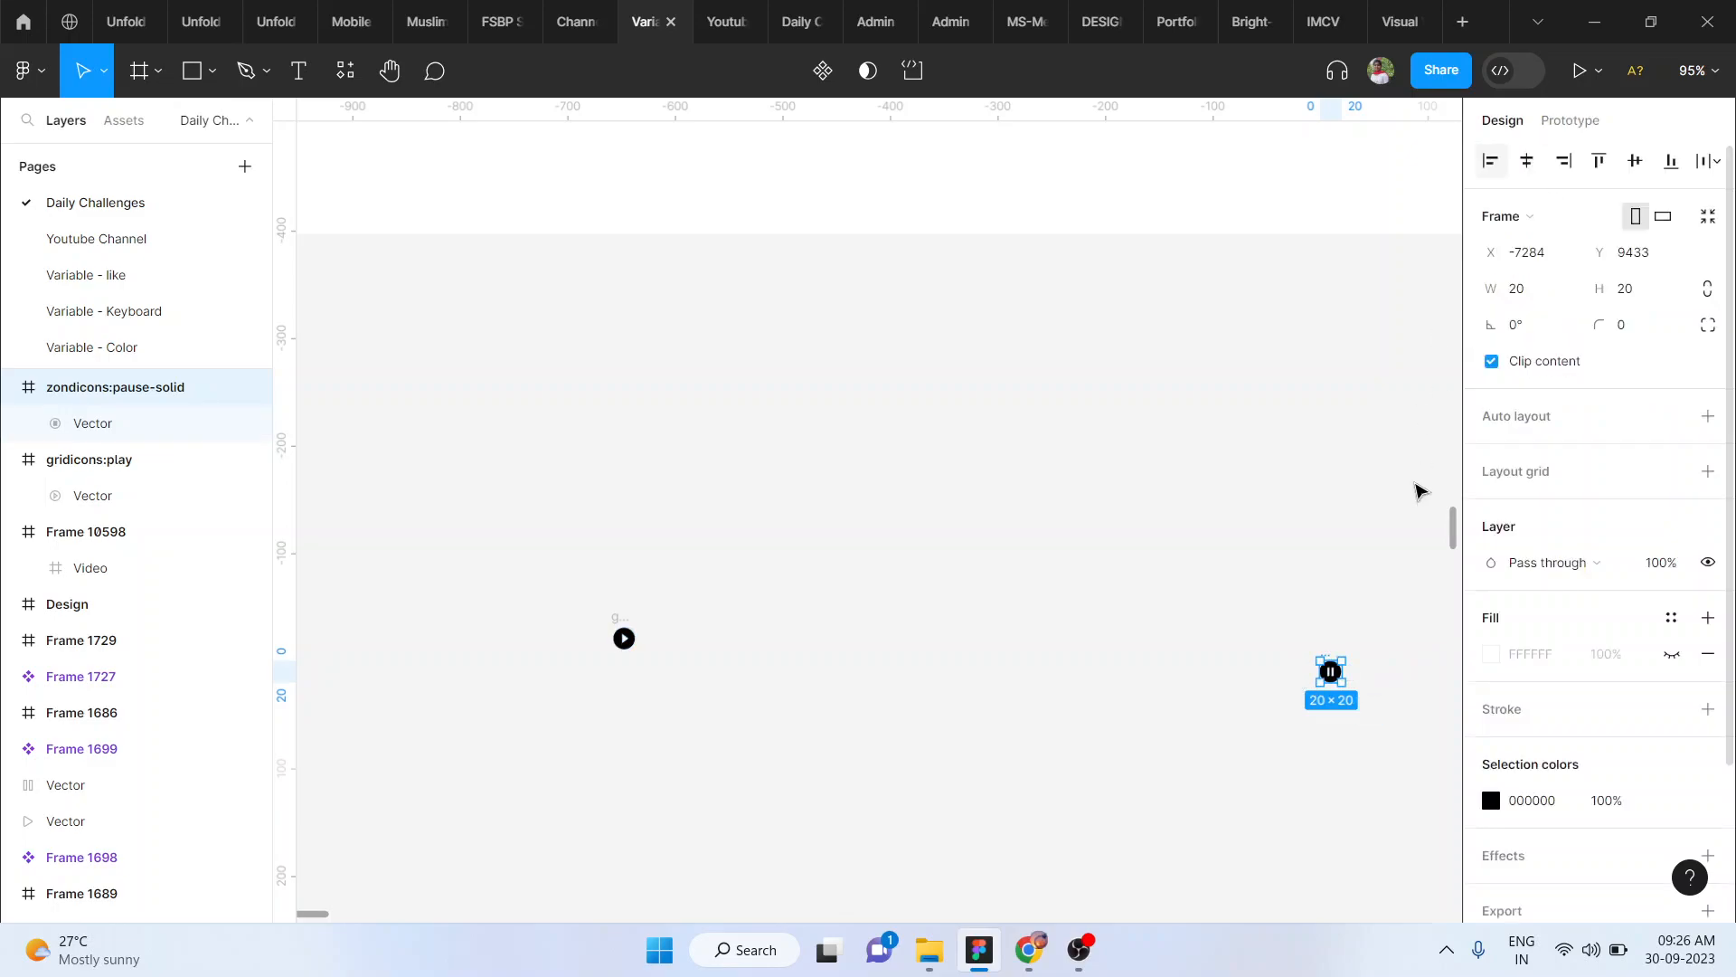
pyautogui.moveTo(1333, 676); pyautogui.dragTo(669, 644)
# Scale the play and pause icons up together to about 458 × 190
pyautogui.moveTo(573, 588); pyautogui.dragTo(812, 767)
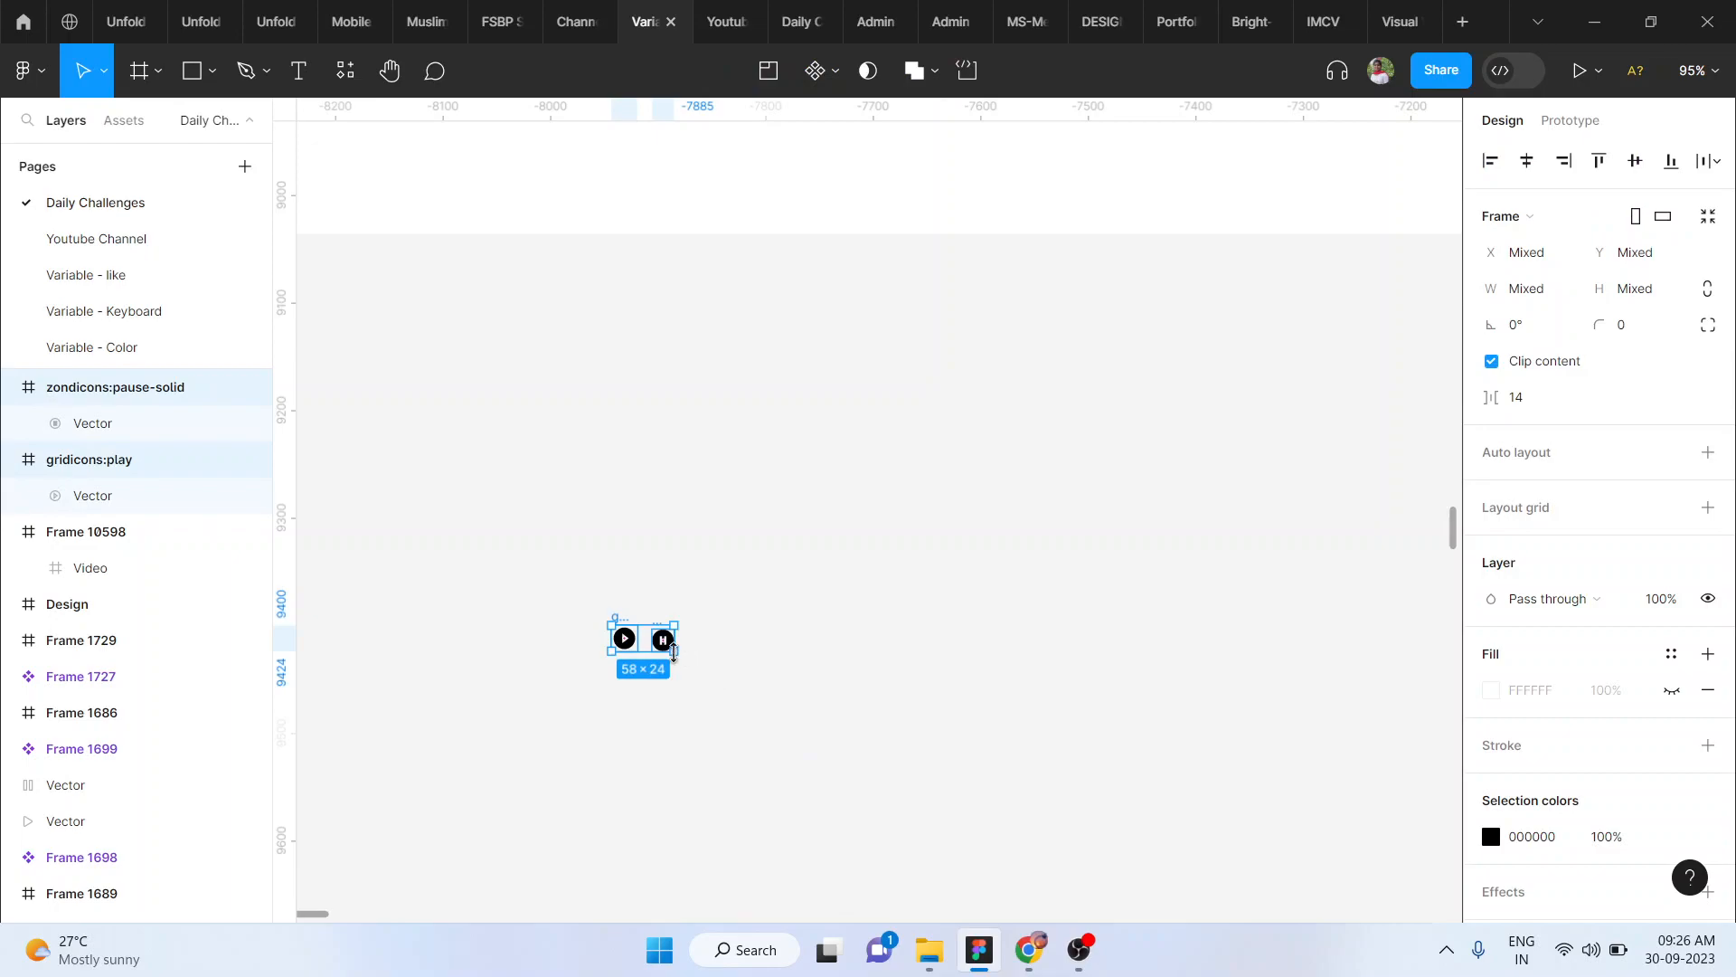
pyautogui.press('k')
pyautogui.moveTo(677, 653); pyautogui.dragTo(928, 761)
pyautogui.scroll(-5, 792, 712)
pyautogui.scroll(-5, 928, 762)
pyautogui.click(930, 763)
pyautogui.moveTo(737, 710); pyautogui.dragTo(994, 830)
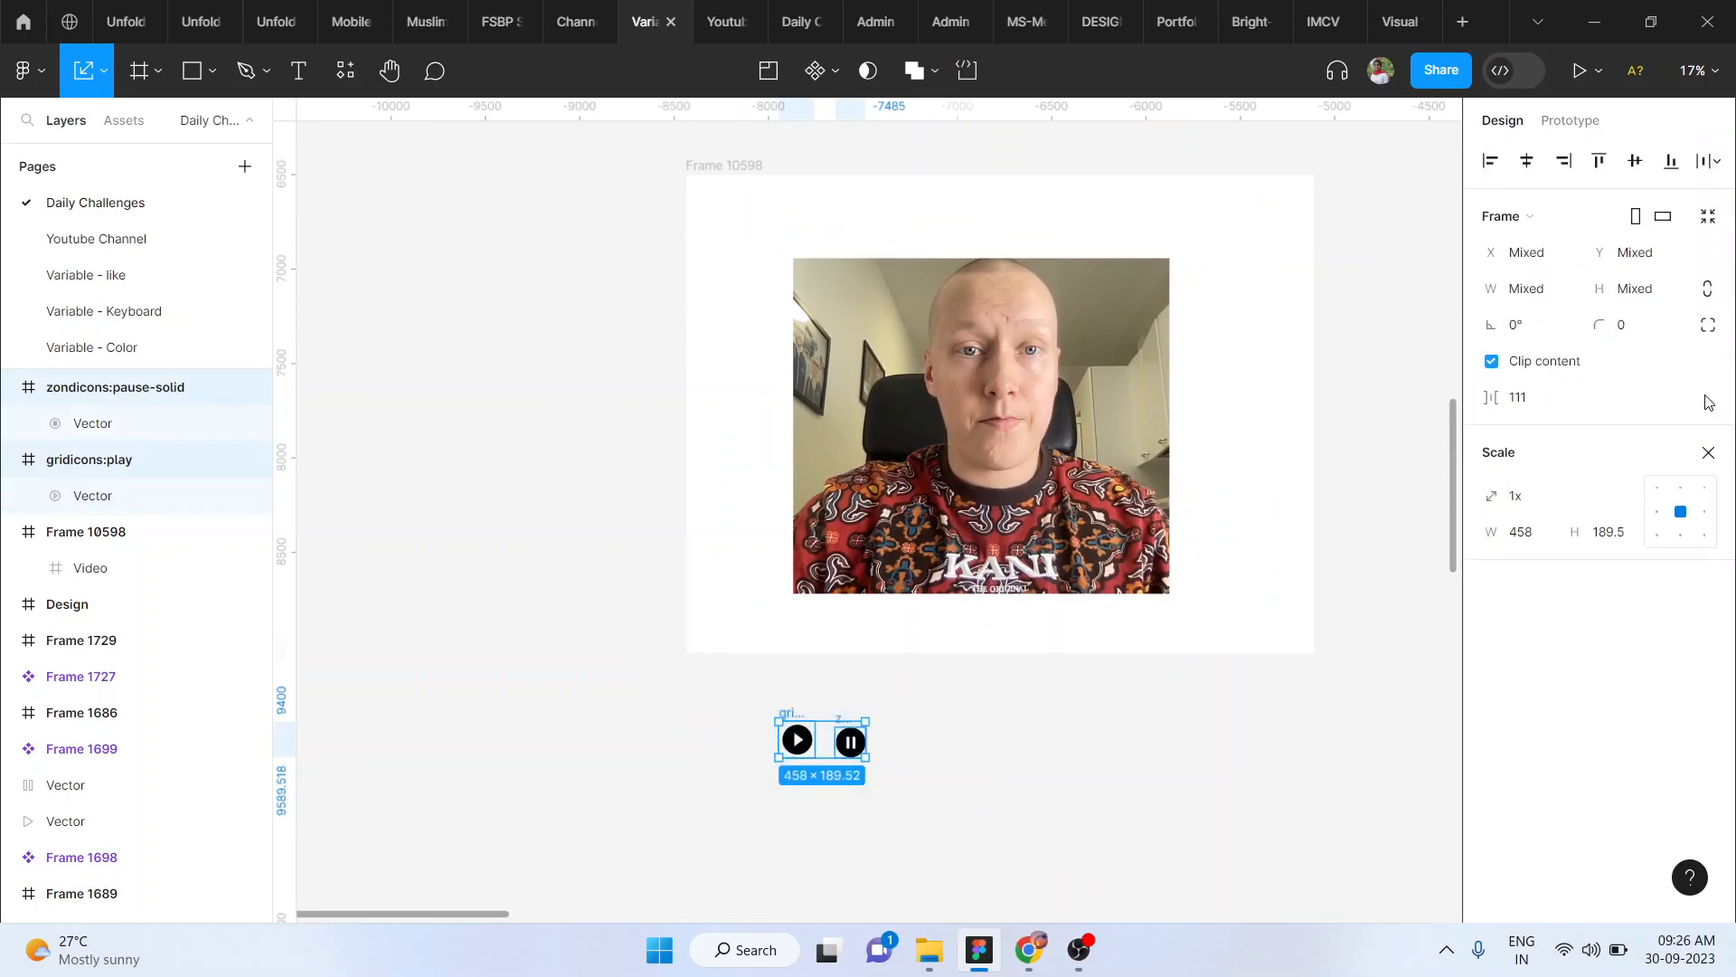
pyautogui.click(1708, 452)
# Set the color of both selected icons to white, FFFFFF
pyautogui.click(1533, 837)
pyautogui.write('f')
pyautogui.press('Return')
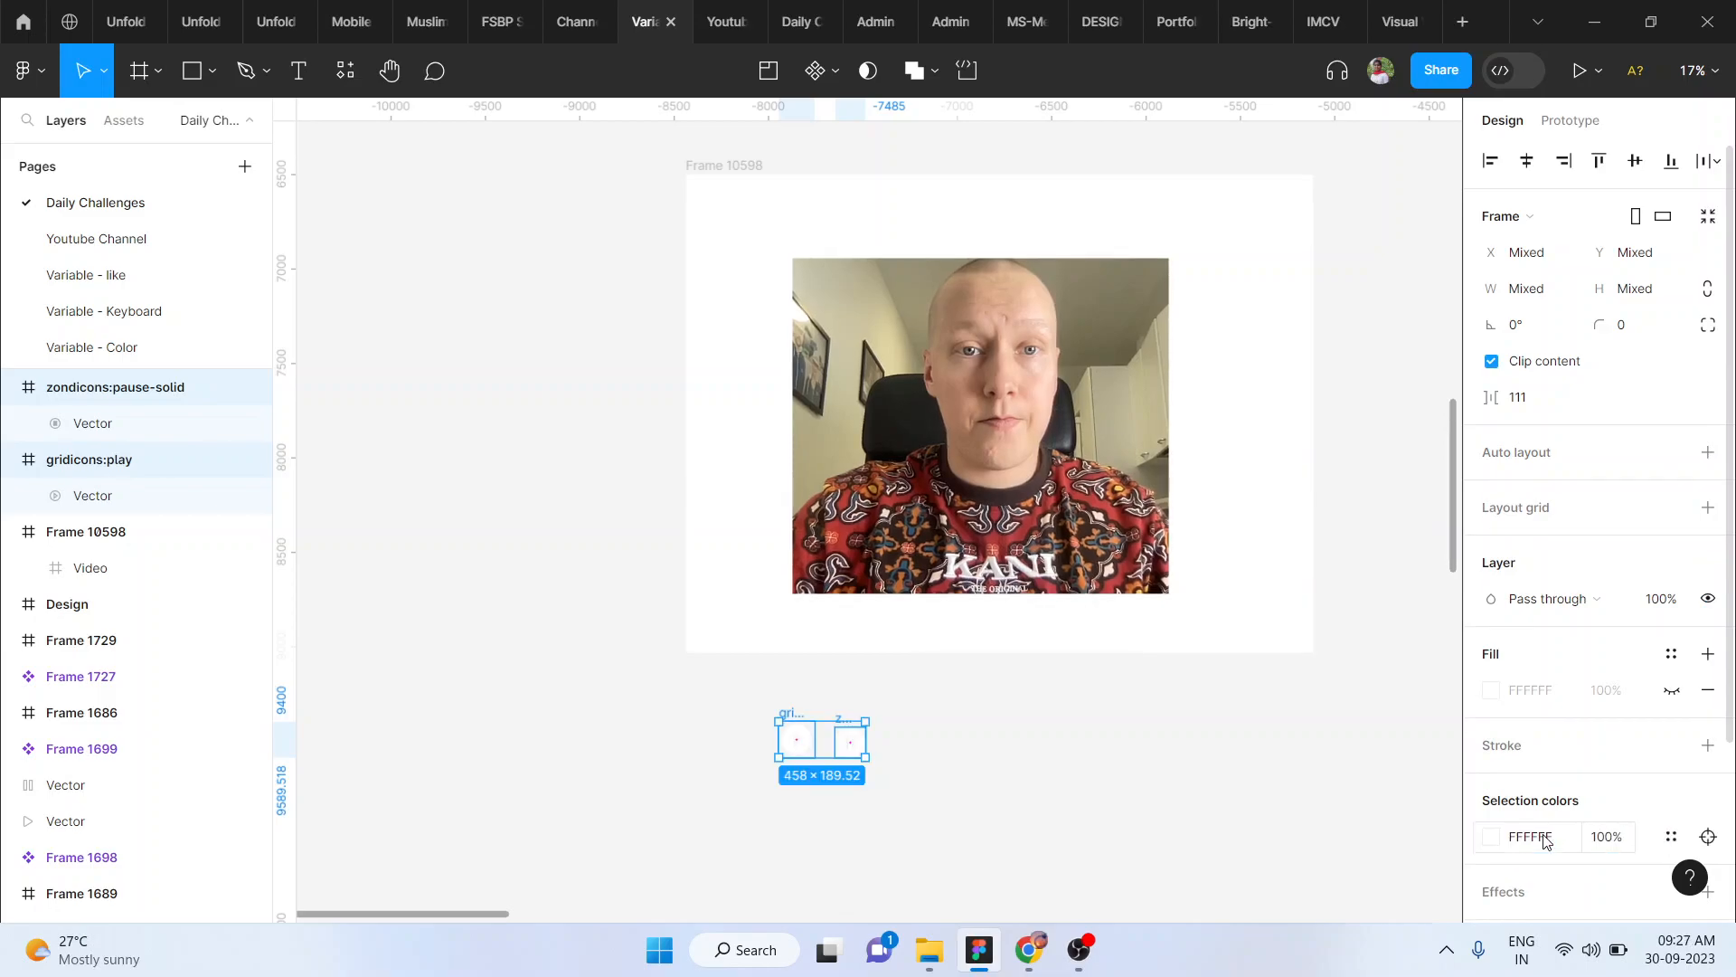
pyautogui.click(1025, 774)
# Move both icons to the left of Frame 10598 and align the pause icon's top with the play icon's
pyautogui.moveTo(698, 688); pyautogui.dragTo(995, 836)
pyautogui.moveTo(809, 753); pyautogui.dragTo(556, 604)
pyautogui.scroll(5, 556, 604)
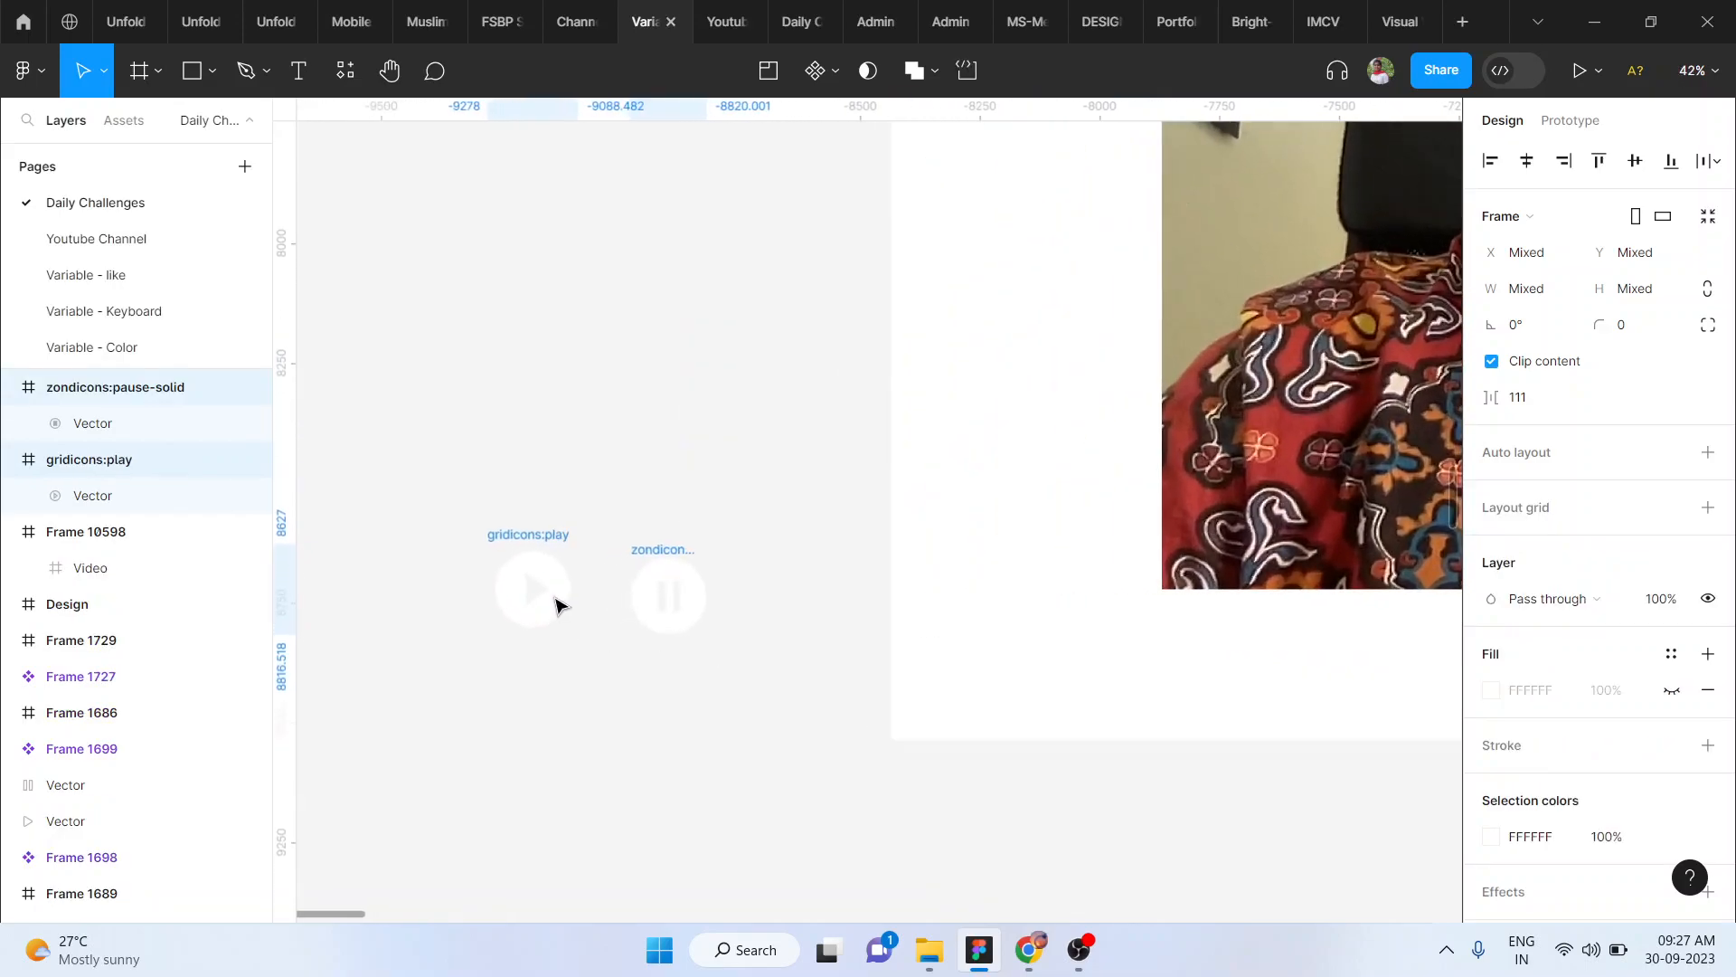
pyautogui.click(602, 744)
pyautogui.moveTo(650, 543); pyautogui.dragTo(637, 543)
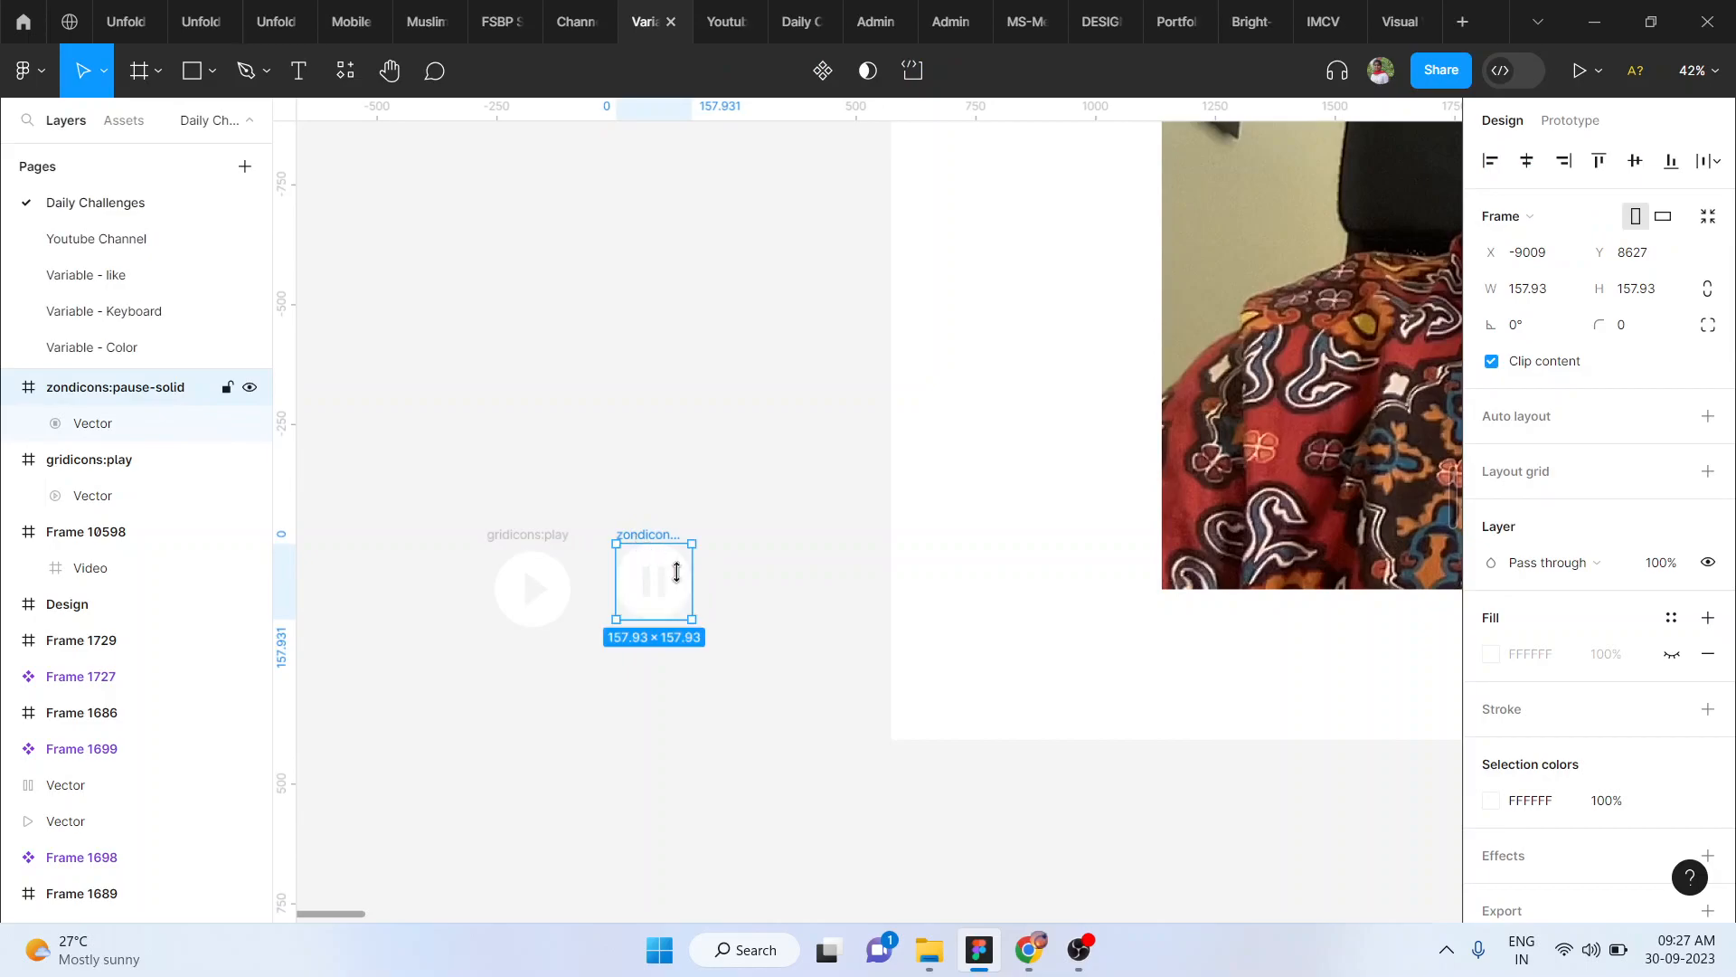
# Try to enlarge the pause icon's frame to 178 × 178, and undo the resize
pyautogui.moveTo(694, 624); pyautogui.dragTo(693, 627)
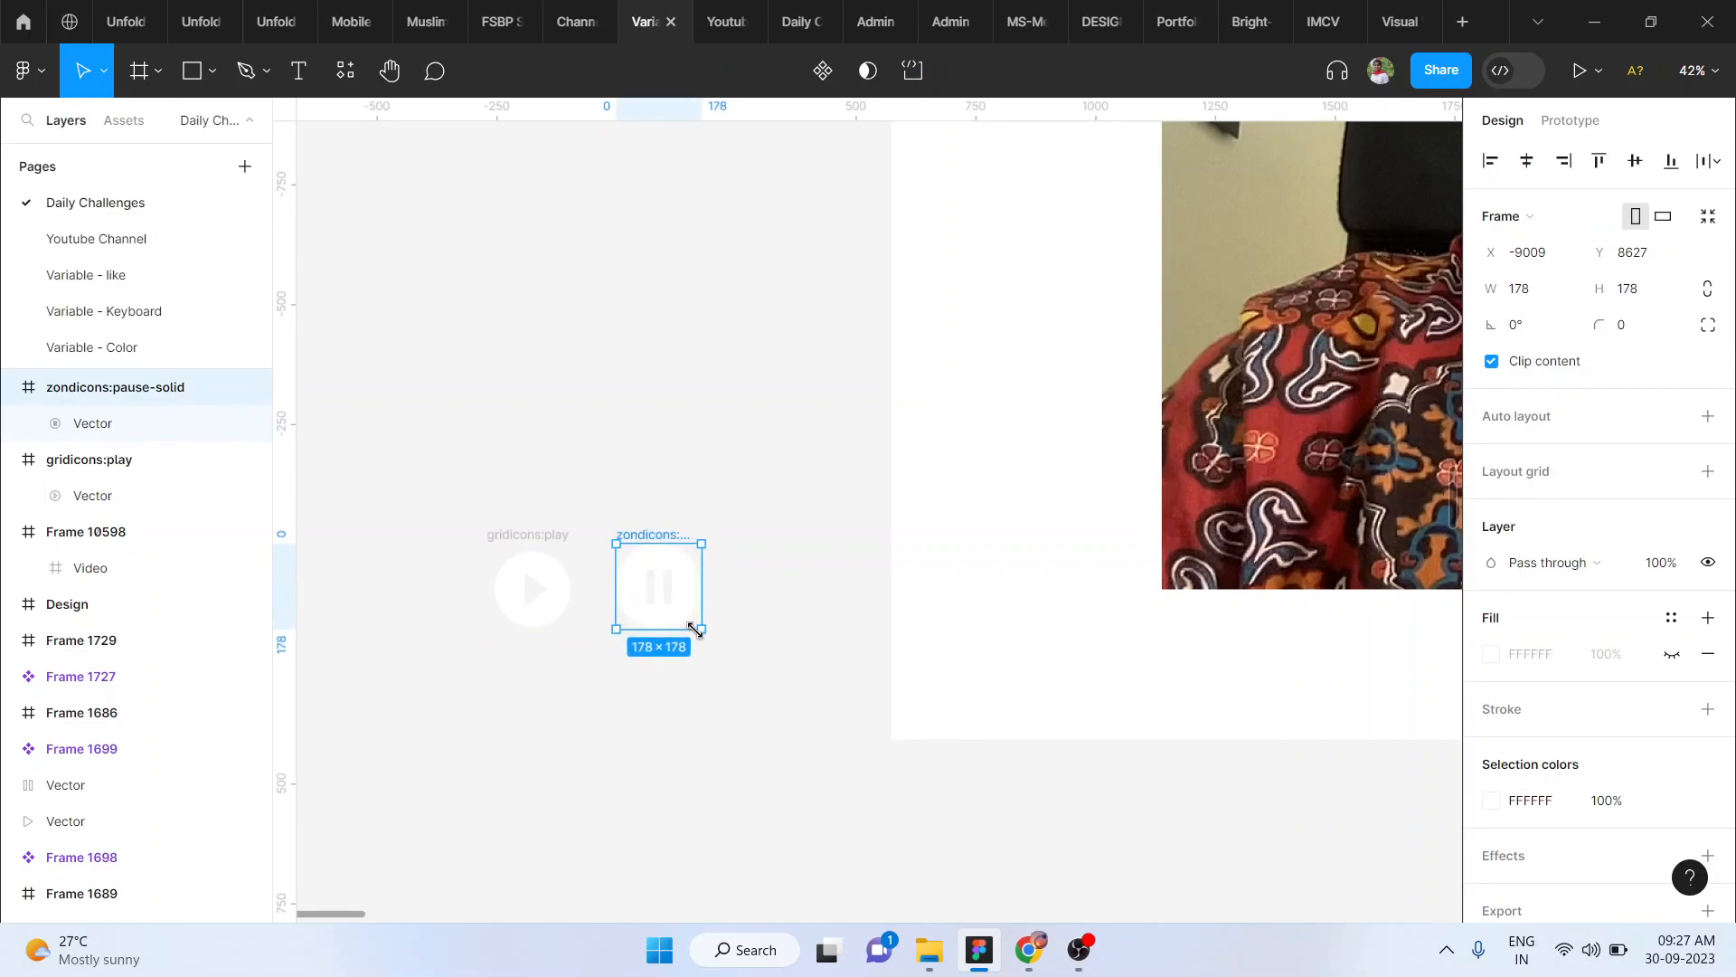
pyautogui.click(739, 707)
pyautogui.hotkey('ctrl', 'z')
pyautogui.hotkey('ctrl', 'z')
pyautogui.hotkey('ctrl', 'z')
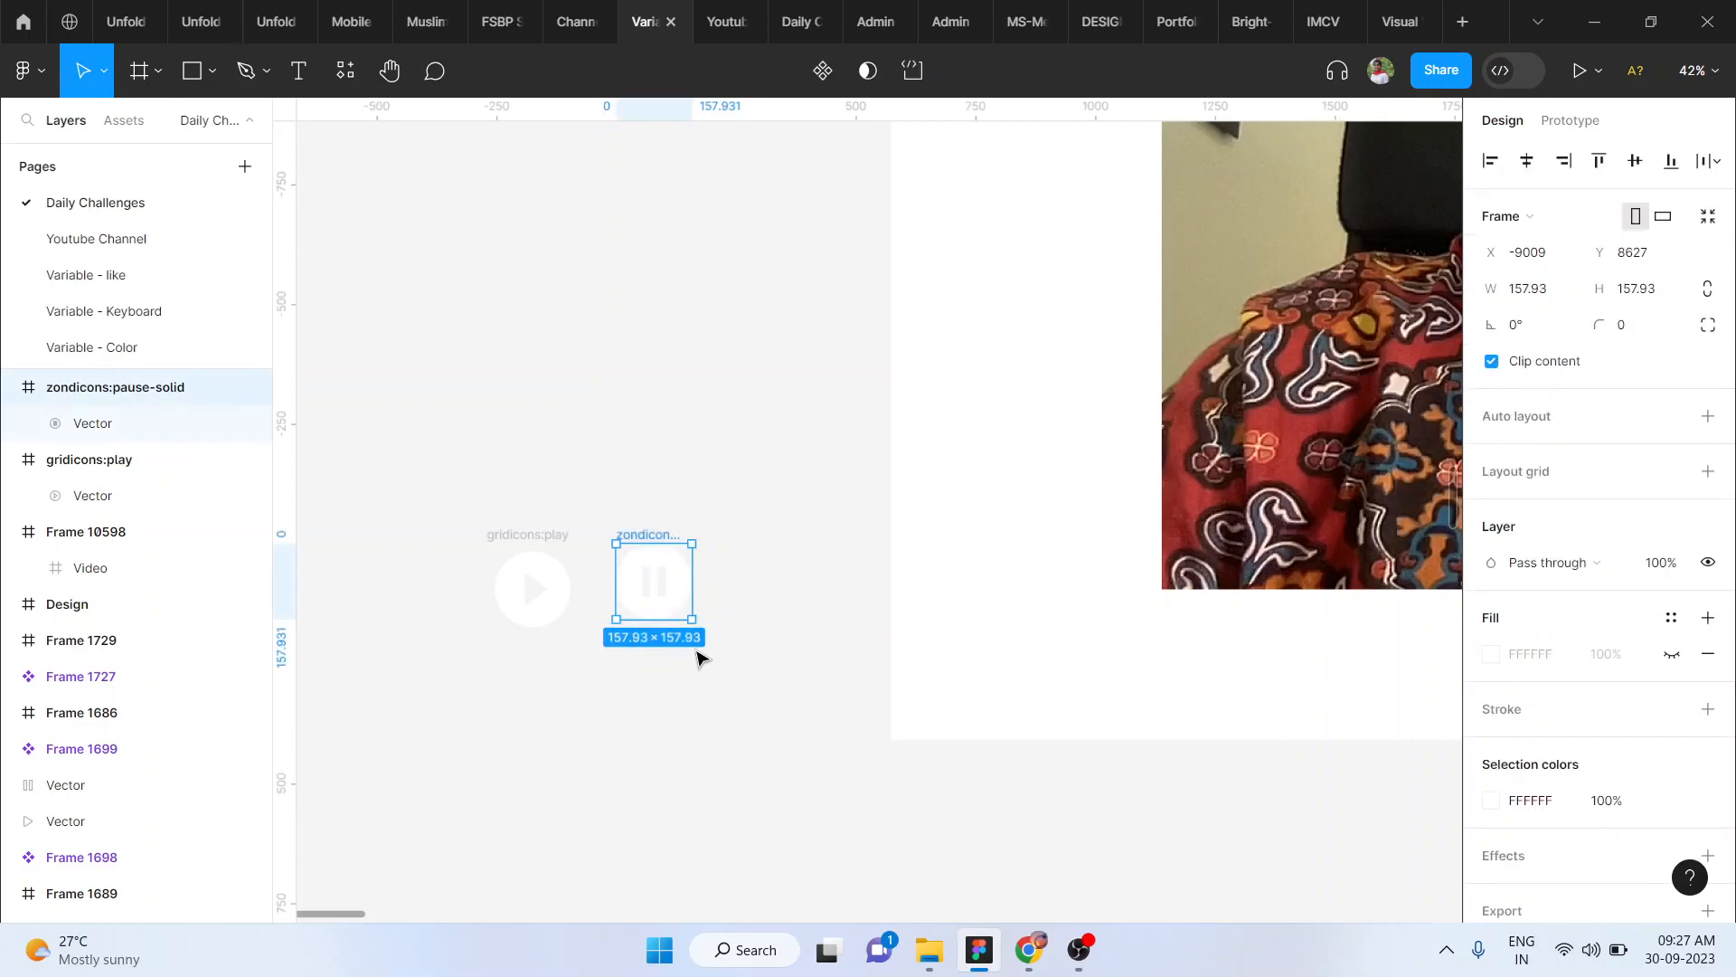
pyautogui.moveTo(648, 547); pyautogui.dragTo(642, 541)
pyautogui.click(766, 597)
# Move the Video frame out of Frame 10598 onto the empty canvas below it
pyautogui.hscroll(2, 767, 597)
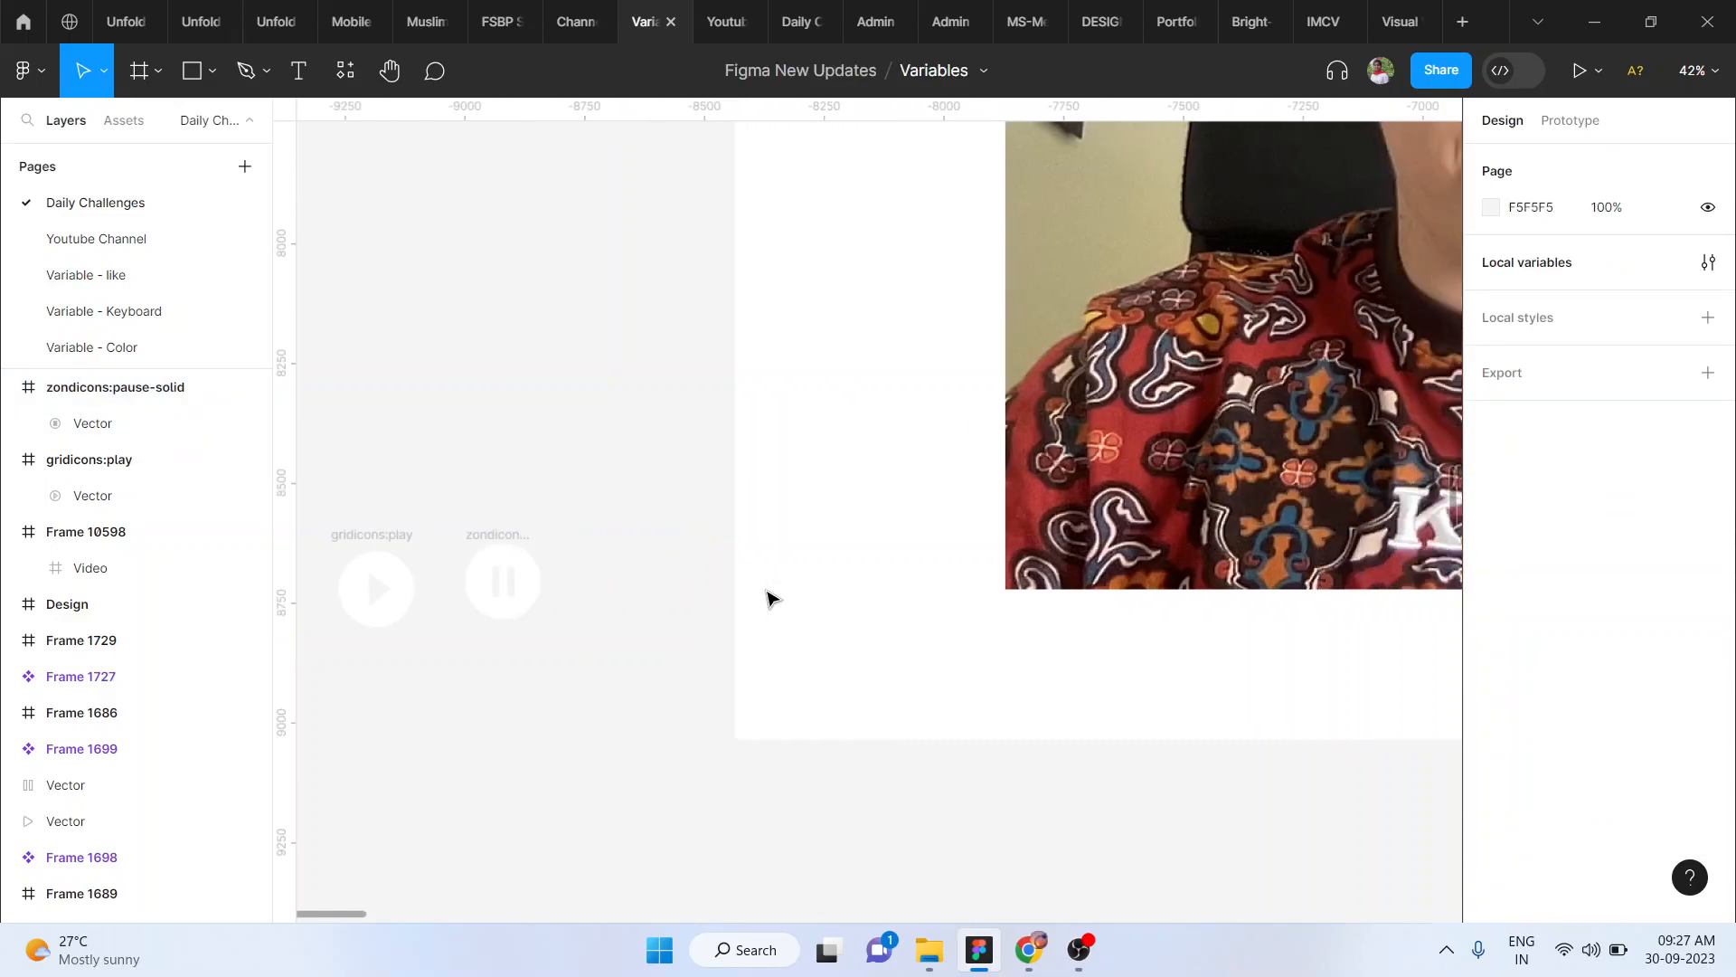
pyautogui.scroll(-4, 767, 597)
pyautogui.scroll(-4, 767, 597)
pyautogui.click(767, 597)
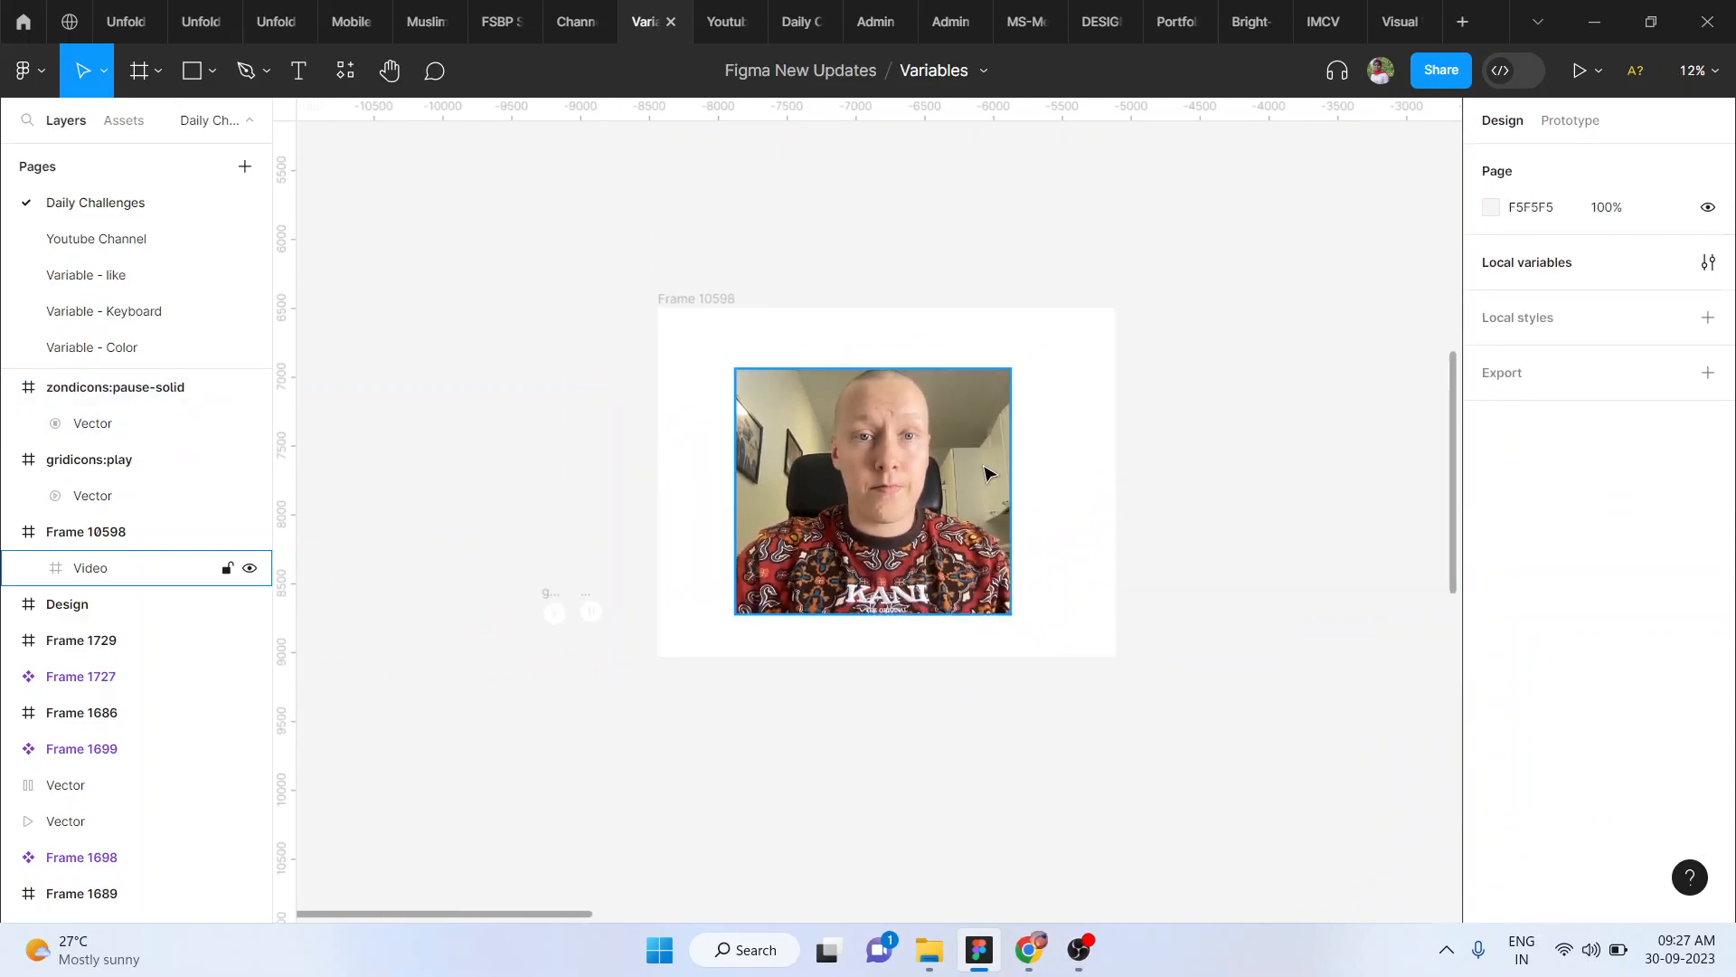
pyautogui.moveTo(921, 764); pyautogui.dragTo(915, 676)
pyautogui.scroll(-2, 916, 675)
pyautogui.scroll(3, 916, 684)
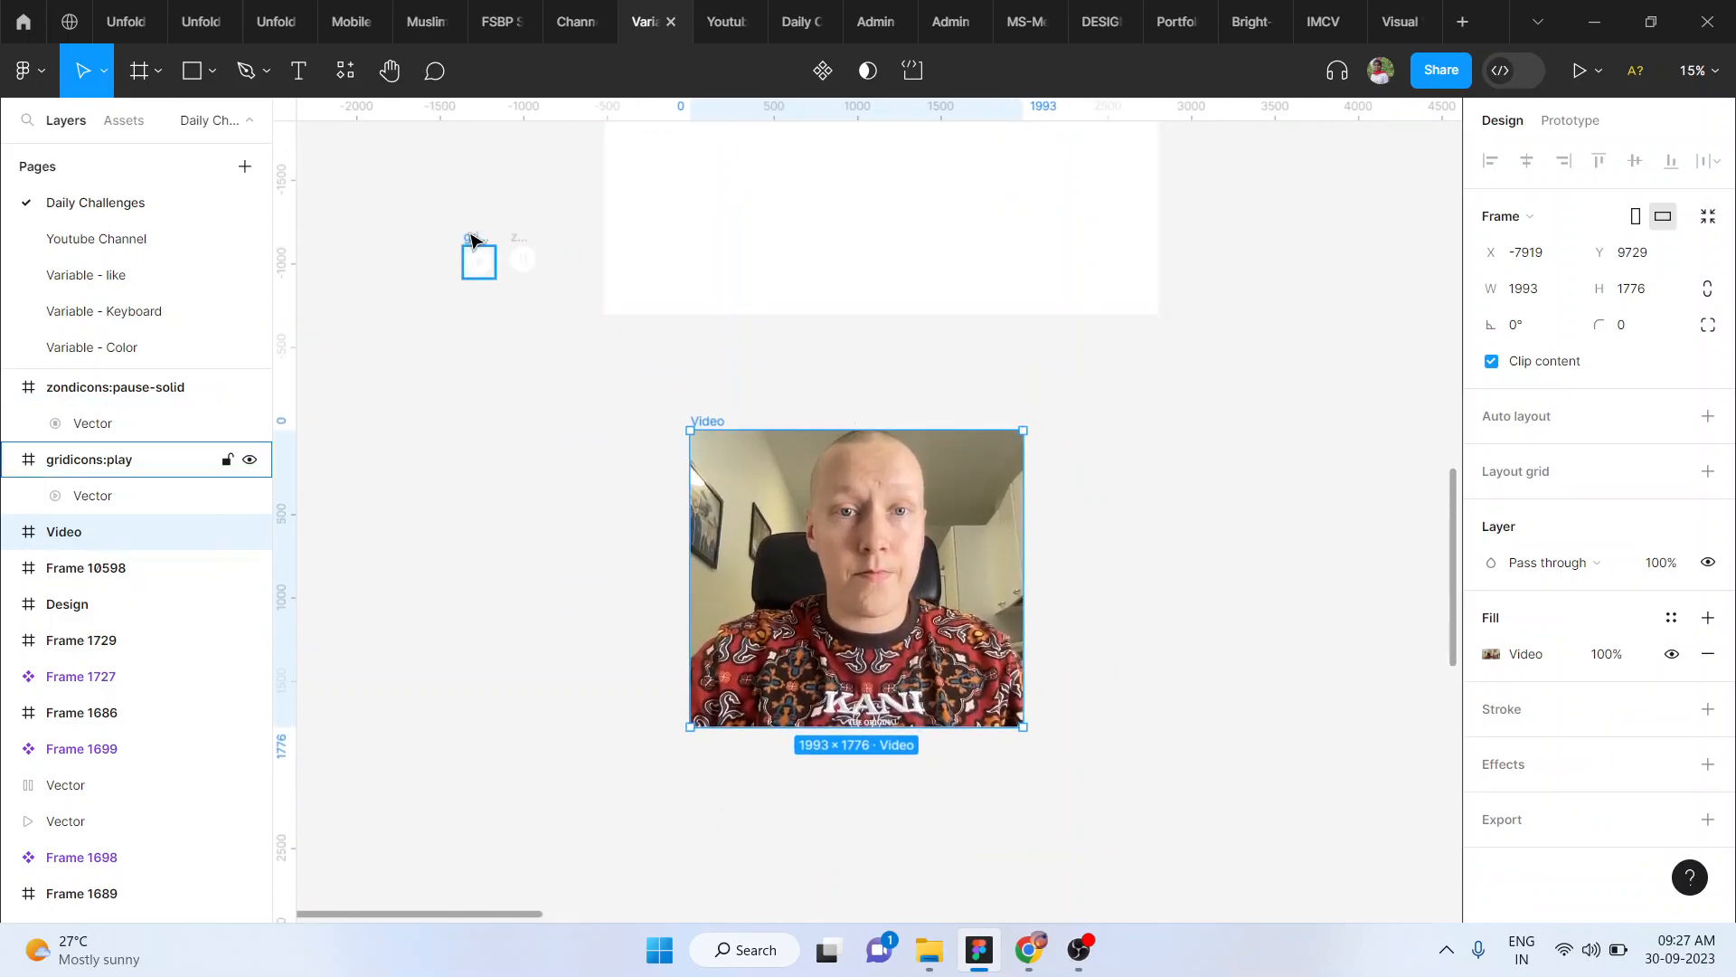
# Move the play icon into the Video frame near its lower-right corner
pyautogui.click(472, 242)
pyautogui.moveTo(481, 274); pyautogui.dragTo(1000, 696)
pyautogui.scroll(5, 966, 692)
pyautogui.scroll(1, 966, 692)
# Try scaling the play icon to about 292 × 292, undo it, and nudge the icon inward from the Video frame's corner
pyautogui.press('k')
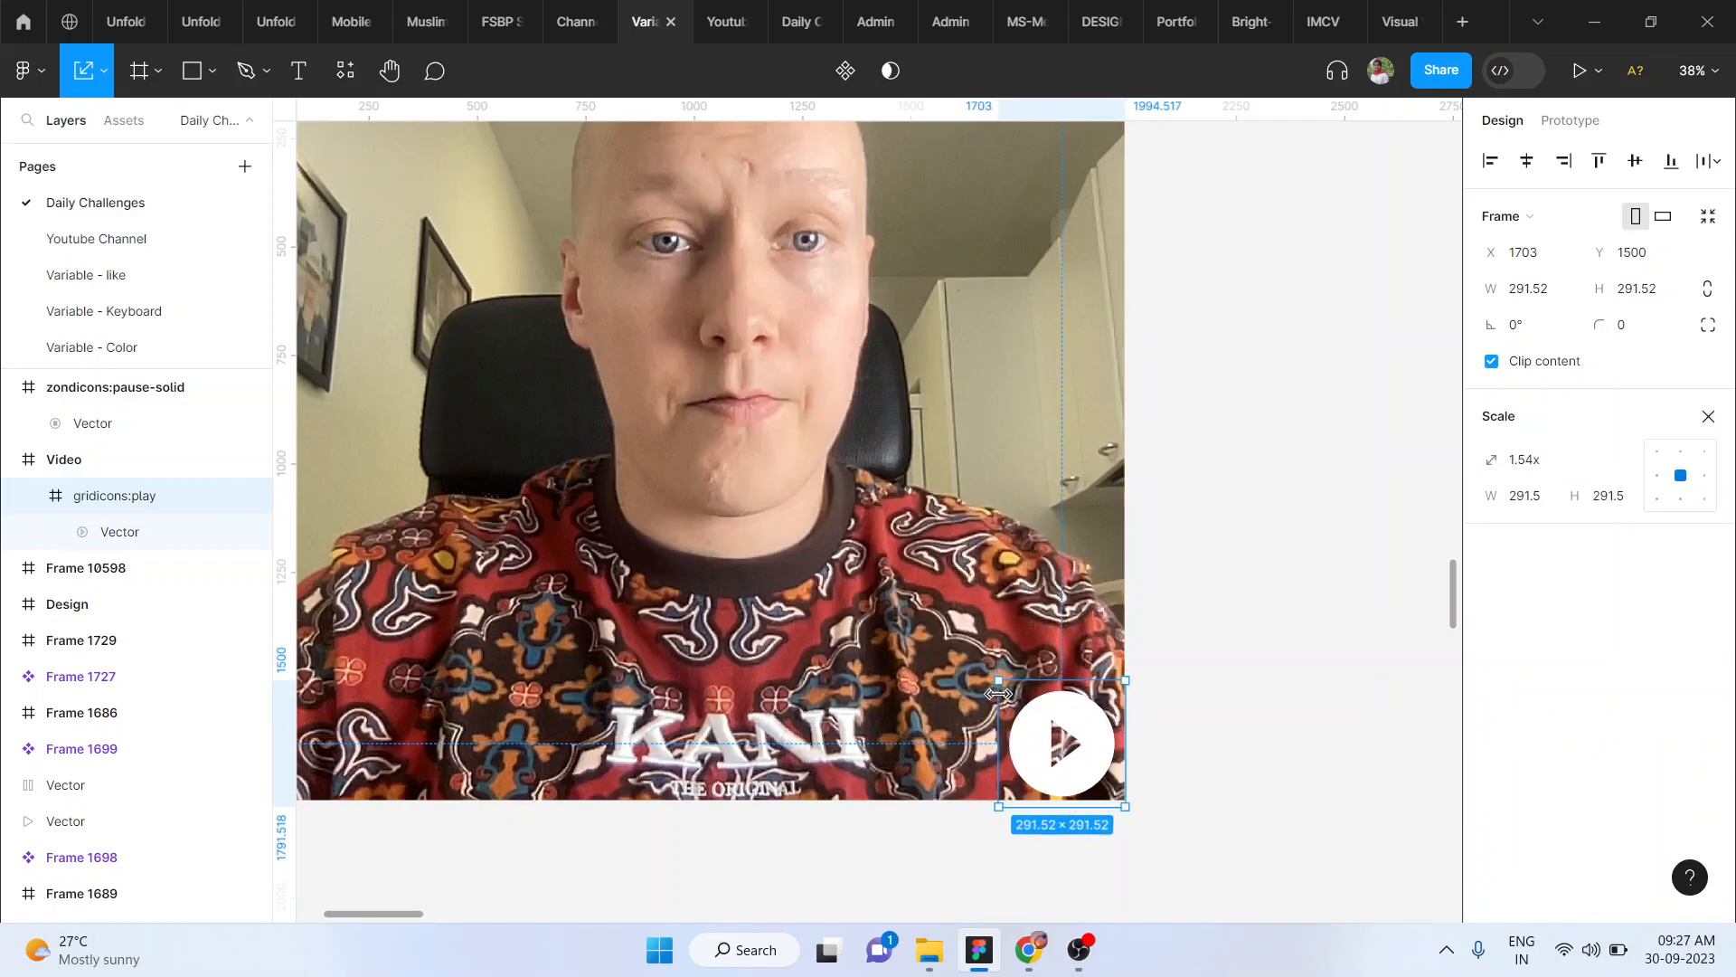
pyautogui.hotkey('ctrl', 'z')
pyautogui.scroll(-4, 1126, 758)
pyautogui.scroll(-3, 1129, 764)
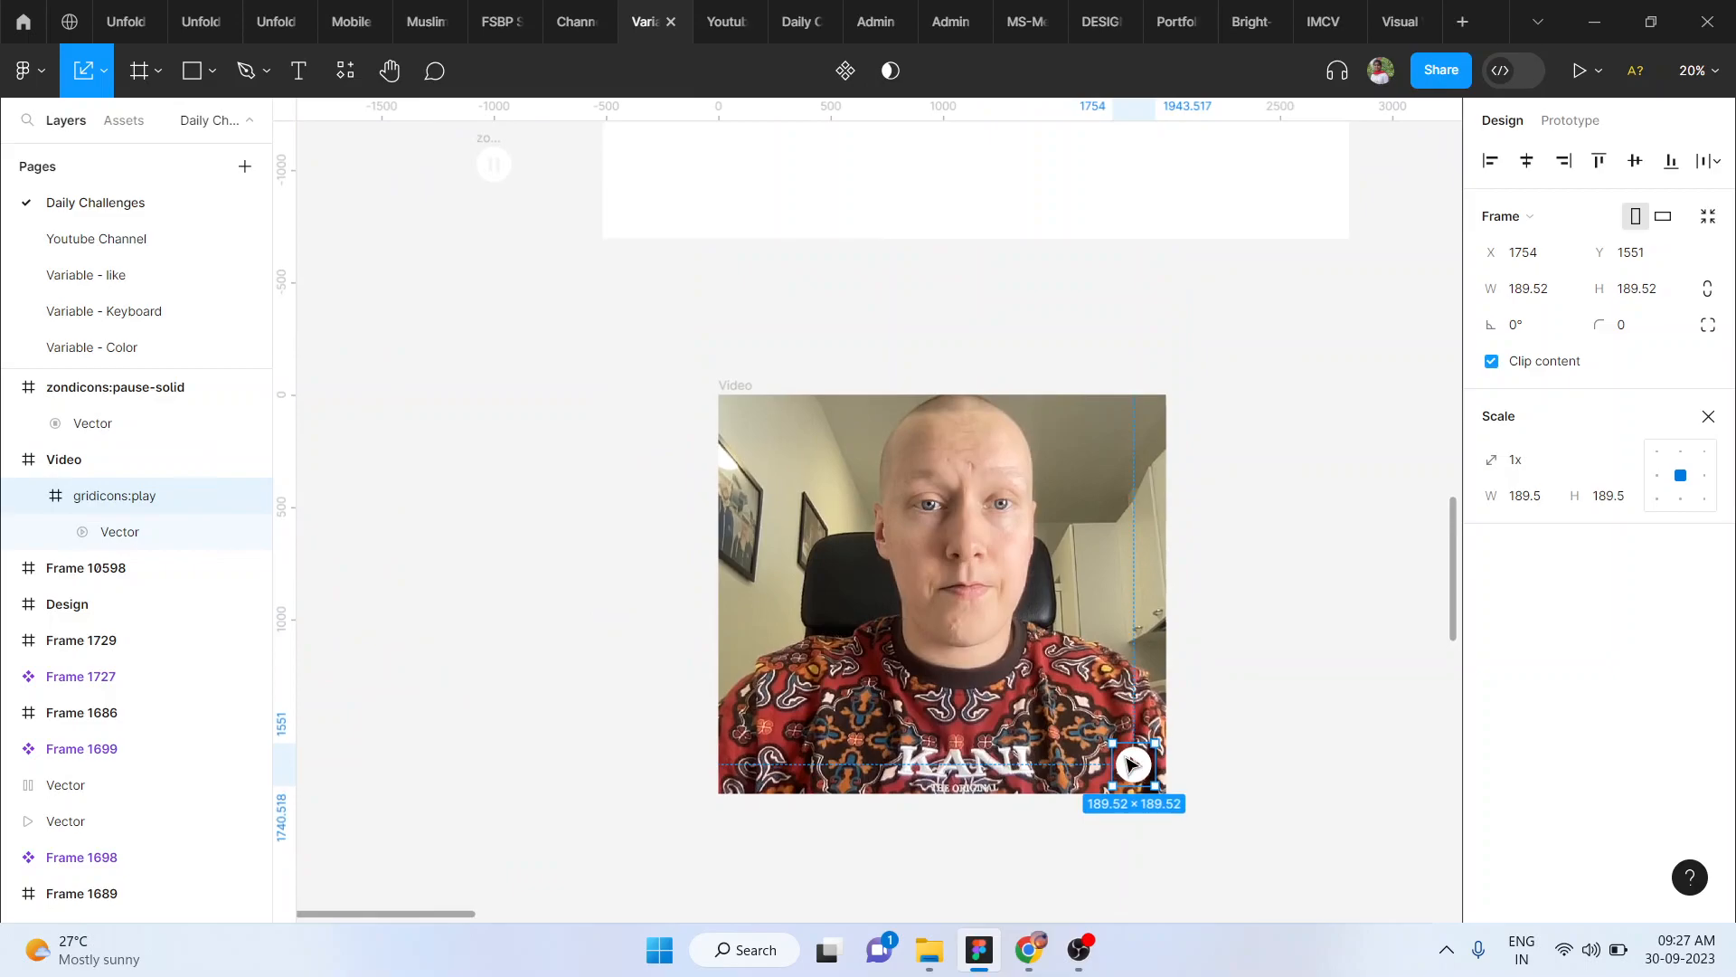
pyautogui.moveTo(1137, 776); pyautogui.dragTo(1129, 771)
pyautogui.click(1291, 697)
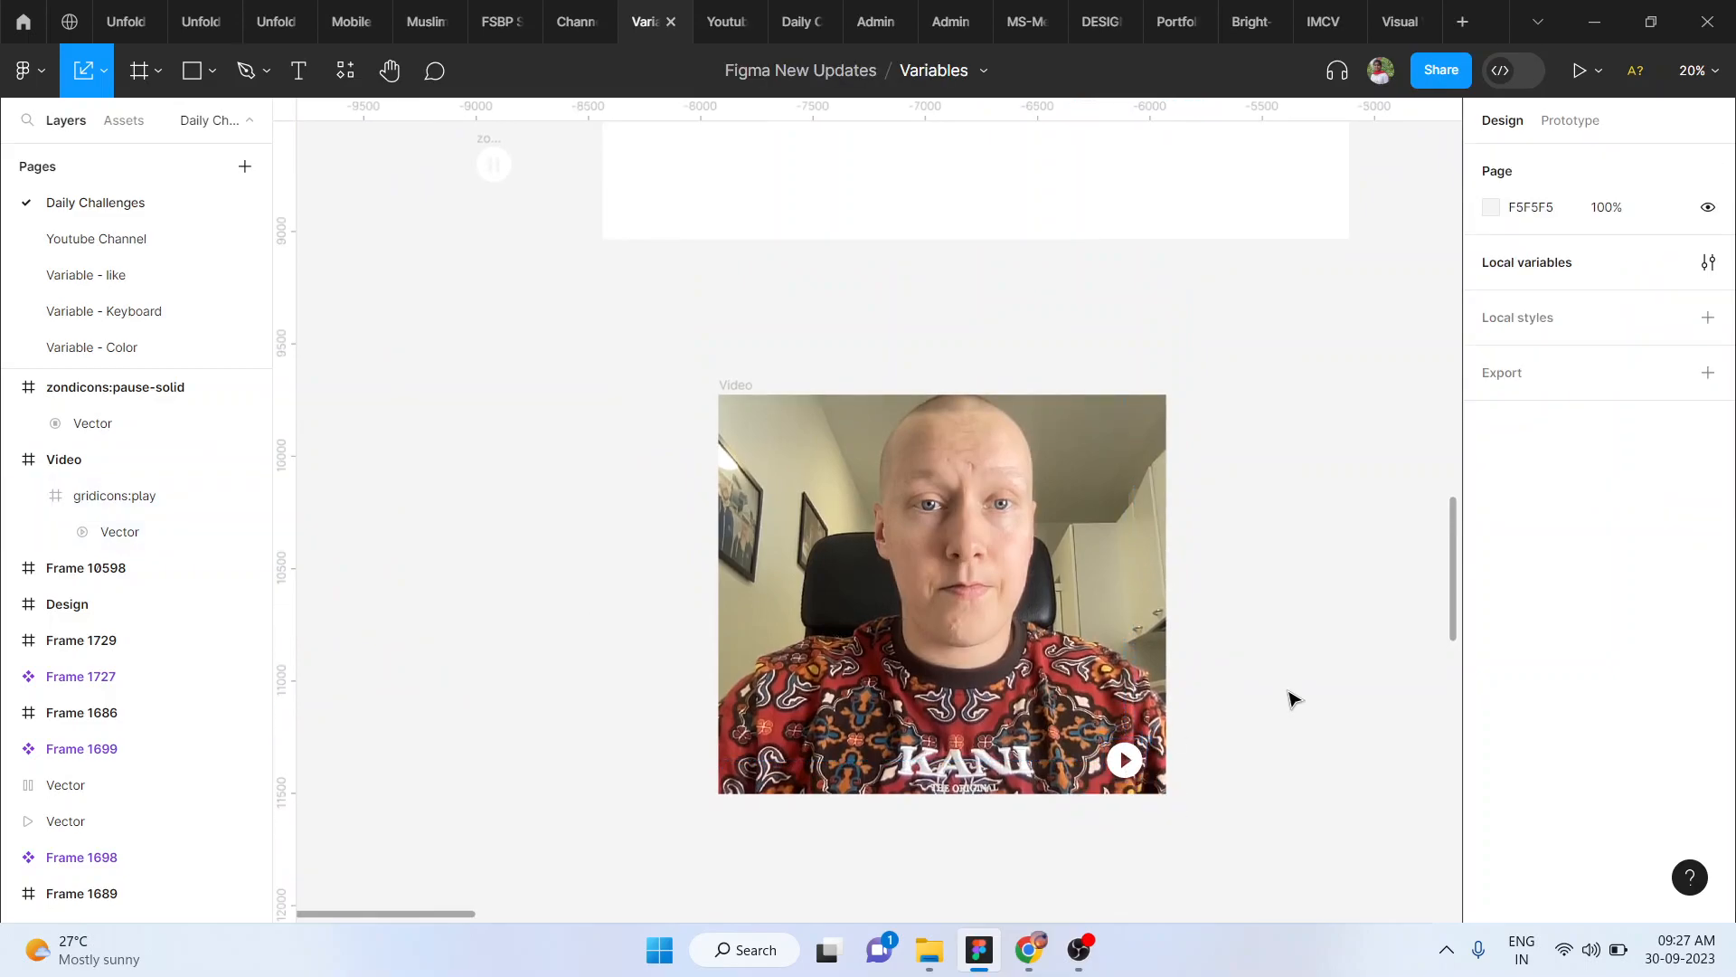
# Turn the Video frame with its play icon into a component and add a second variant
pyautogui.moveTo(737, 392); pyautogui.dragTo(1237, 849)
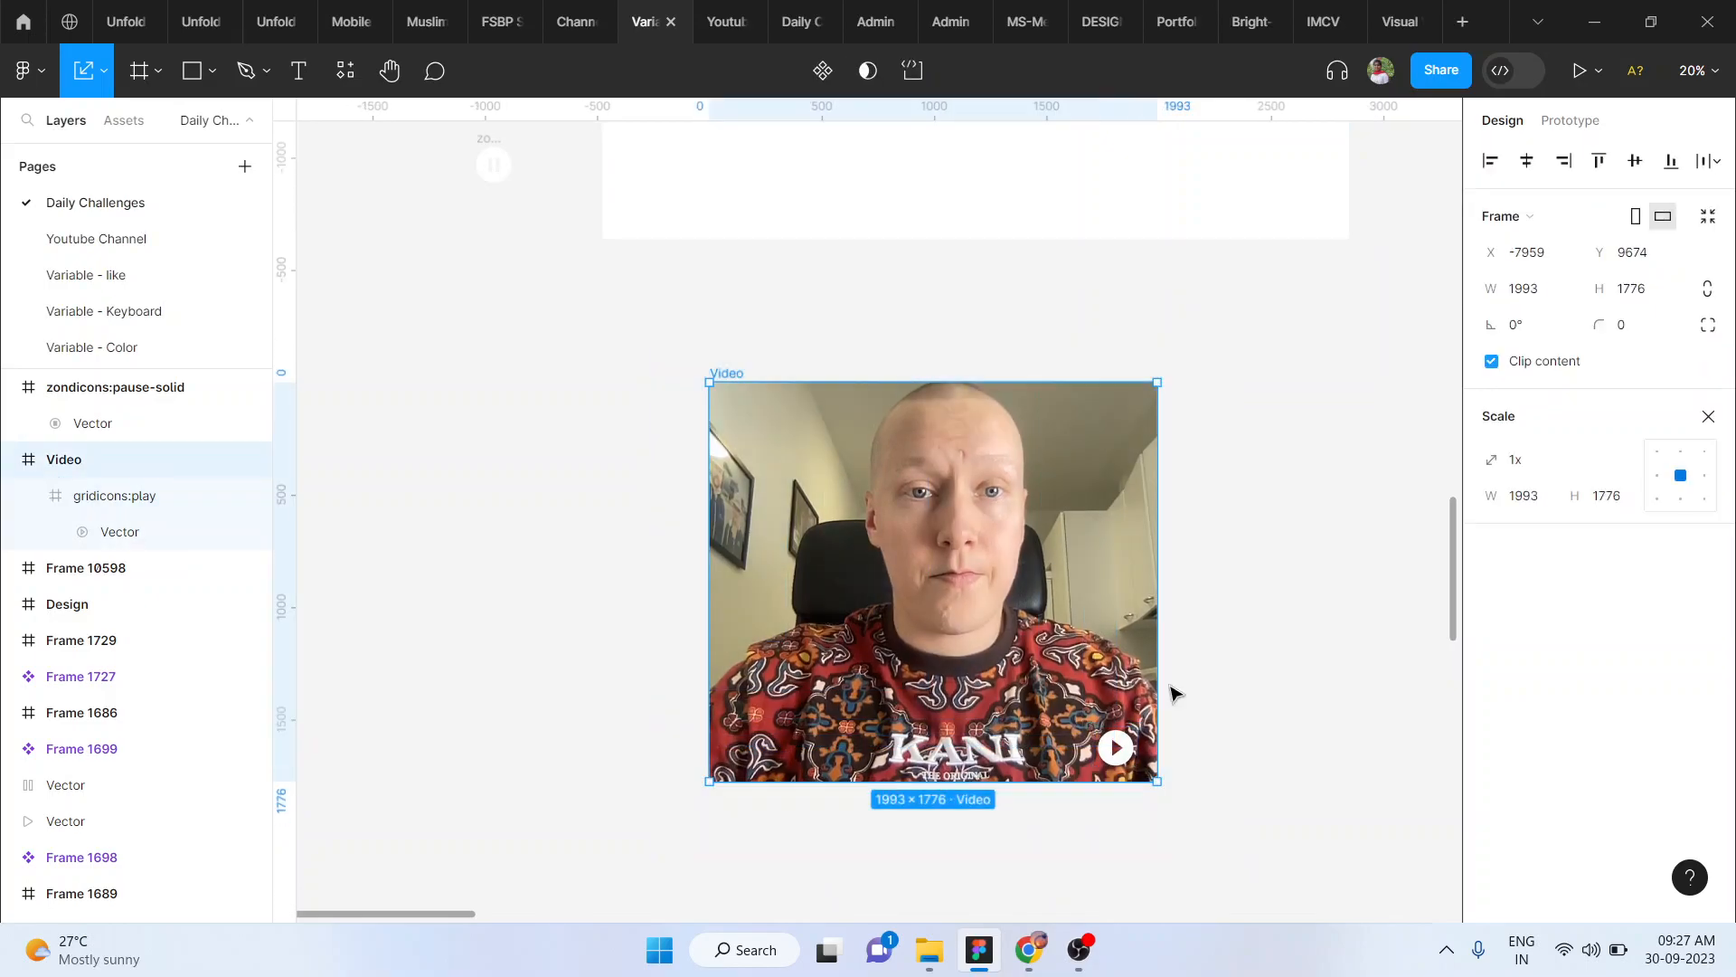
pyautogui.click(822, 72)
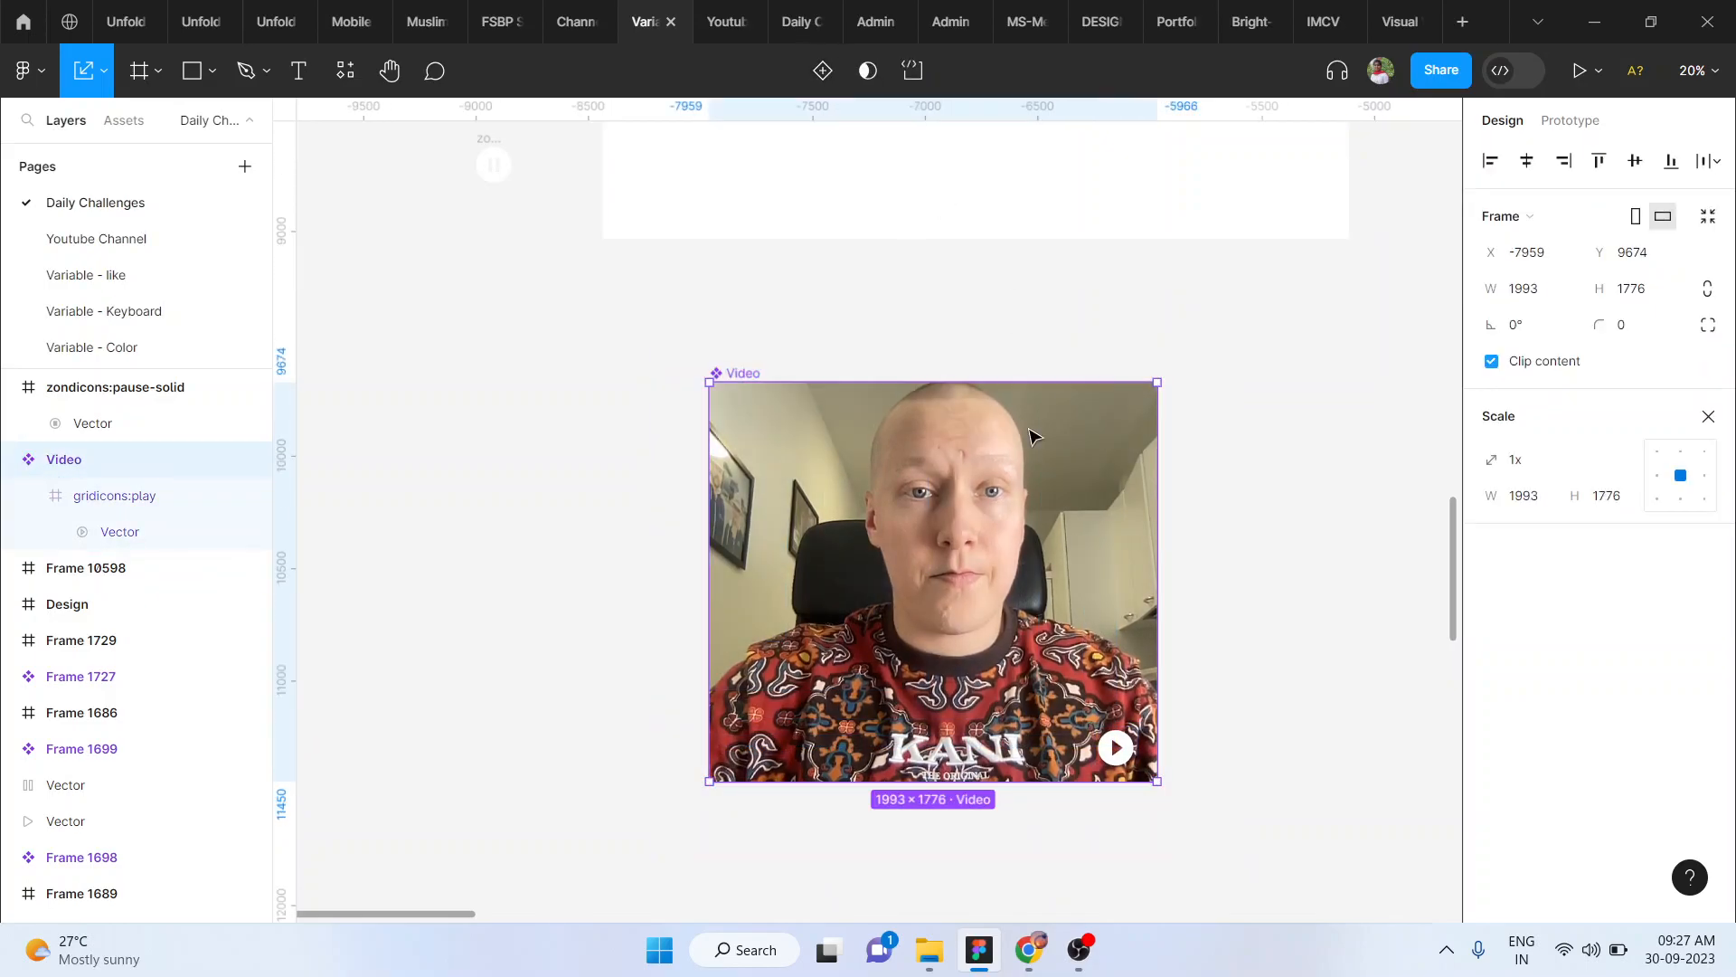
pyautogui.scroll(-2, 1121, 604)
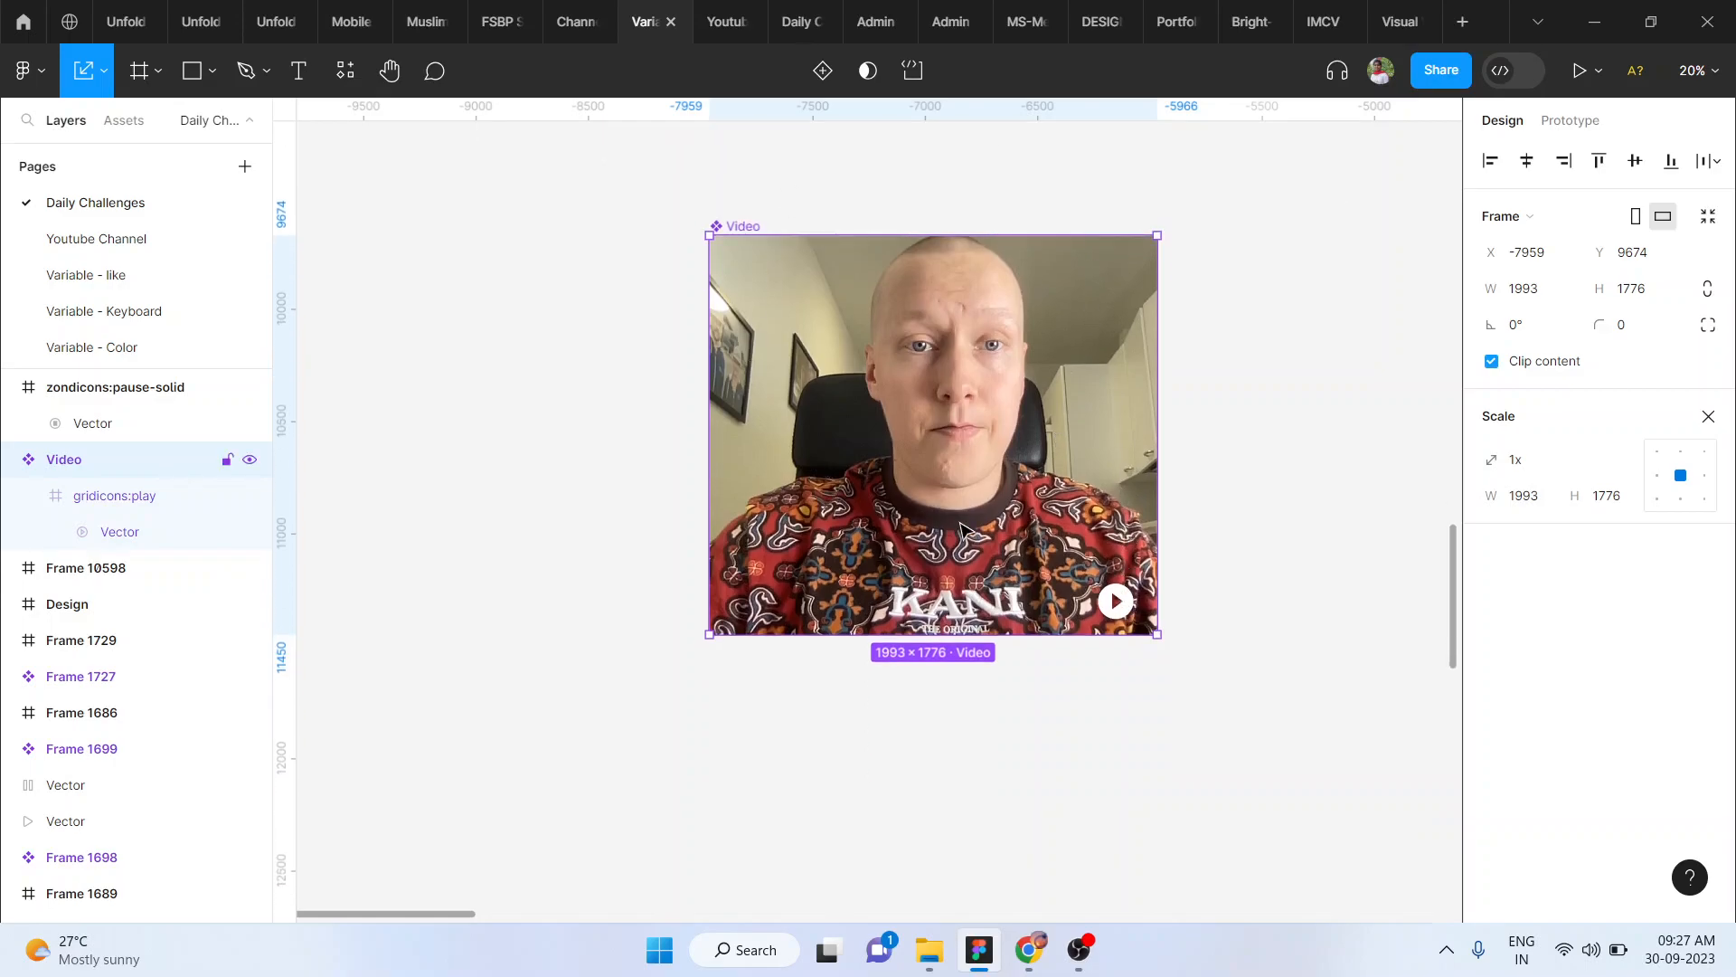
pyautogui.click(825, 73)
# Replace the play icon in the Video component's Variant2 with the zondicons:pause-solid icon
pyautogui.scroll(-5, 783, 233)
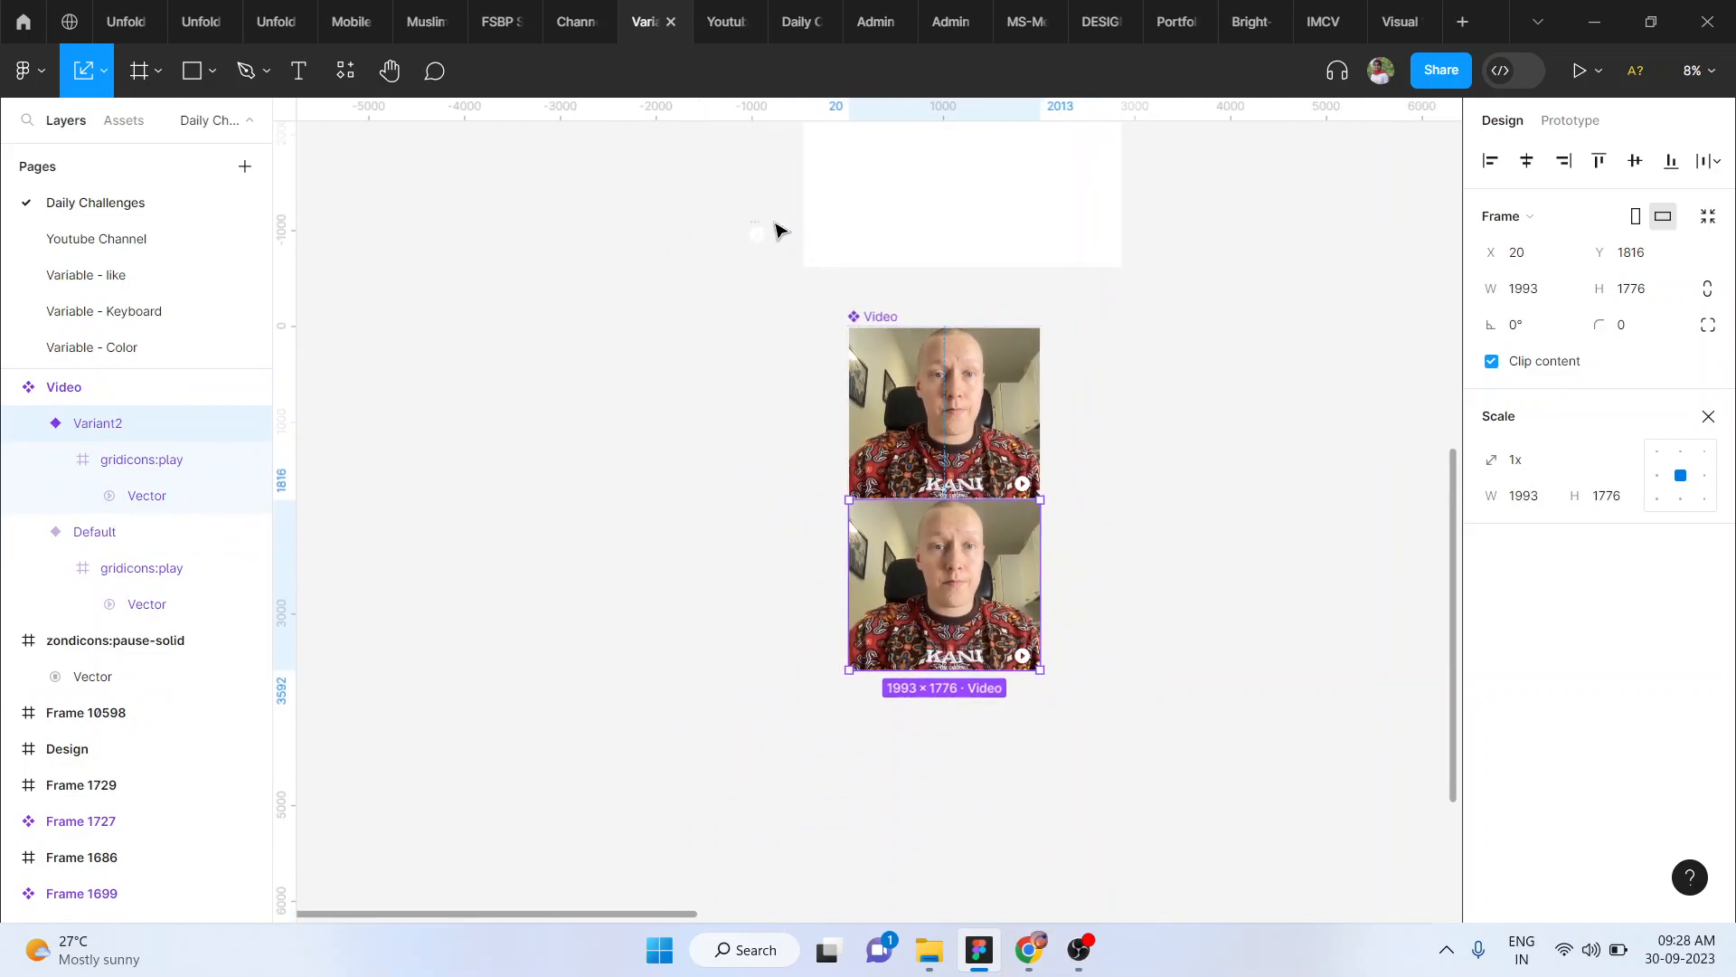
pyautogui.moveTo(757, 234); pyautogui.dragTo(1080, 667)
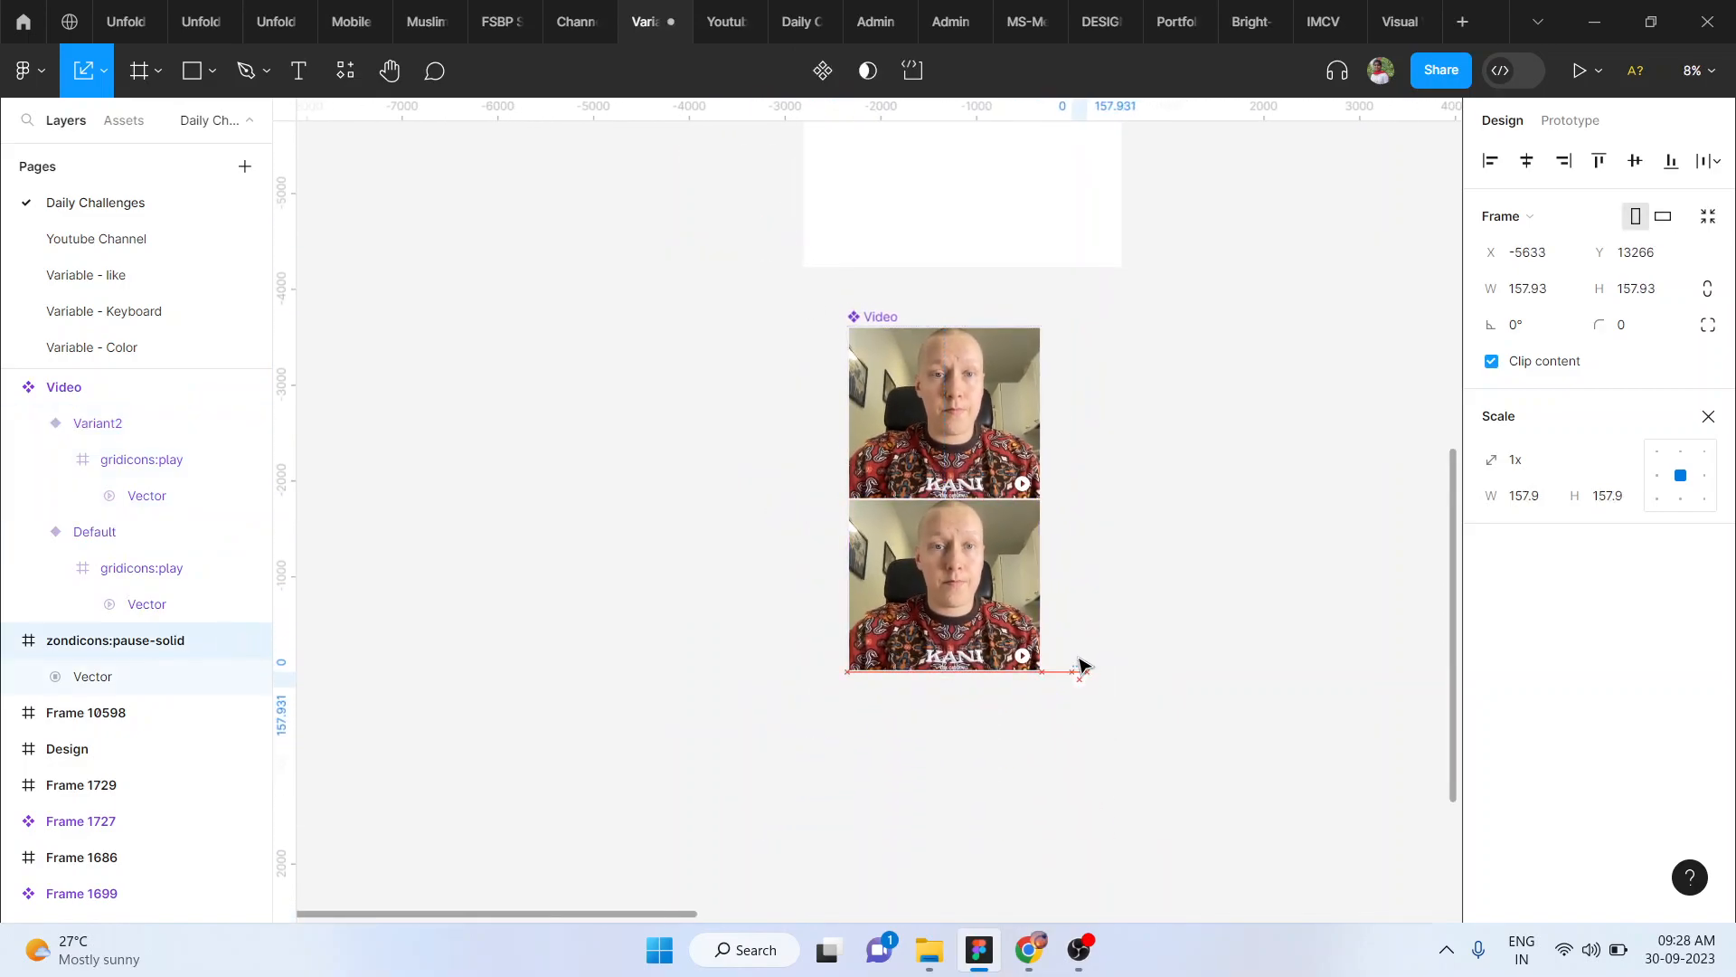
pyautogui.scroll(5, 1080, 667)
pyautogui.press('Delete')
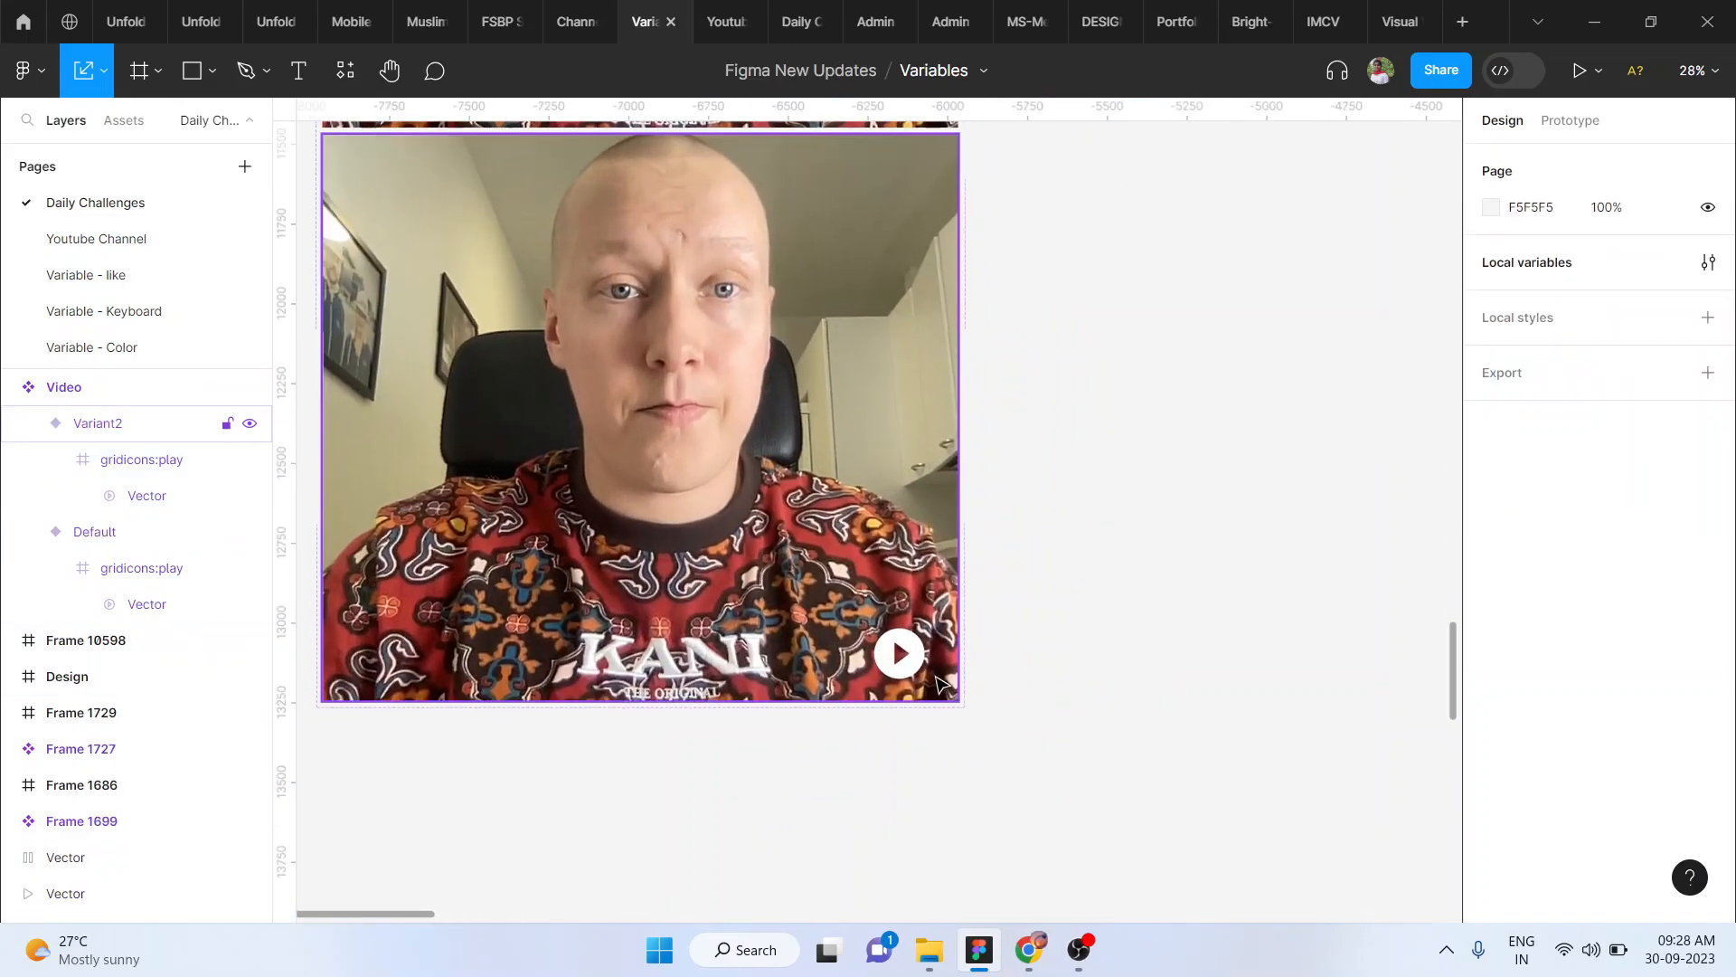
pyautogui.click(906, 666)
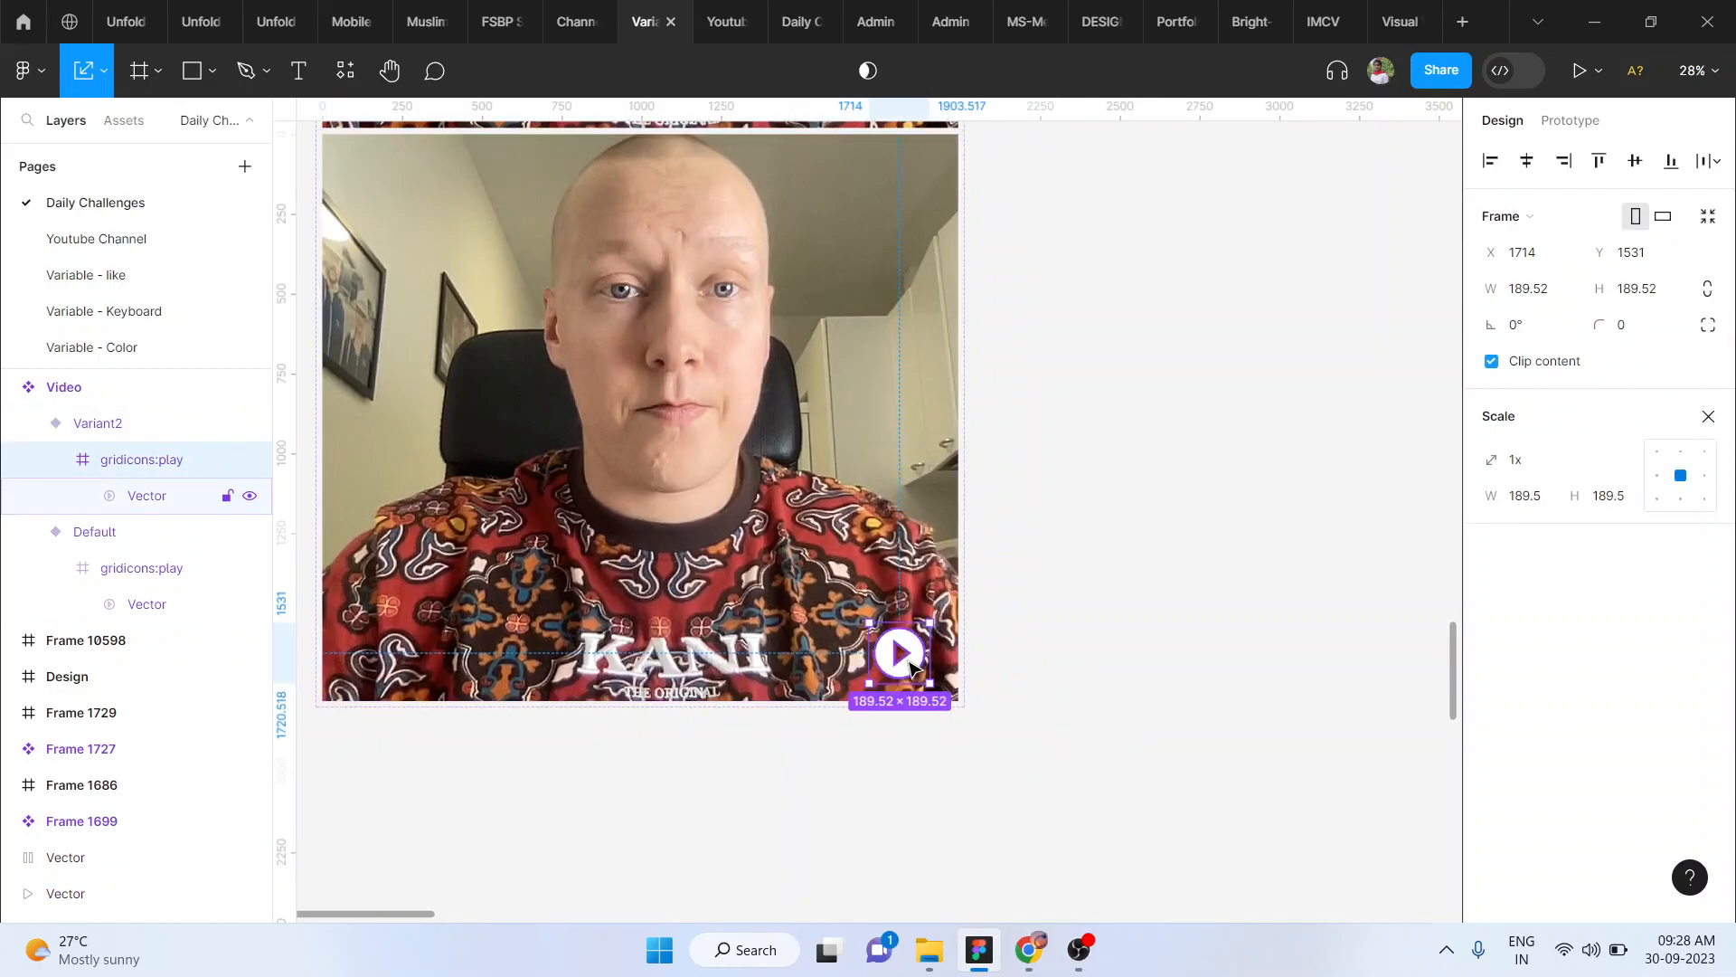
pyautogui.hotkey('ctrl', 'shift', 'r')
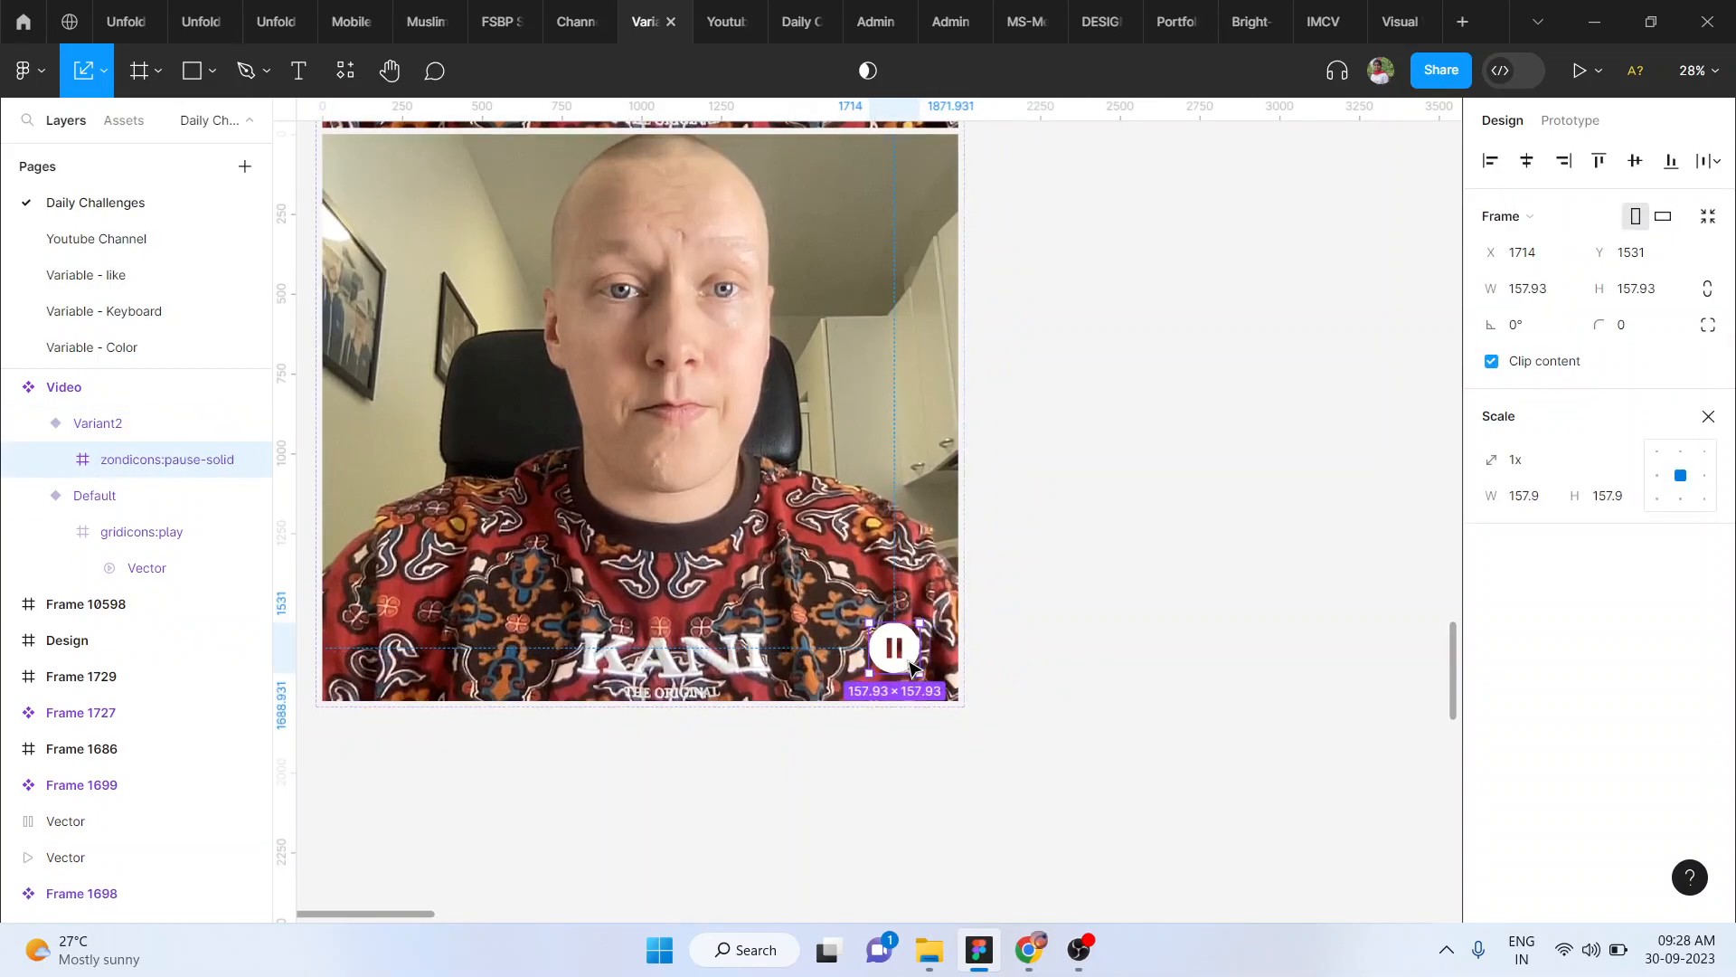
pyautogui.click(1186, 647)
pyautogui.scroll(7, 1089, 562)
pyautogui.hscroll(-3, 1089, 562)
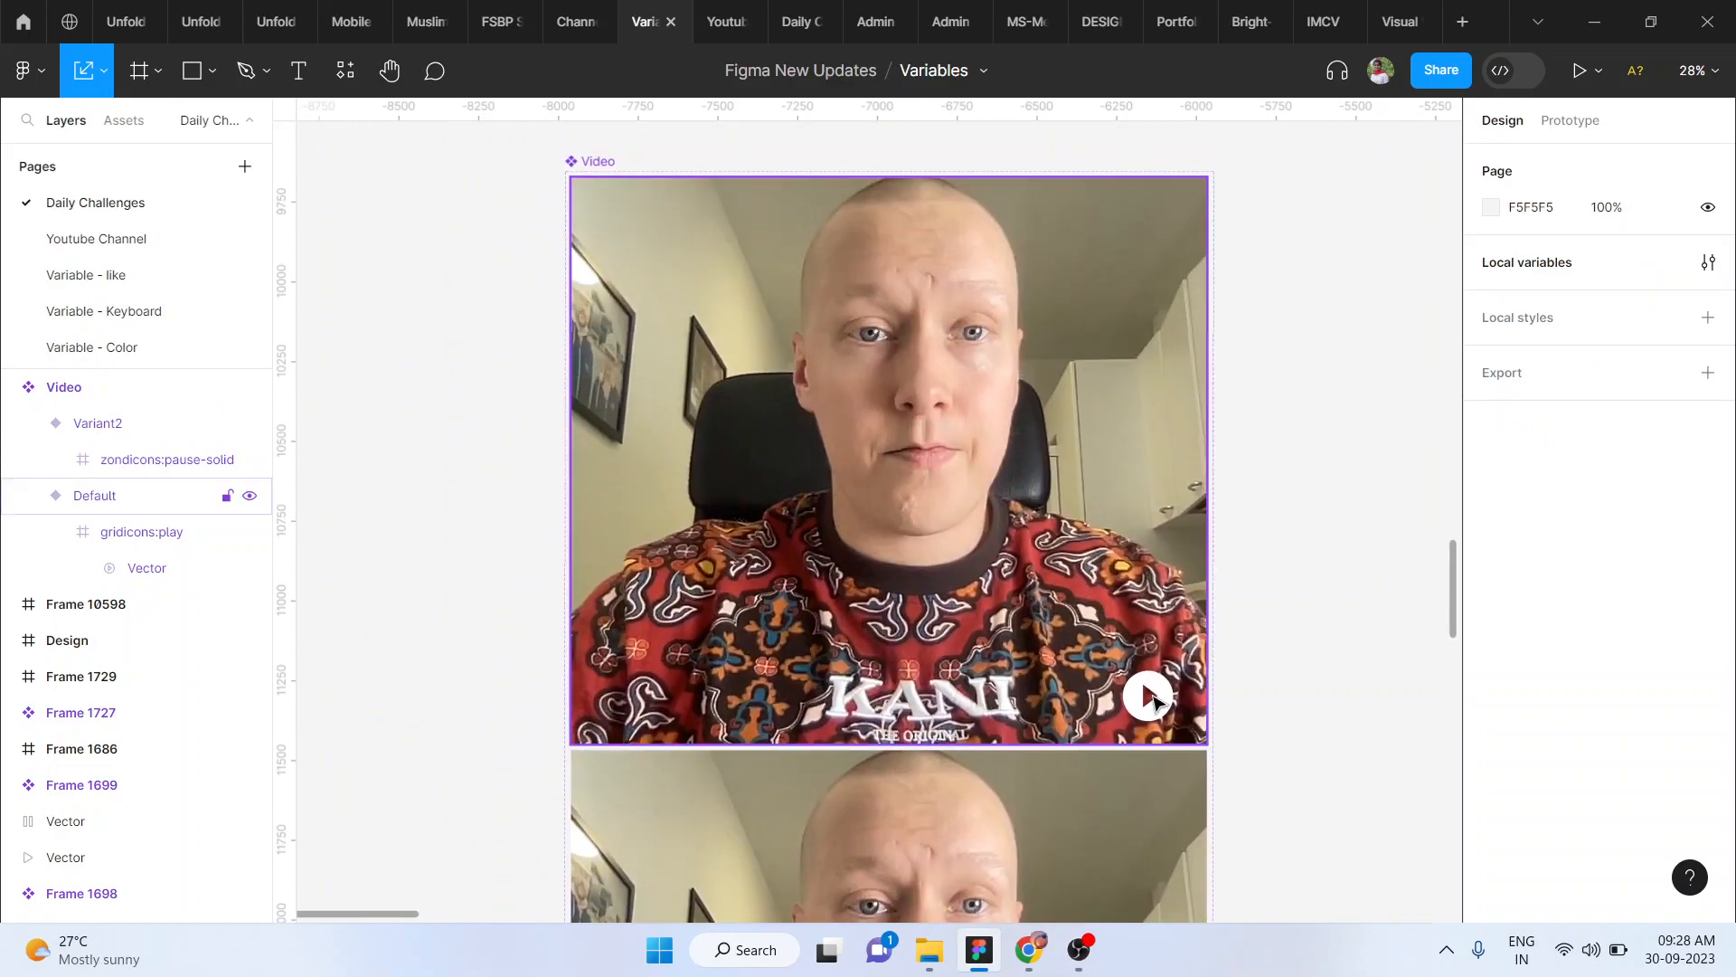
# Make the play icon in the Default variant change to Variant2 on click with a Smart animate transition
pyautogui.doubleClick(1152, 712)
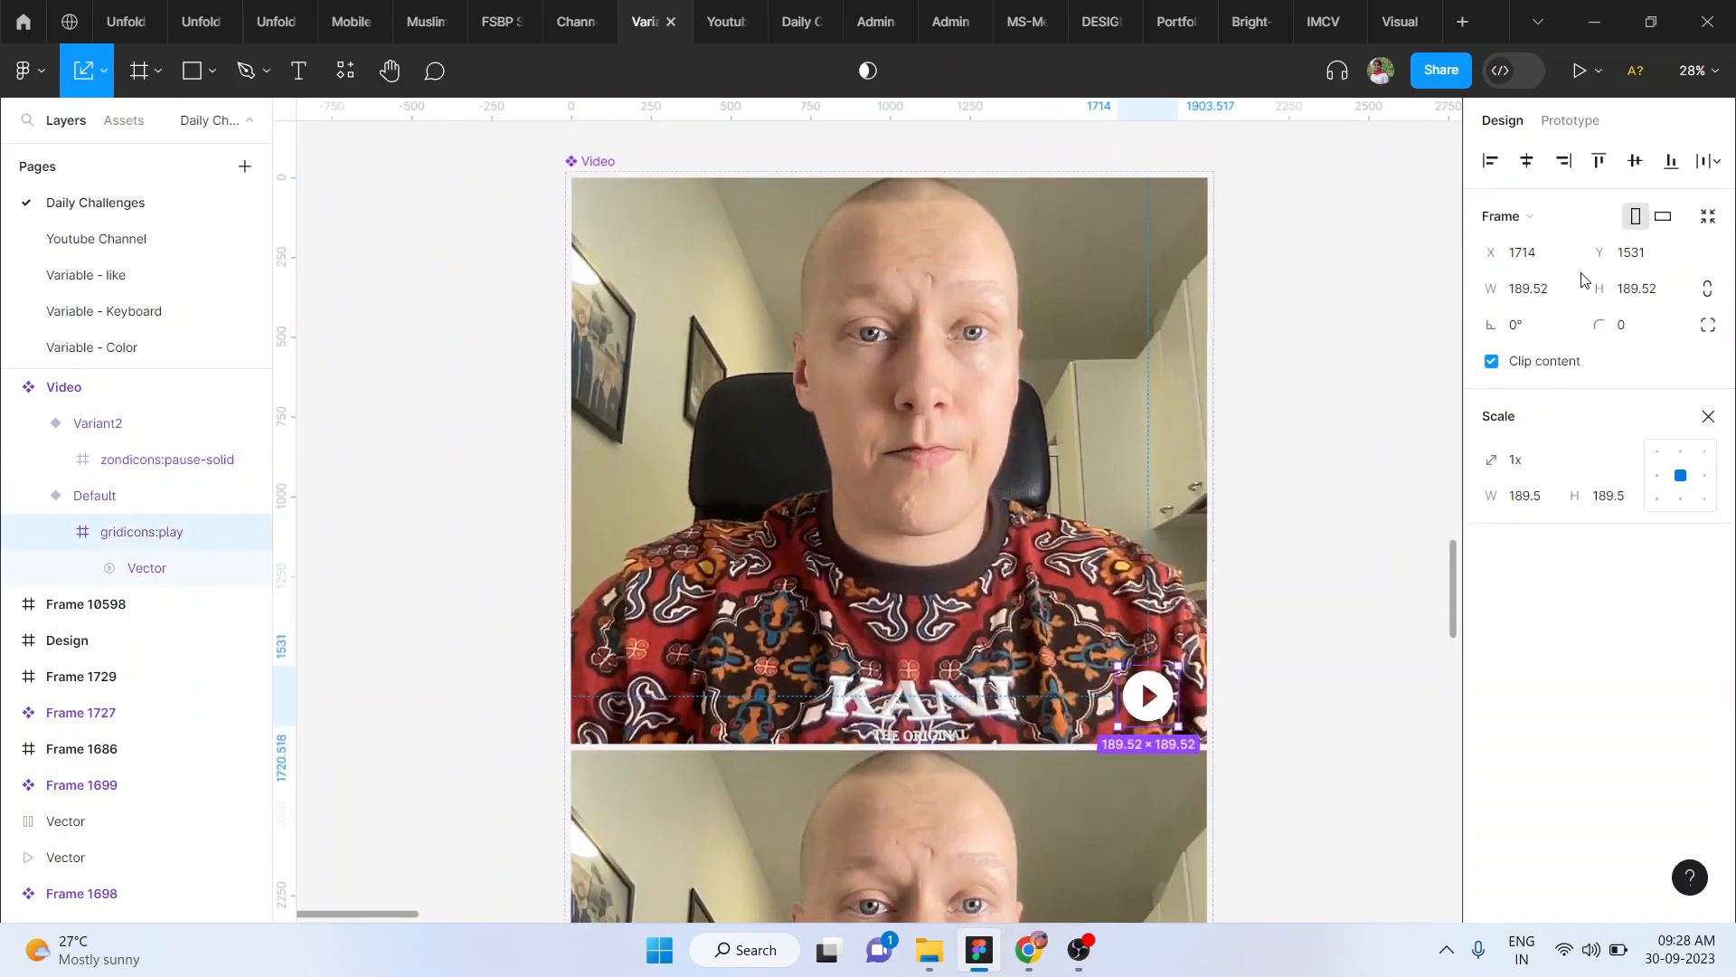
pyautogui.click(1573, 124)
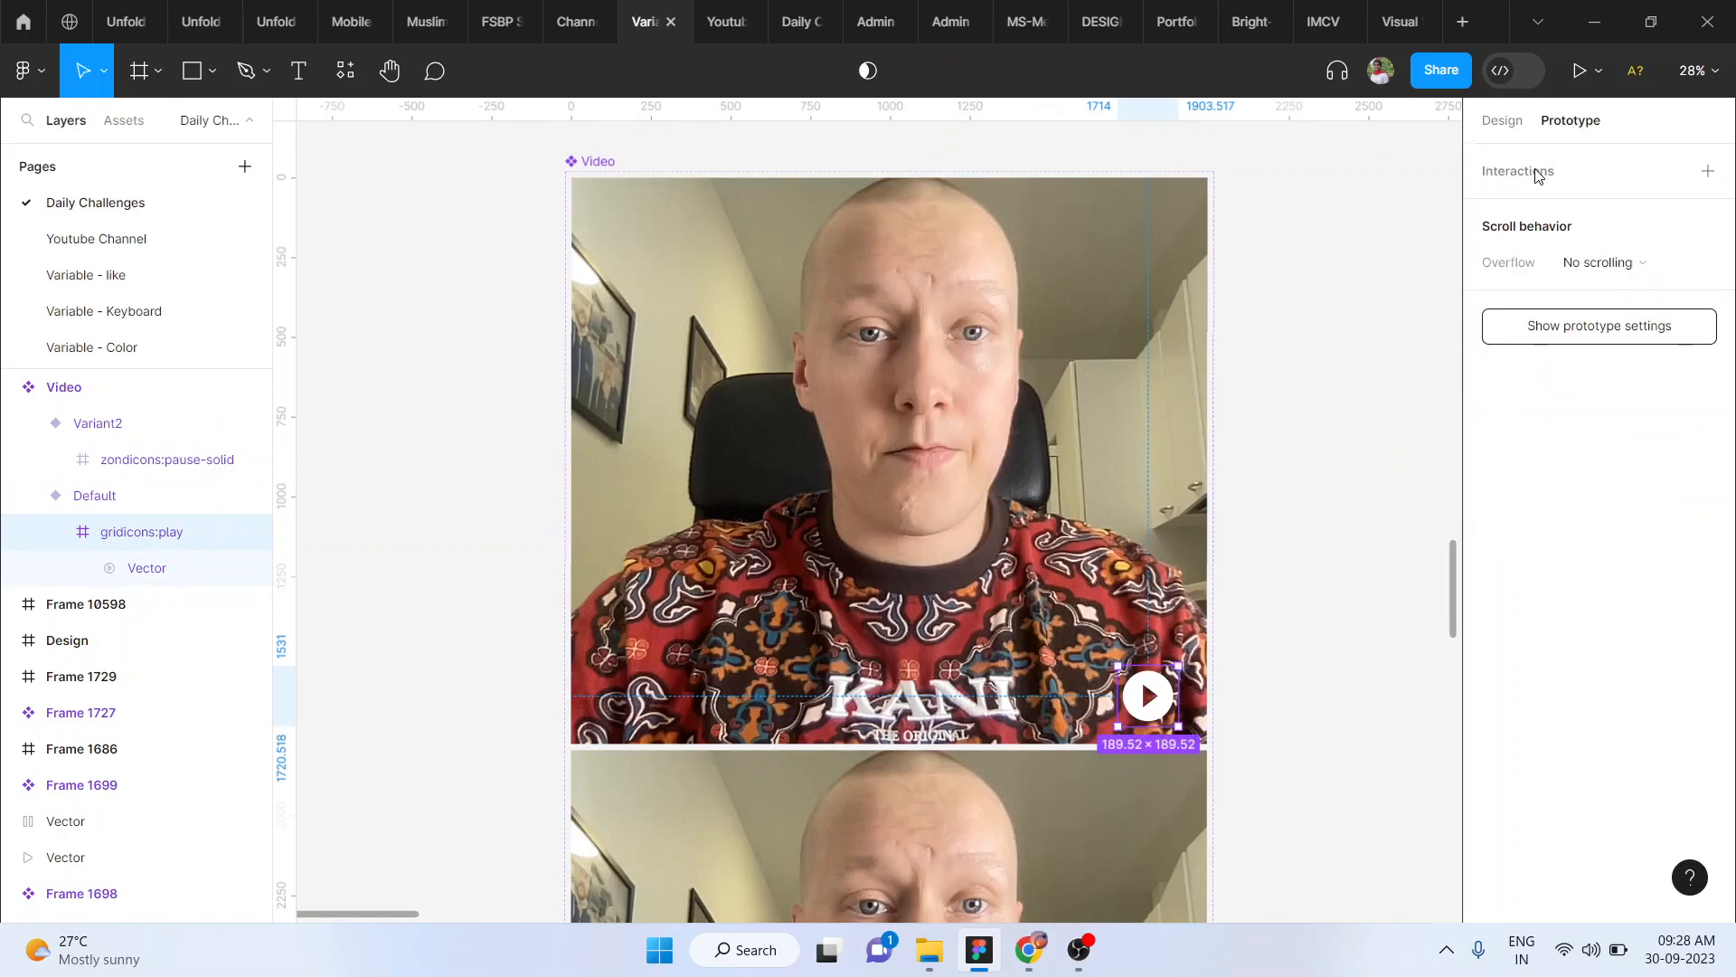
pyautogui.scroll(-3, 1149, 710)
pyautogui.moveTo(1150, 725); pyautogui.dragTo(1037, 785)
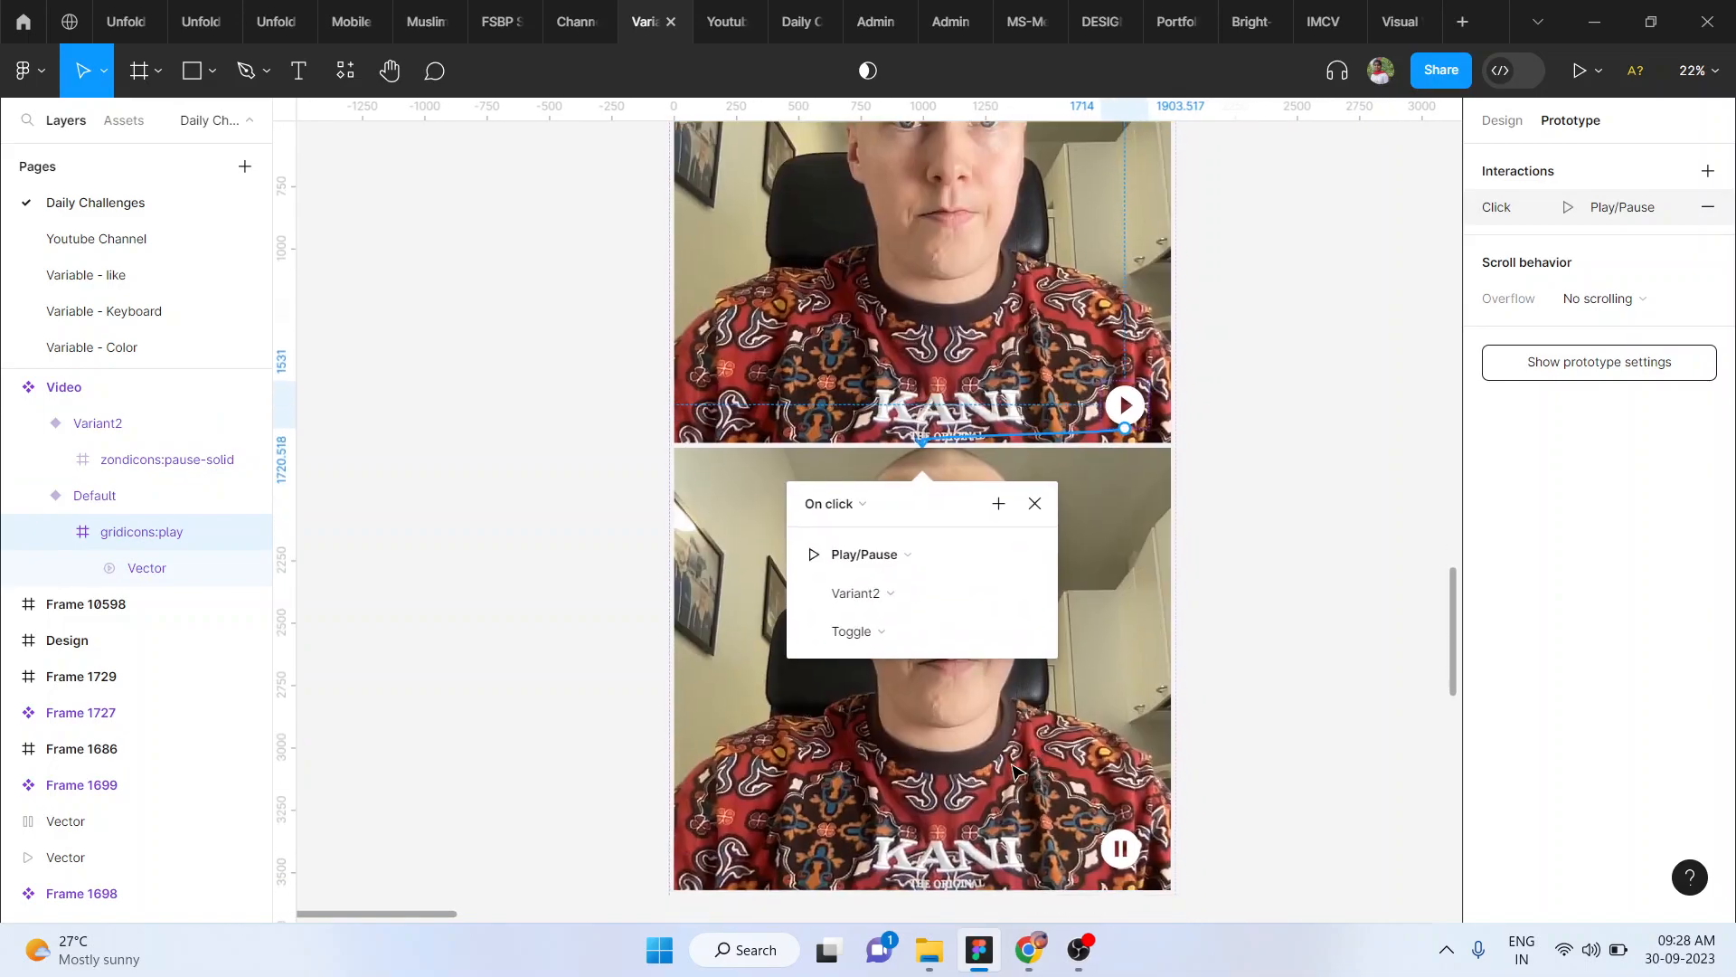
pyautogui.click(901, 559)
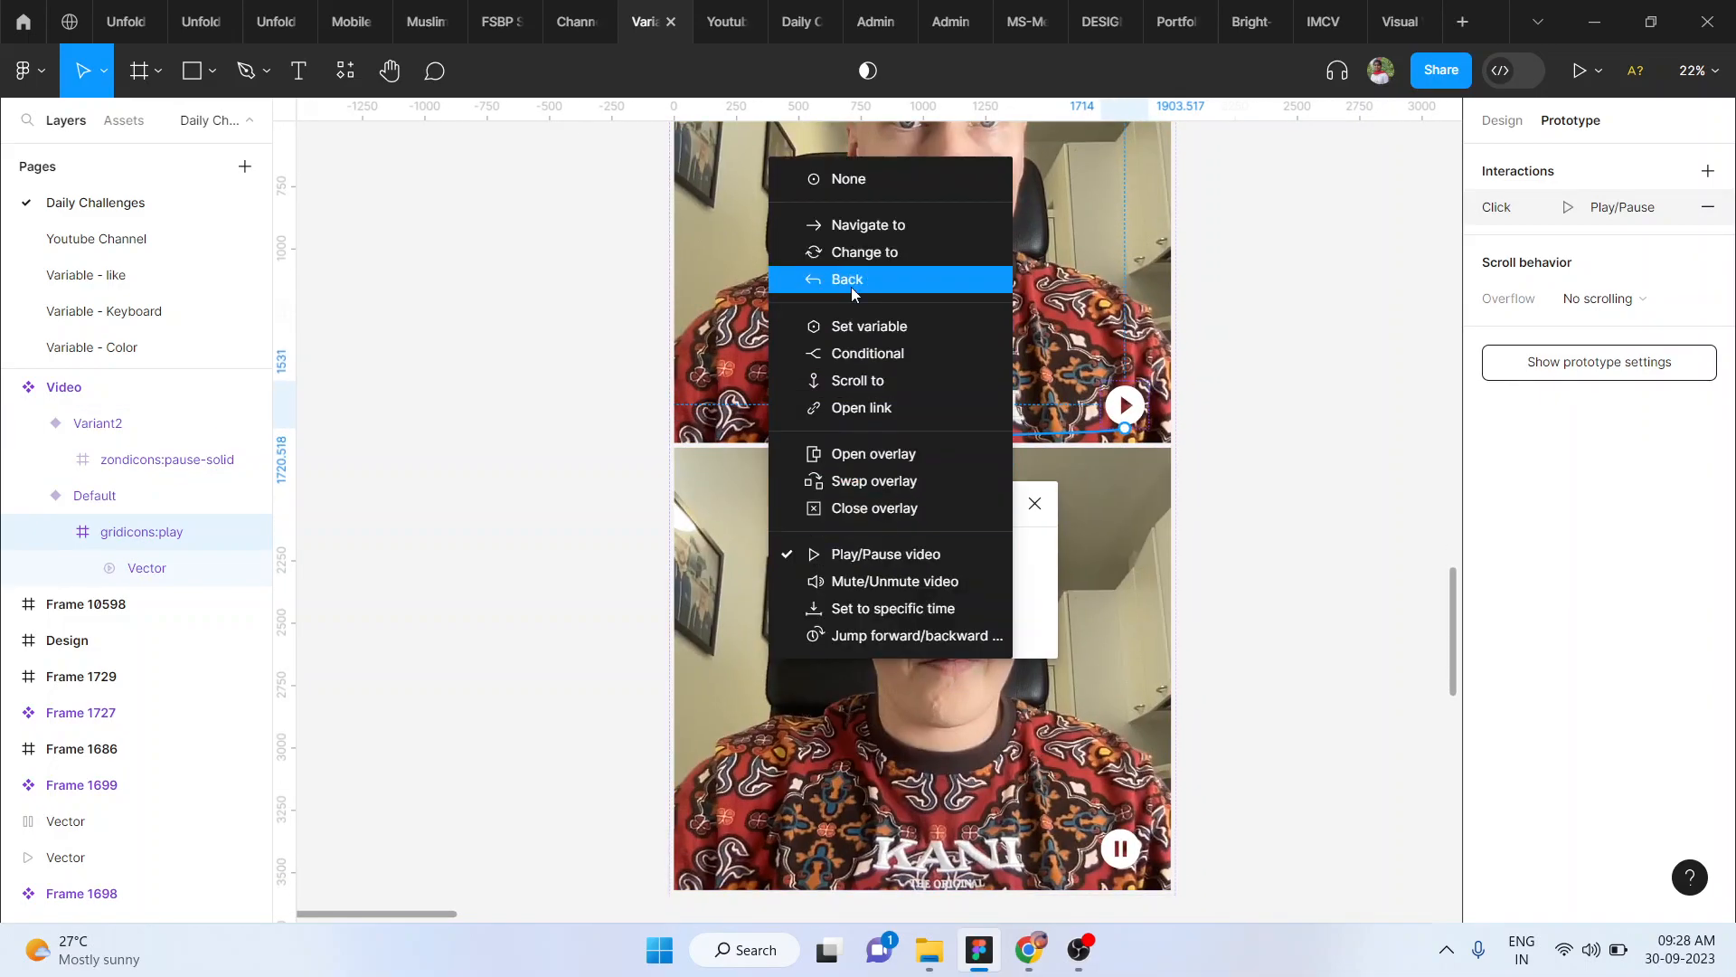
pyautogui.click(847, 254)
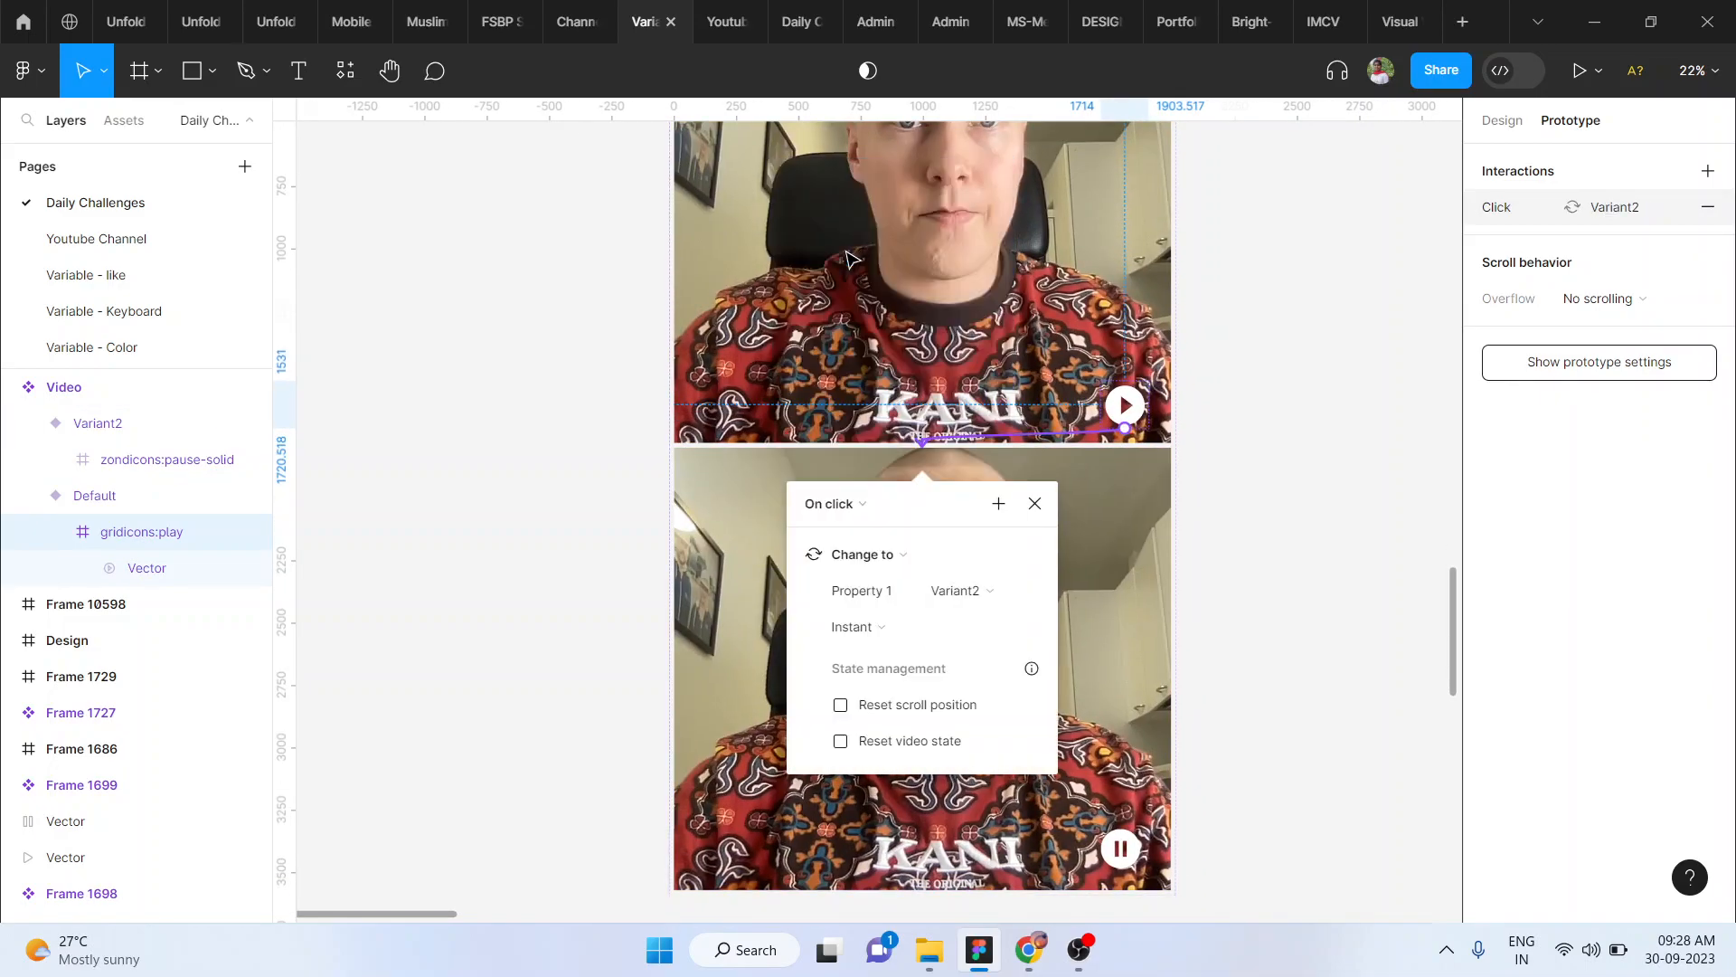
pyautogui.click(868, 627)
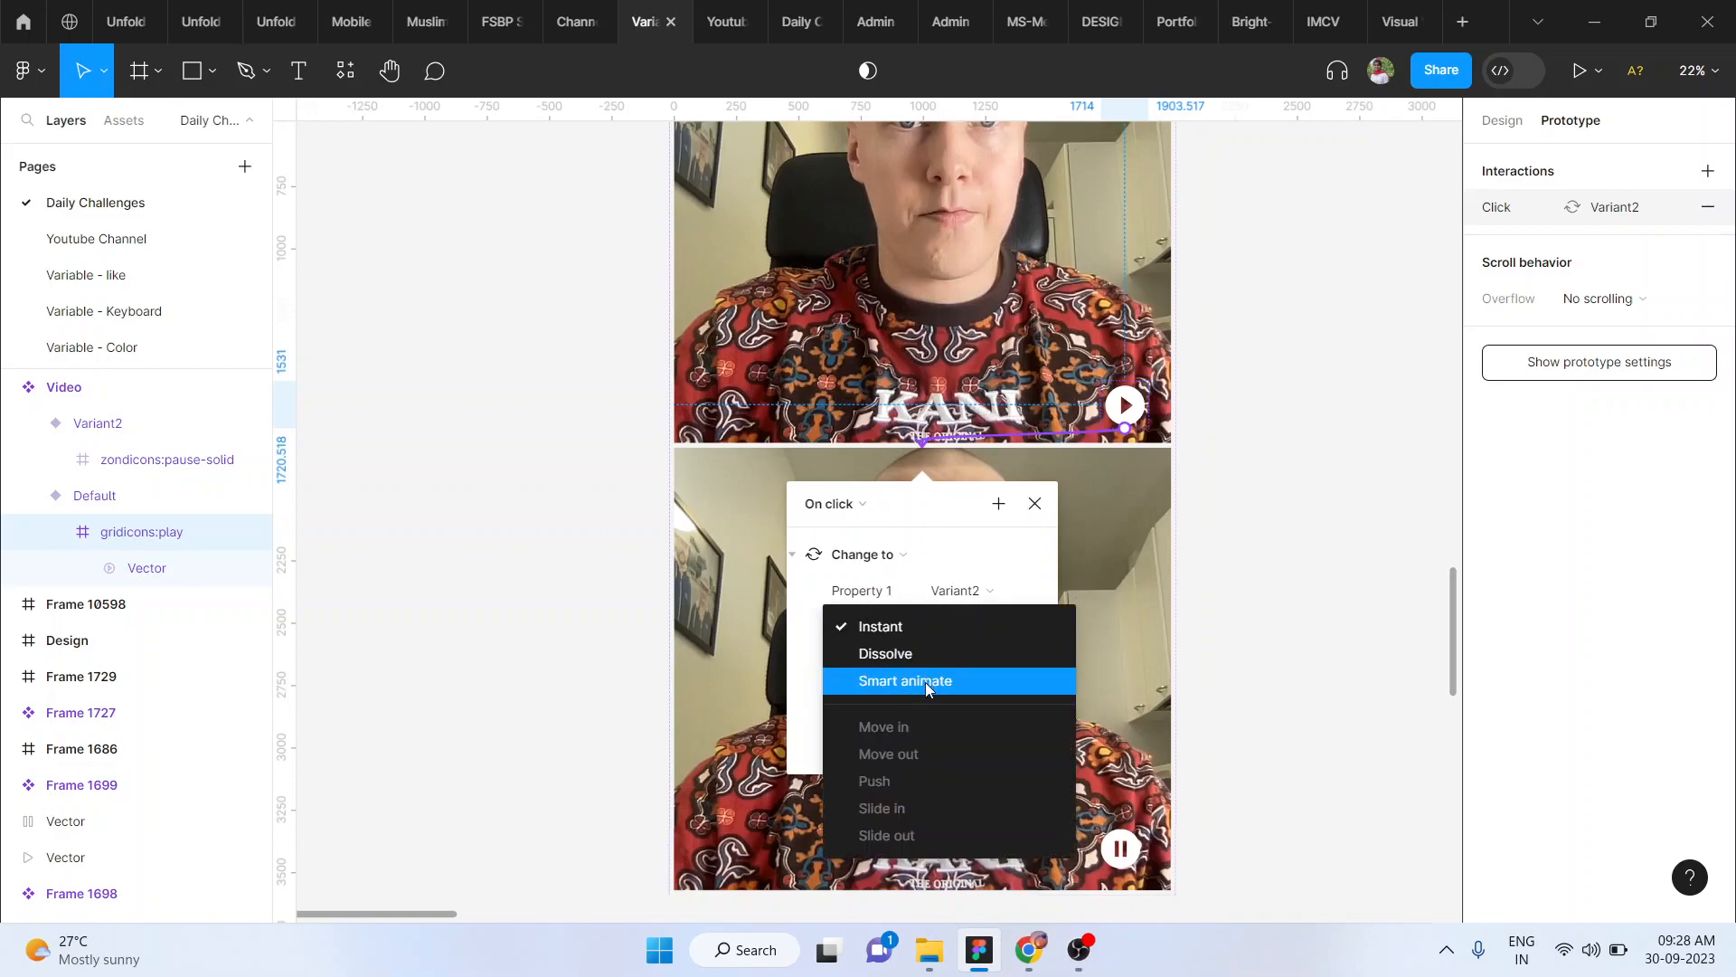
pyautogui.click(925, 684)
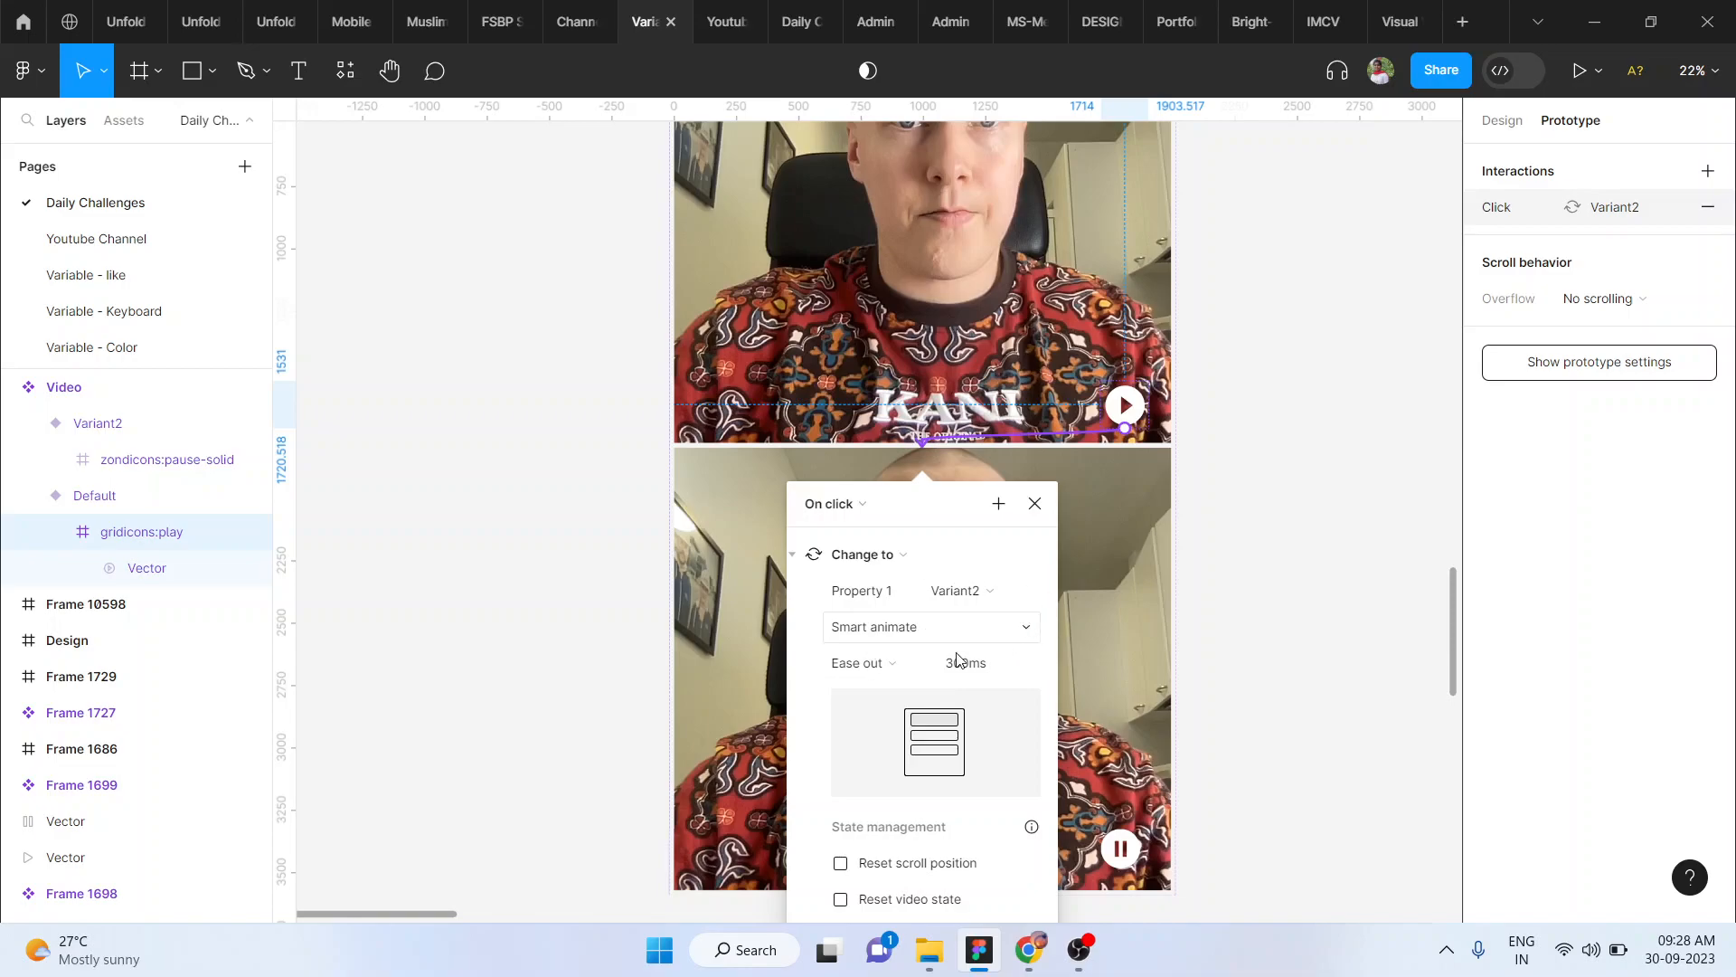
pyautogui.click(1318, 581)
# Make the pause icon in Variant2 change back to the Default variant on click with Smart animate
pyautogui.doubleClick(1119, 859)
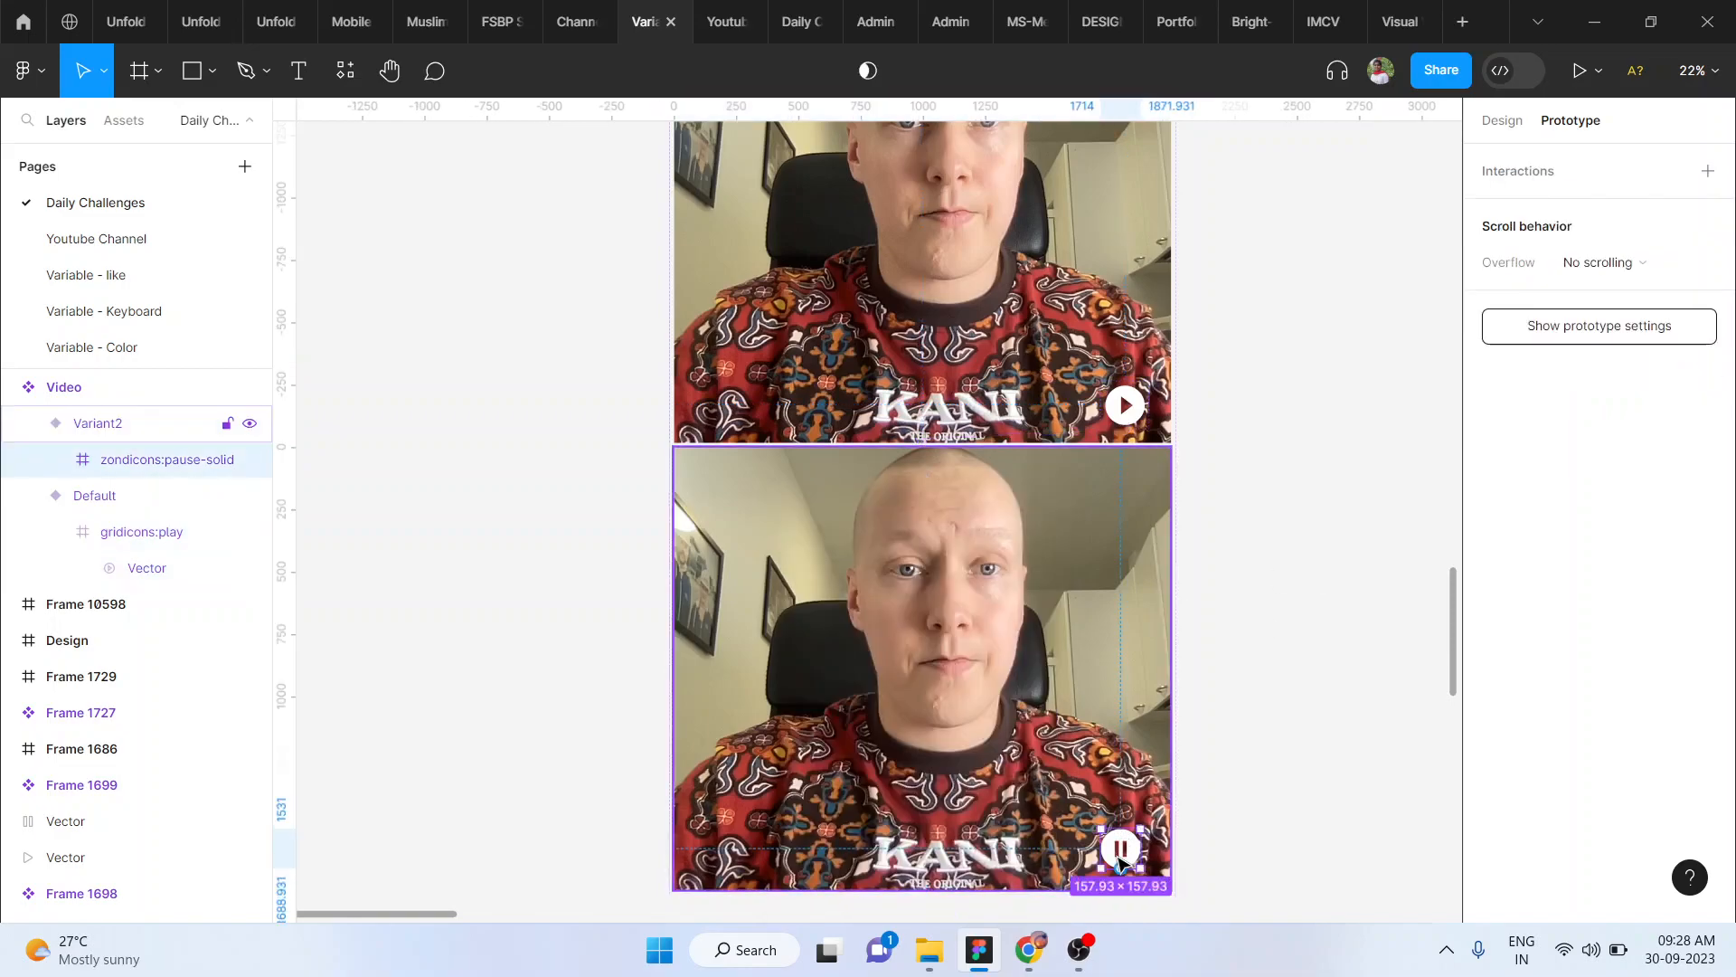
pyautogui.moveTo(1120, 866); pyautogui.dragTo(922, 380)
pyautogui.click(865, 552)
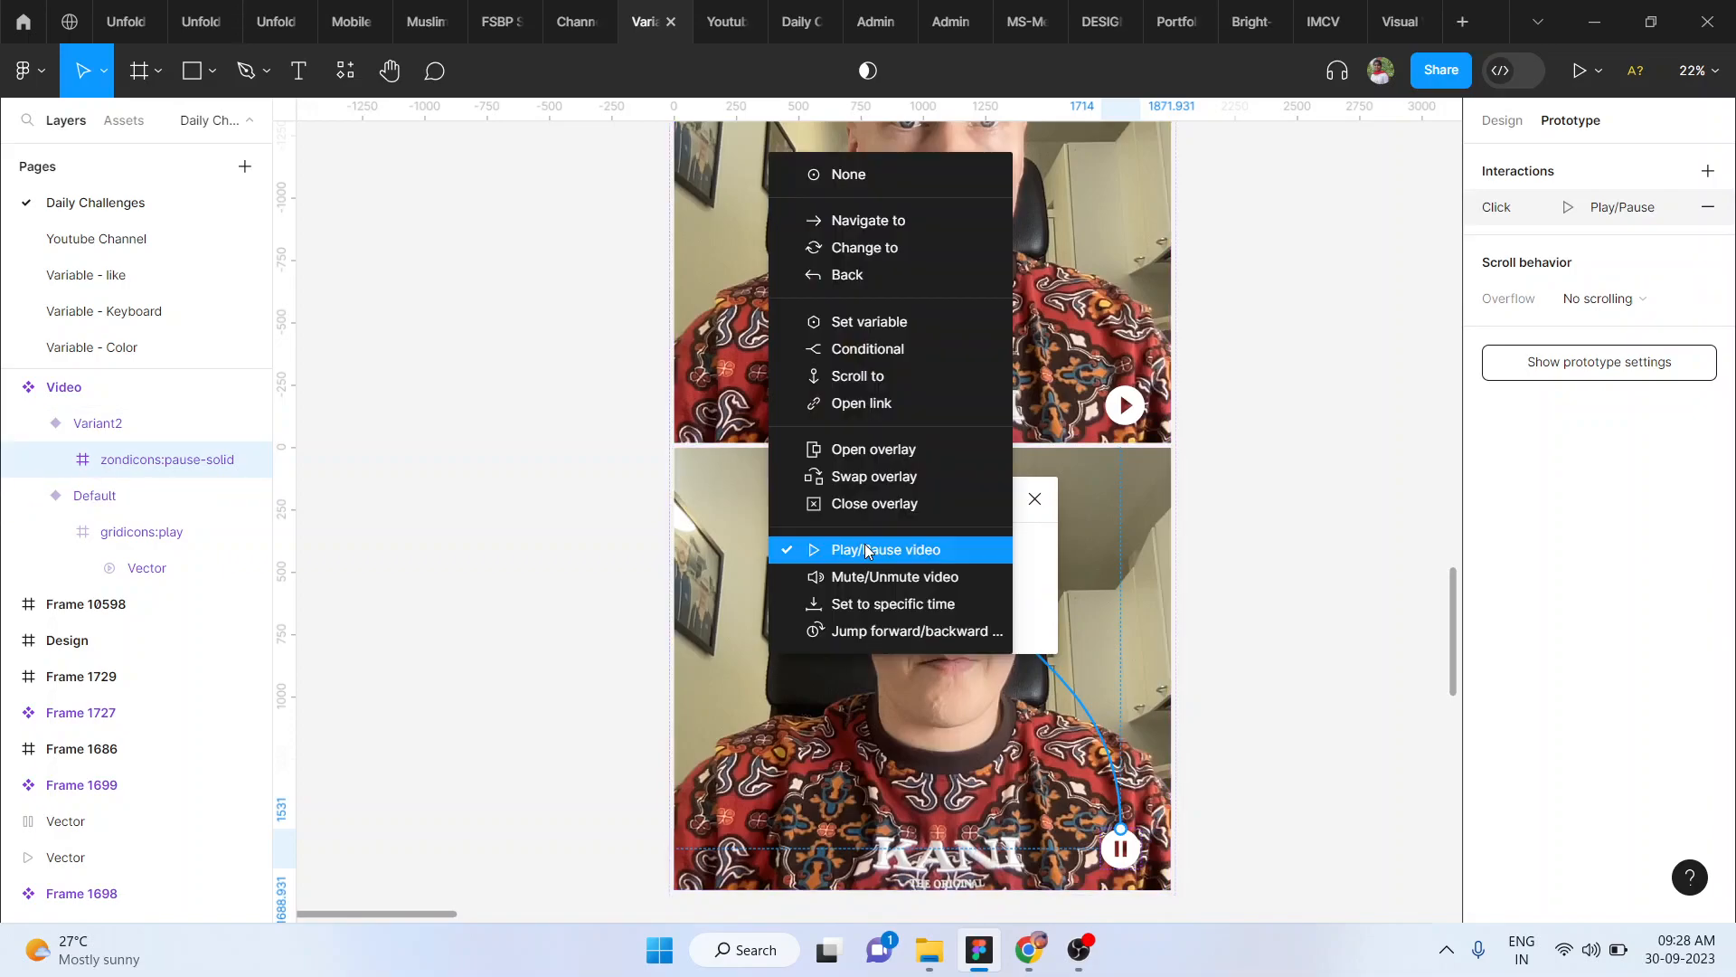
pyautogui.click(871, 252)
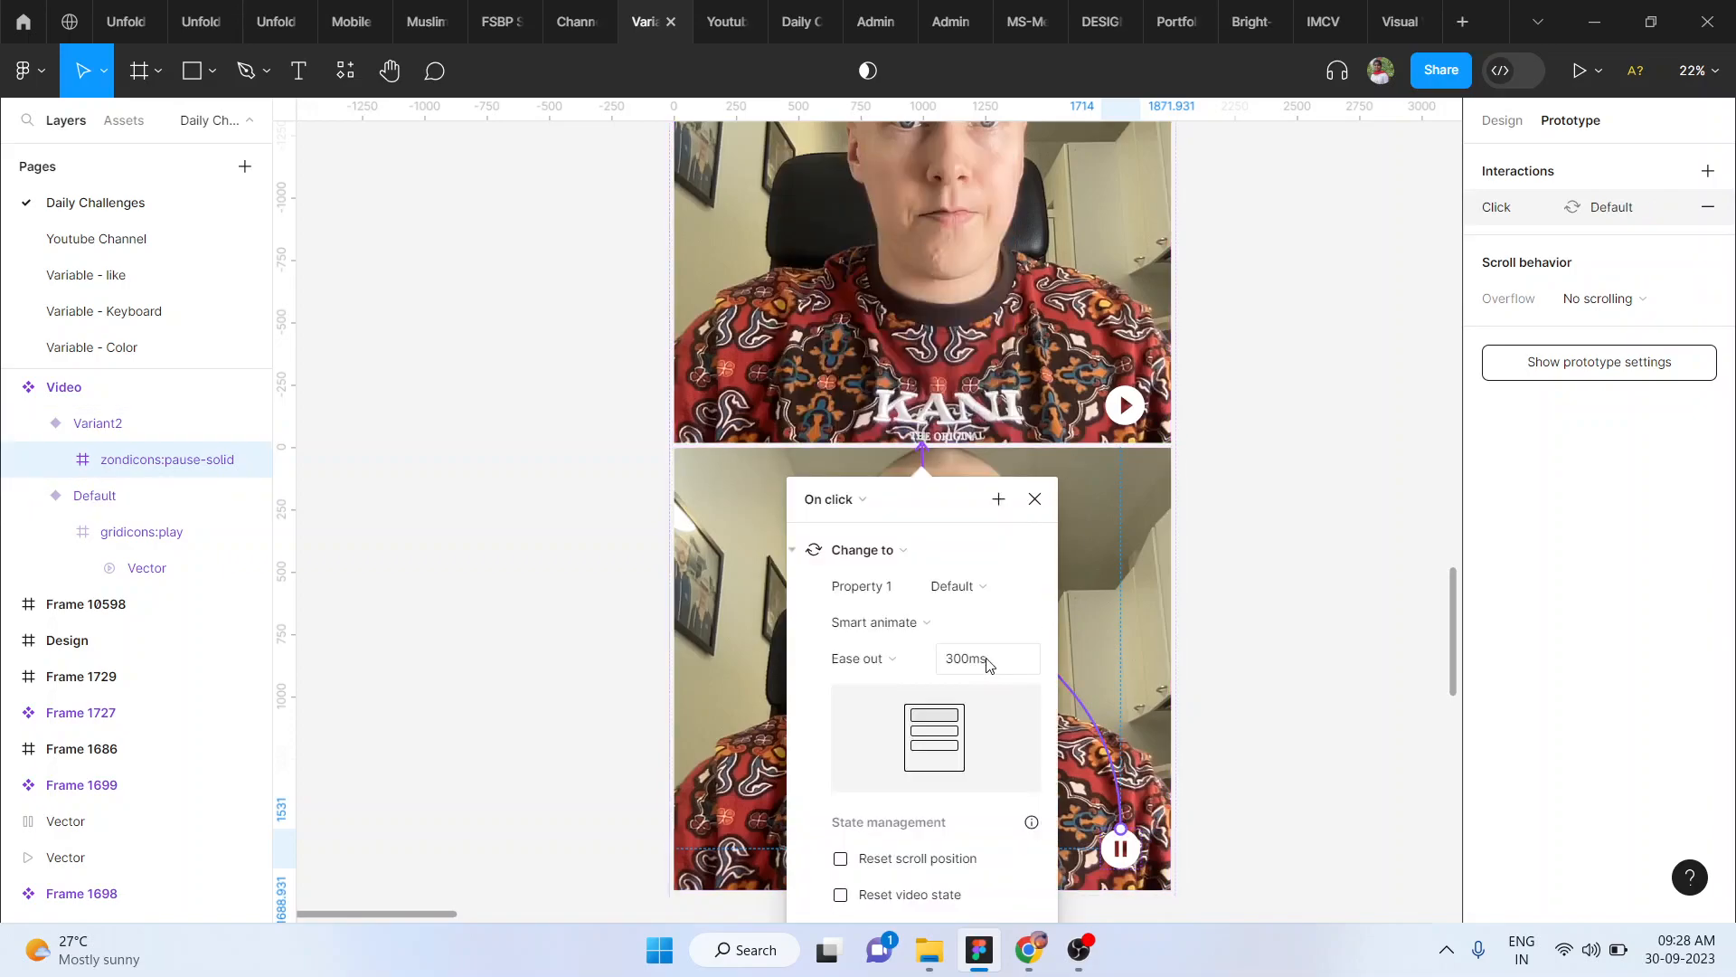
pyautogui.click(1036, 501)
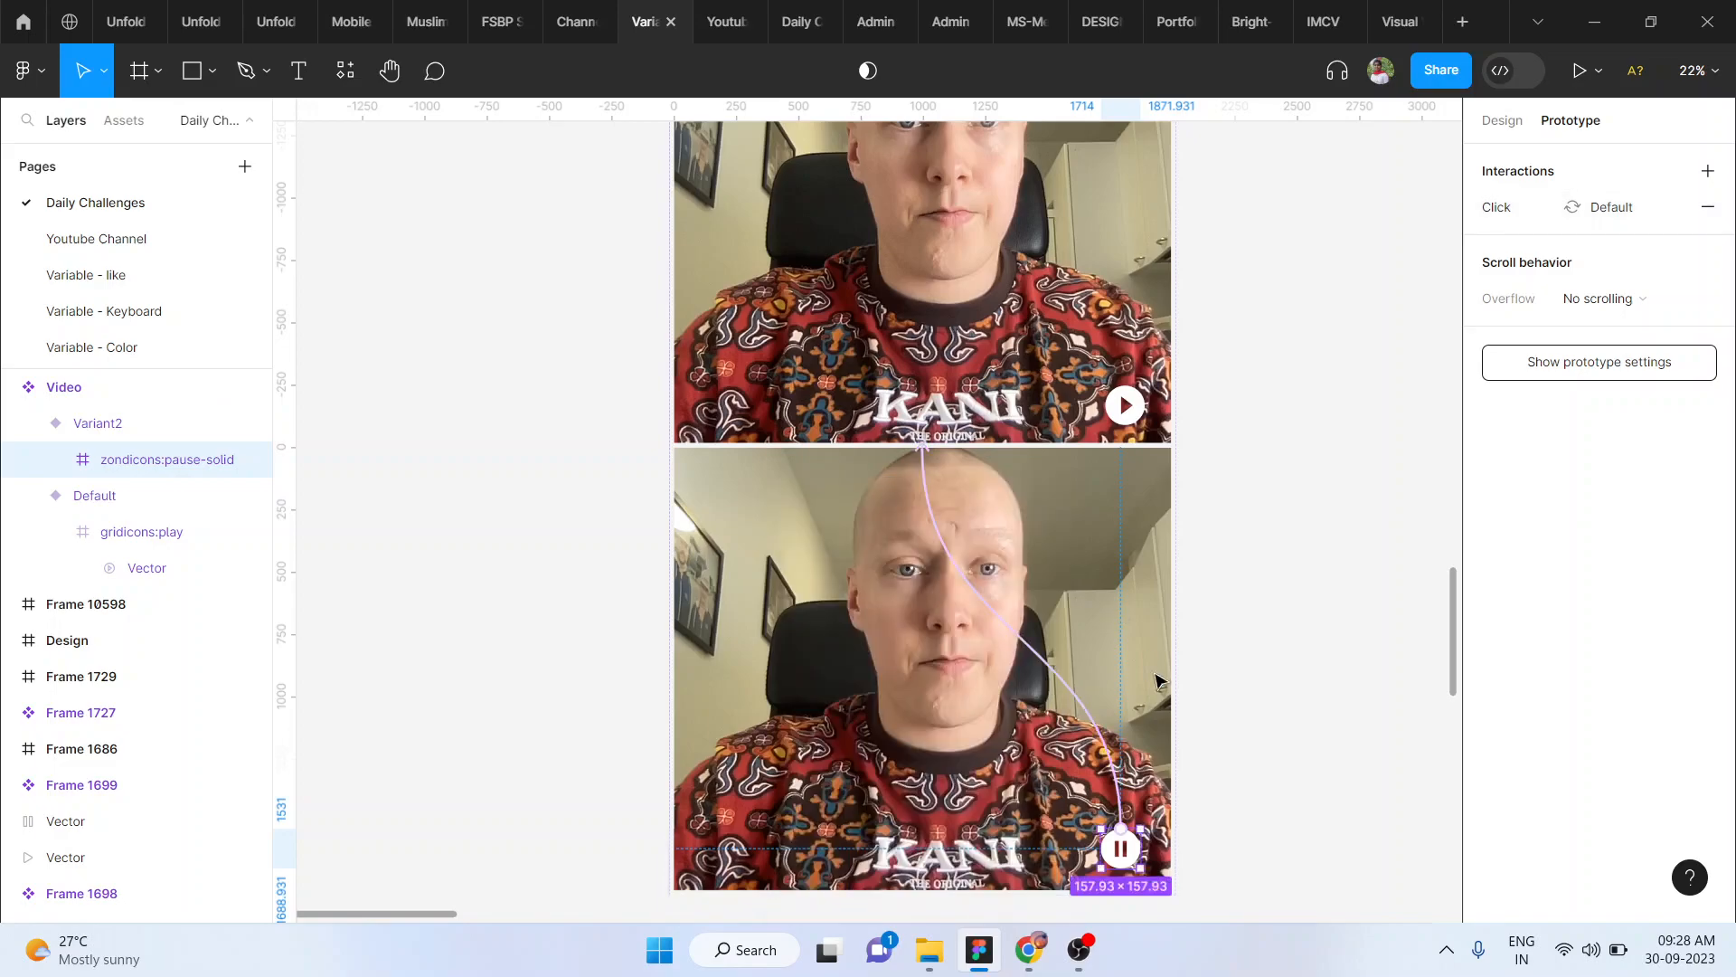
pyautogui.click(1342, 766)
# Check the Default variant's video settings and turn on autoplay for the video in Variant2
pyautogui.click(1063, 226)
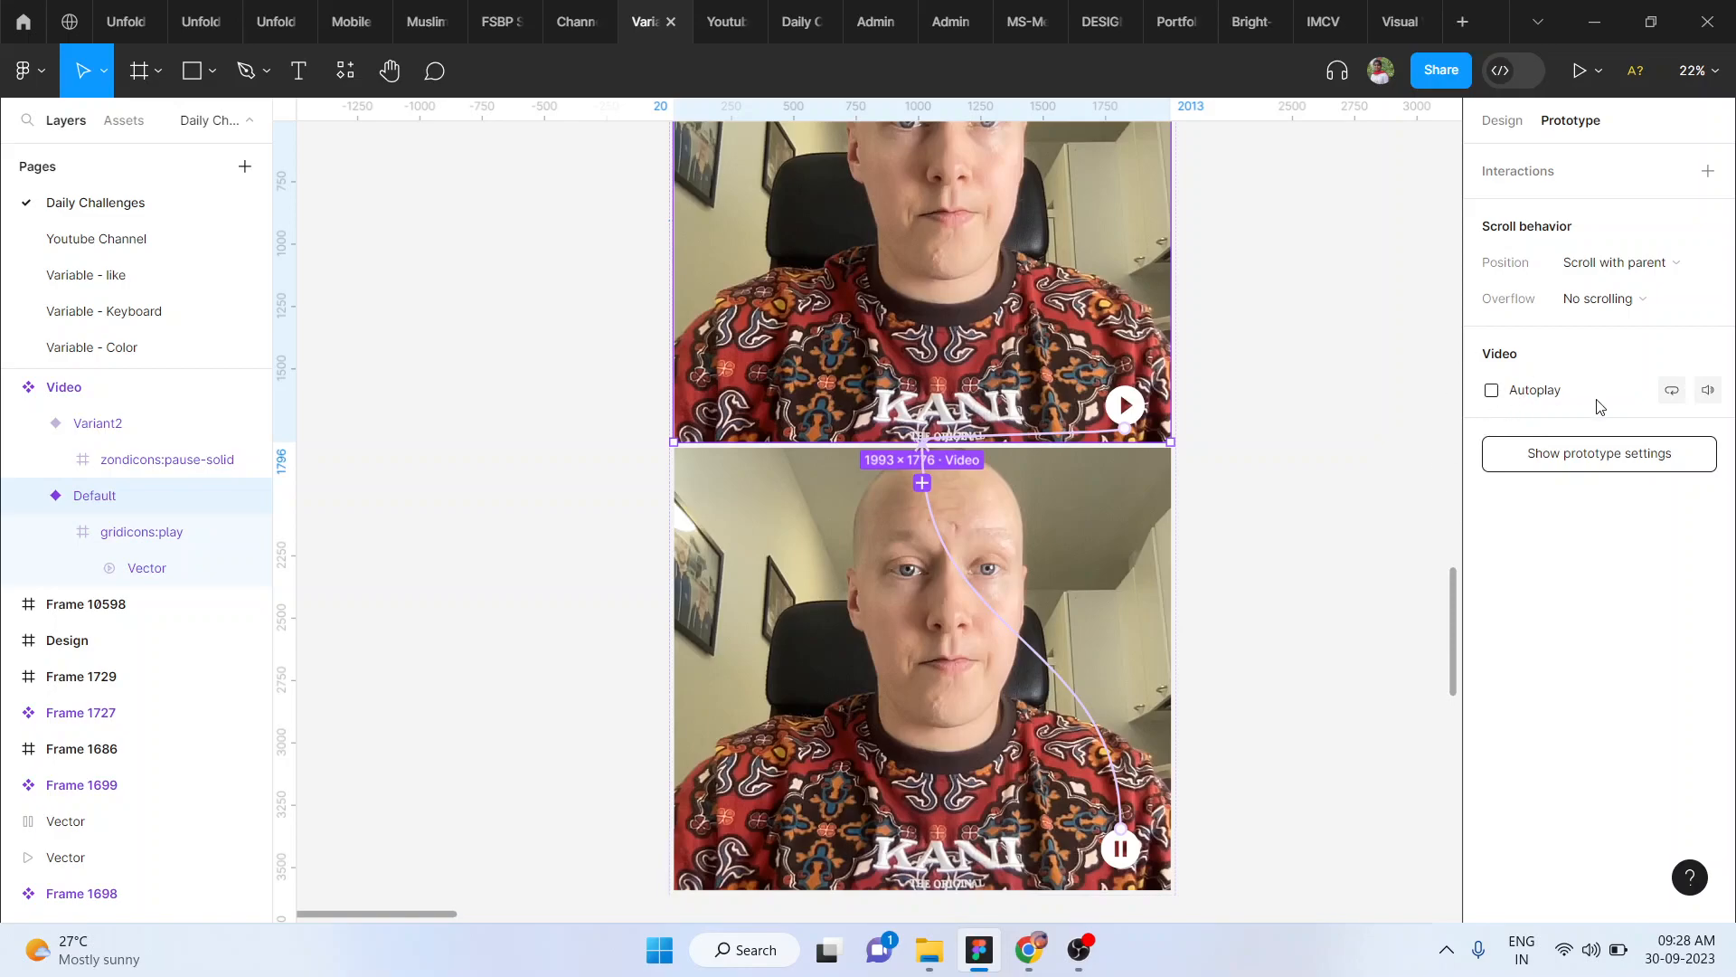
pyautogui.click(1068, 475)
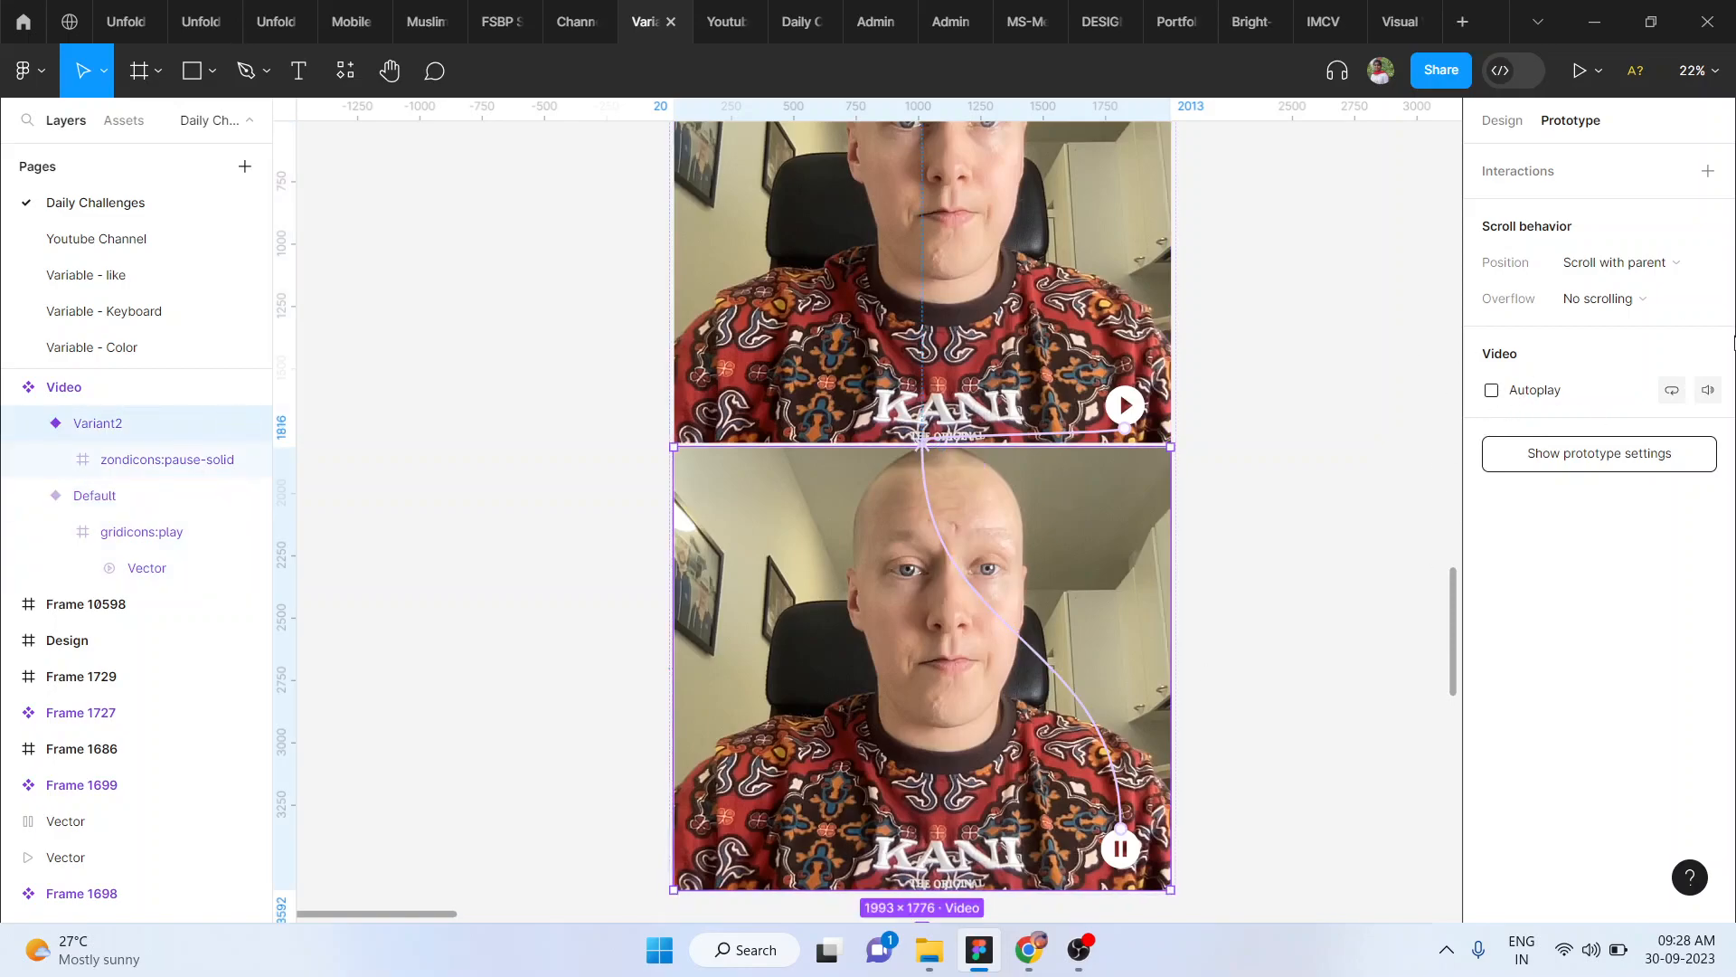
pyautogui.click(1493, 391)
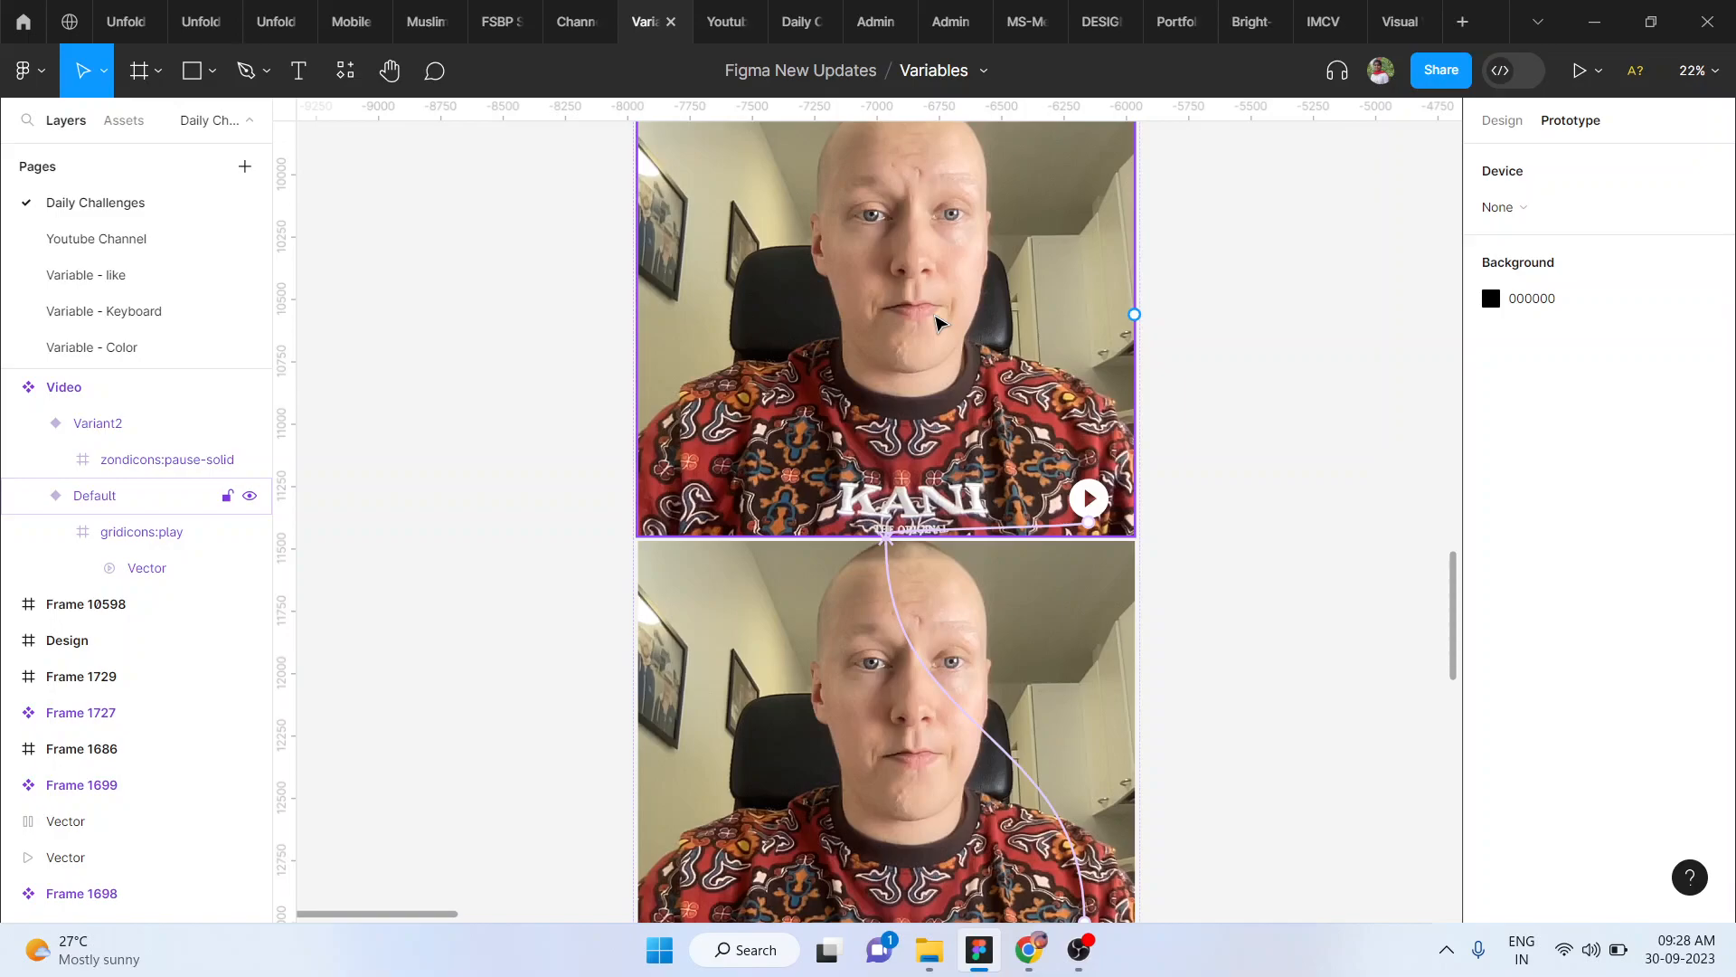
pyautogui.click(857, 753)
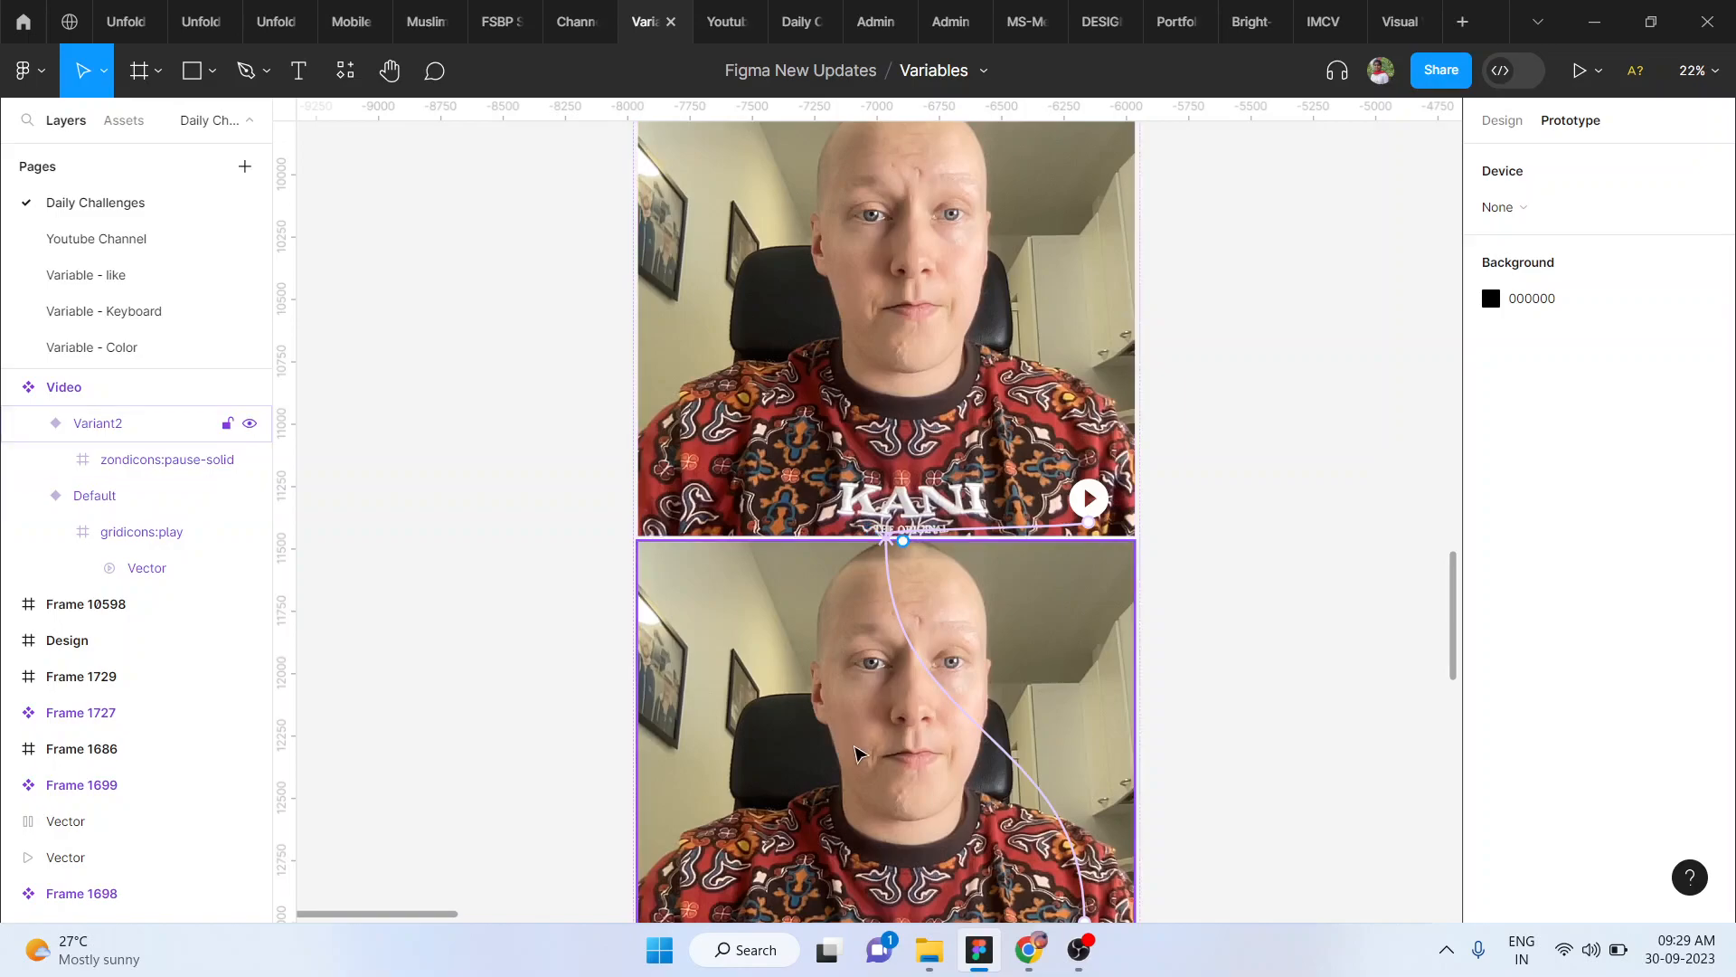
pyautogui.scroll(-2, 868, 763)
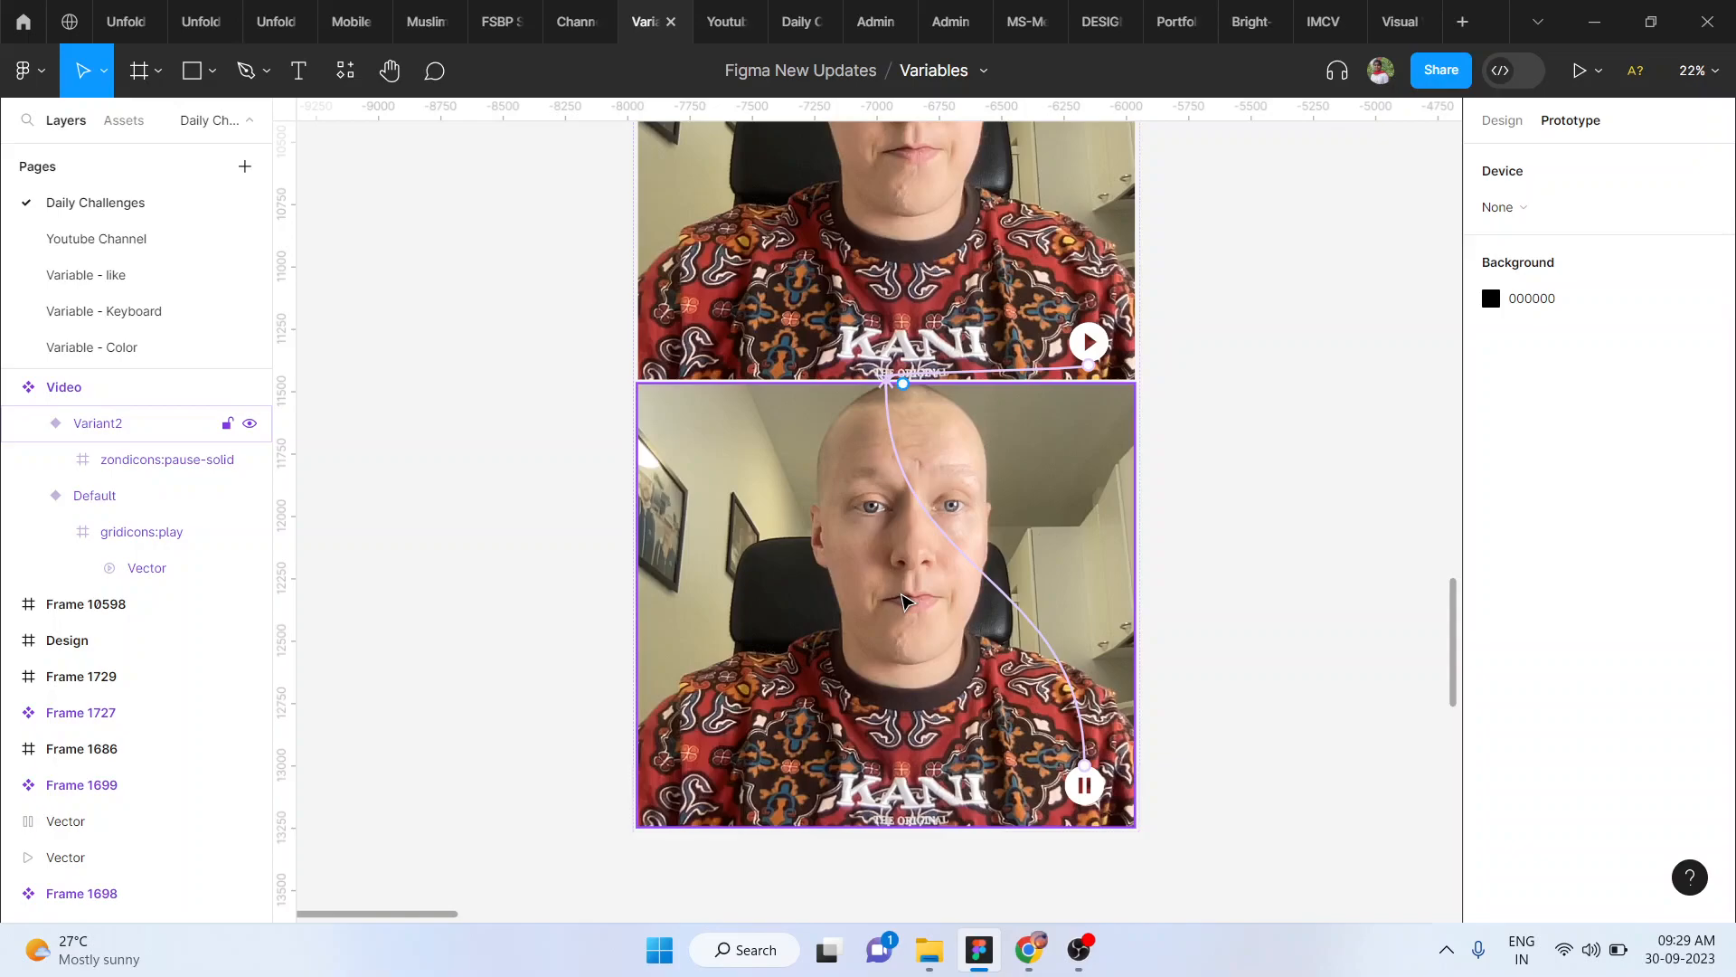
pyautogui.scroll(6, 903, 600)
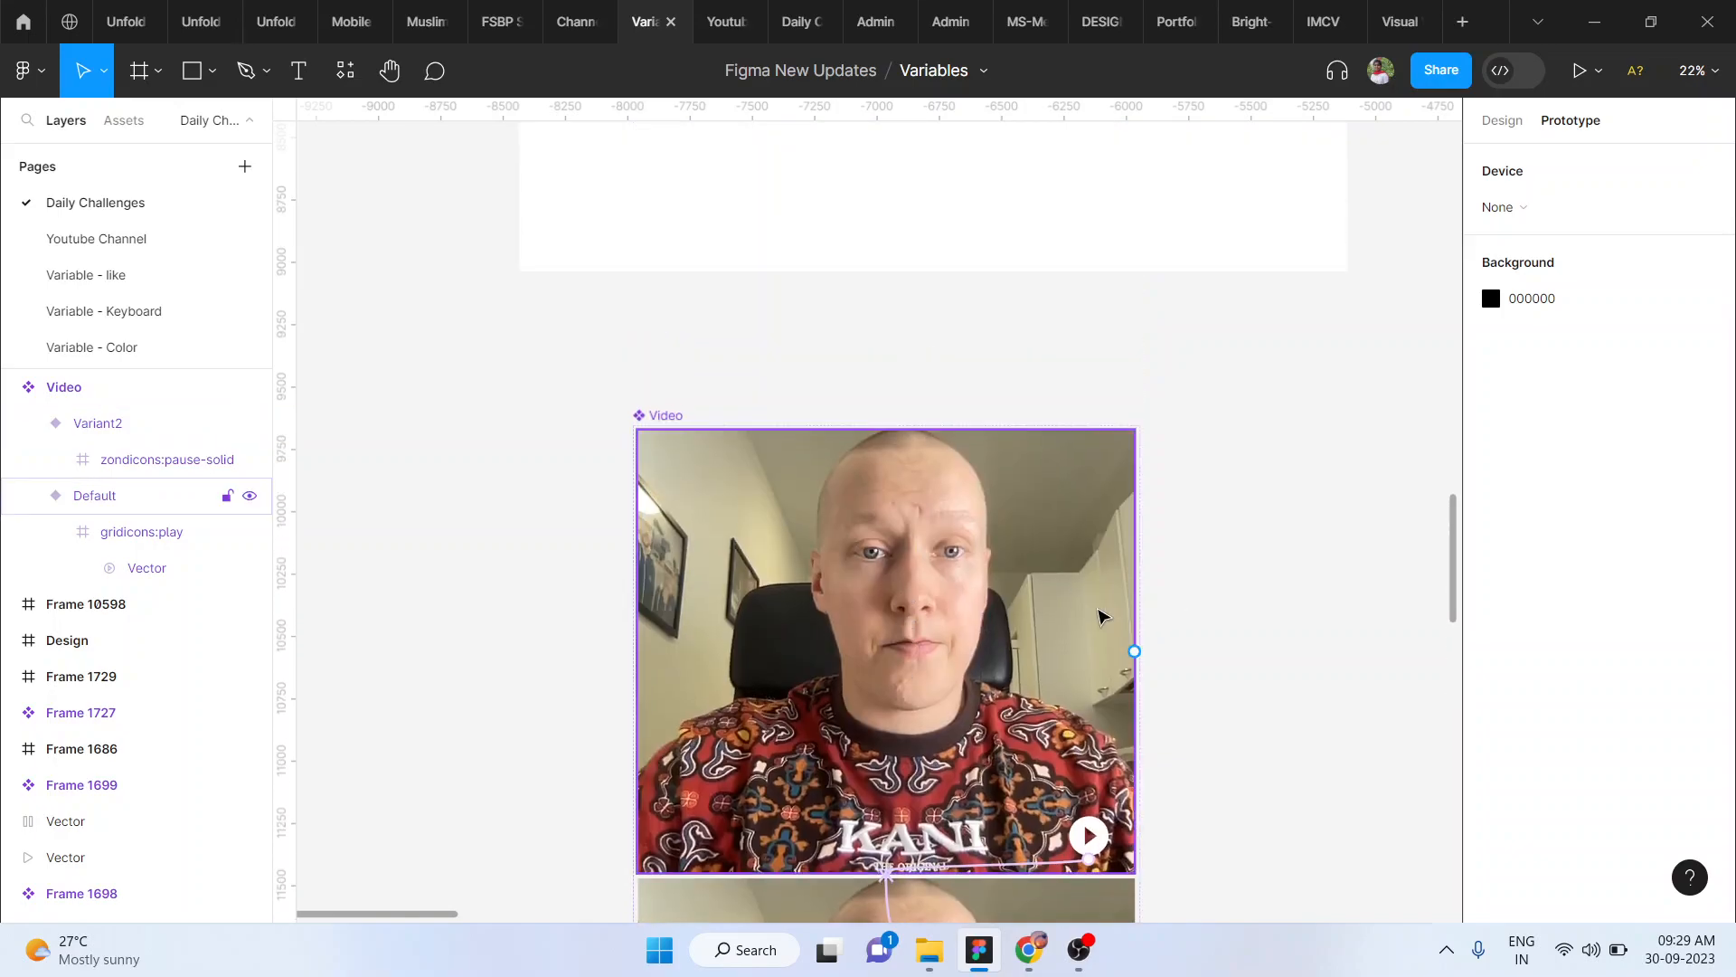
pyautogui.scroll(-2, 1094, 613)
pyautogui.hscroll(1, 1095, 613)
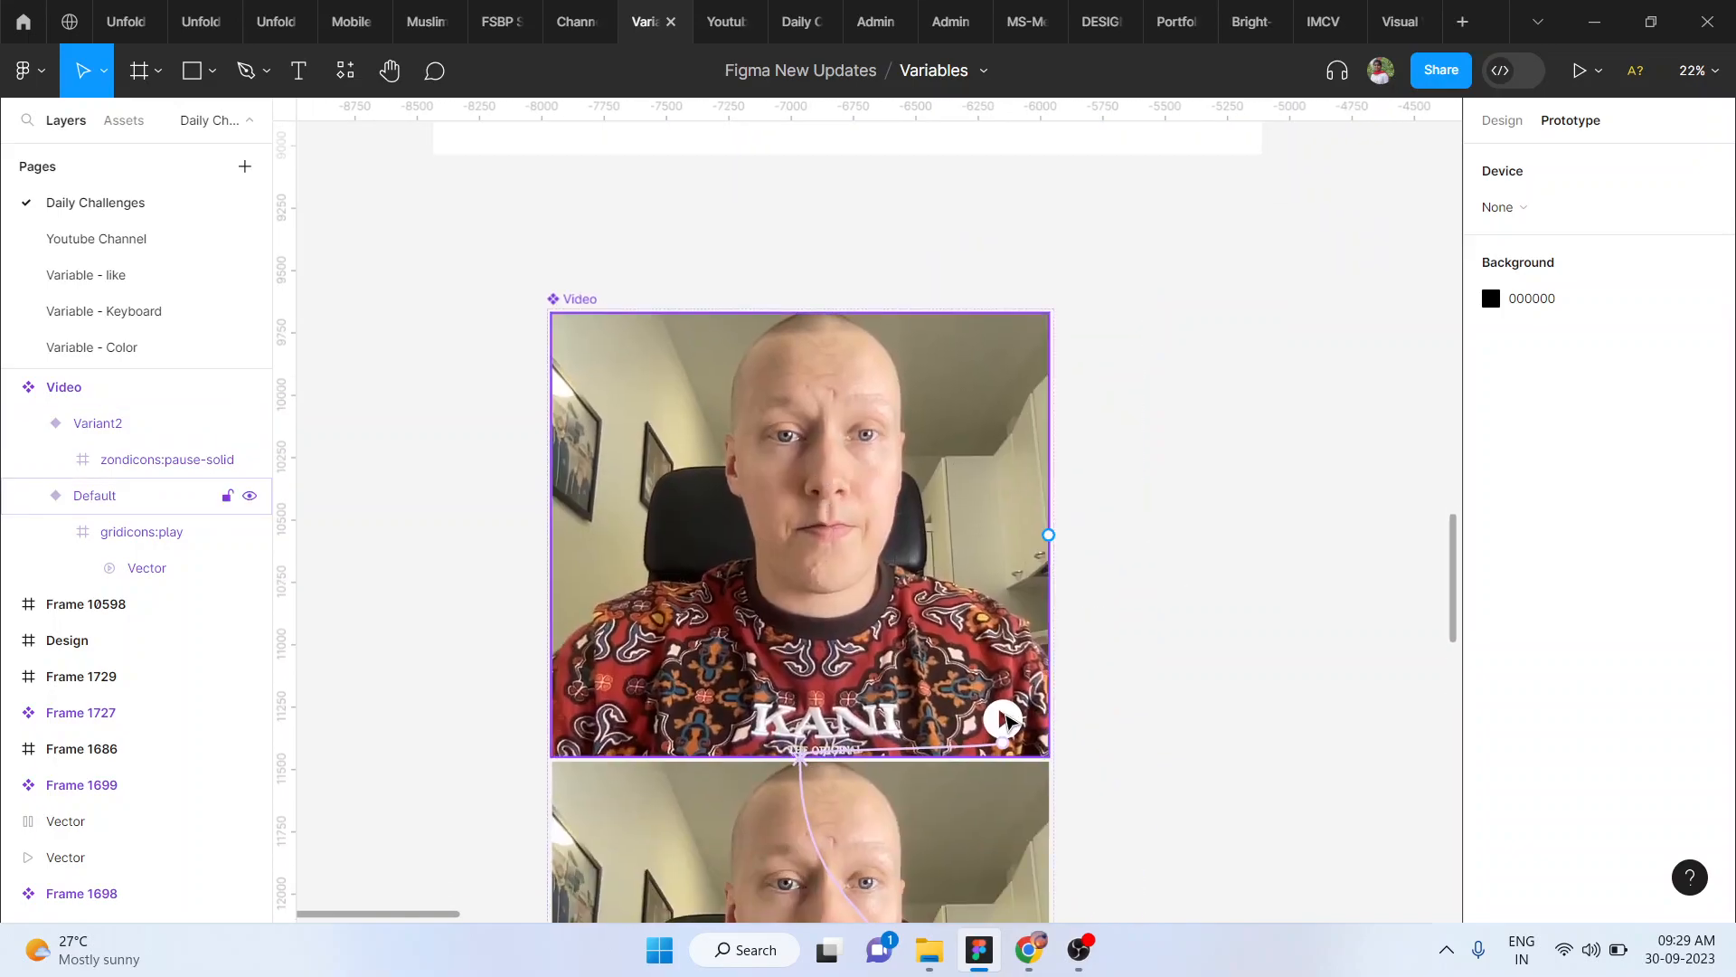
# Place an instance of the Video component's Default variant in the centre of Frame 10598
pyautogui.scroll(-5, 1260, 705)
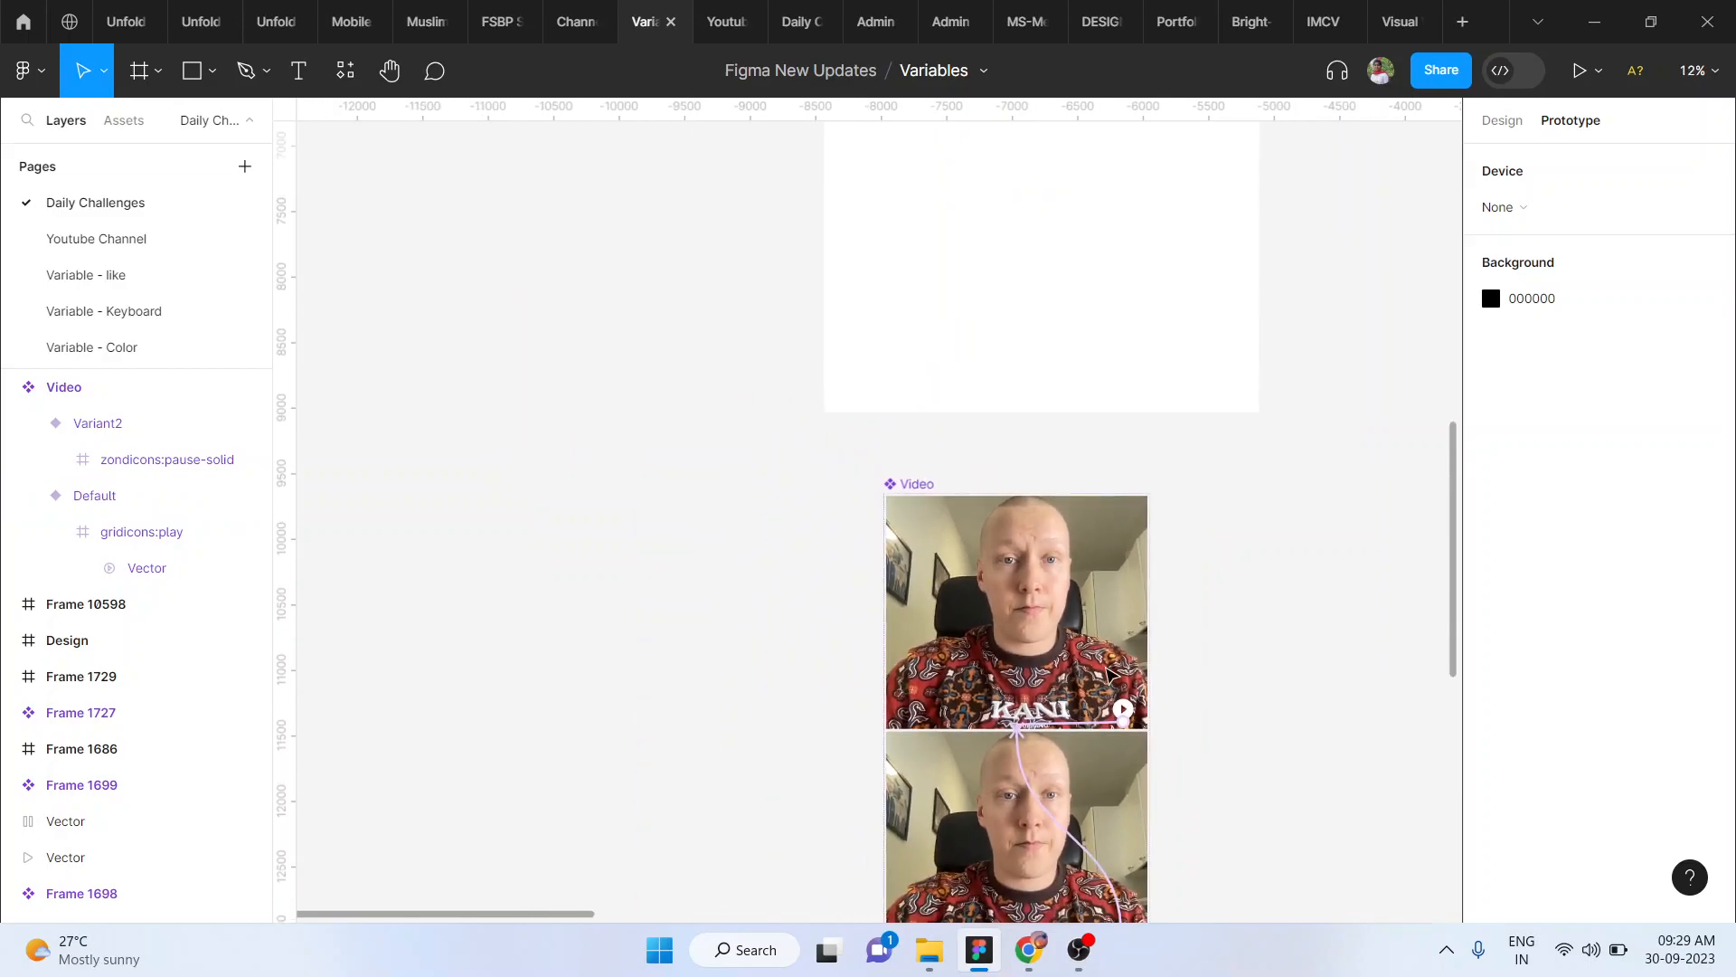
pyautogui.click(1040, 667)
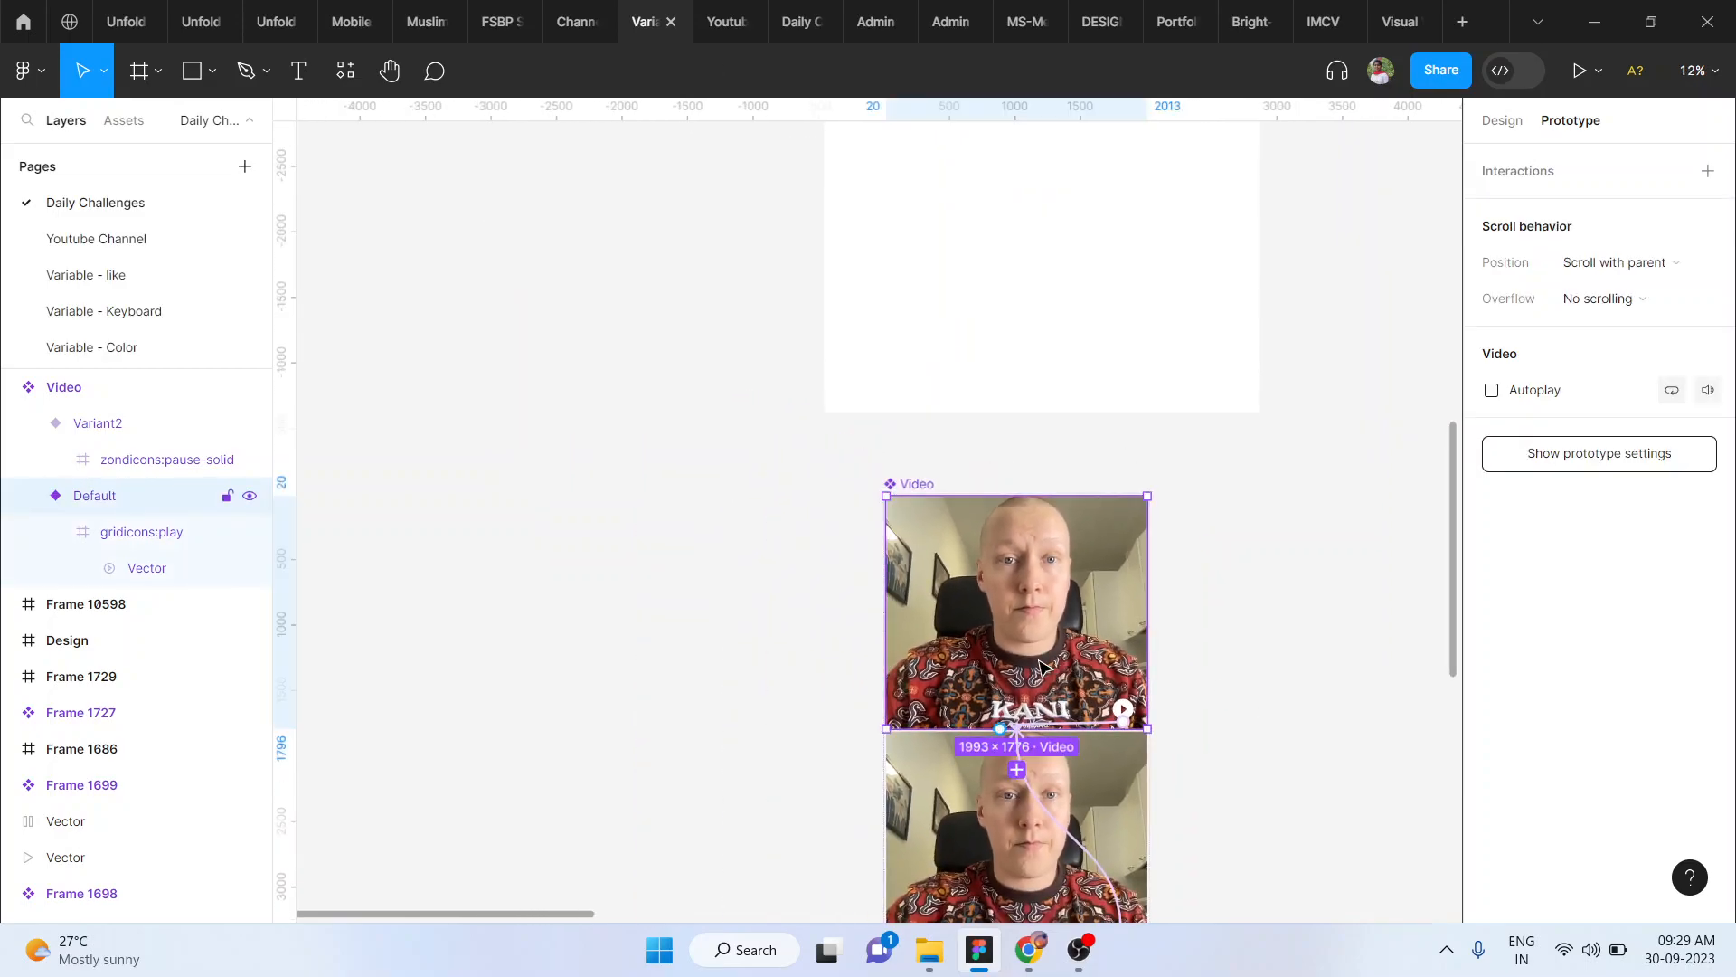
pyautogui.moveTo(999, 665); pyautogui.dragTo(1020, 263)
pyautogui.scroll(3, 1020, 271)
pyautogui.scroll(3, 1020, 271)
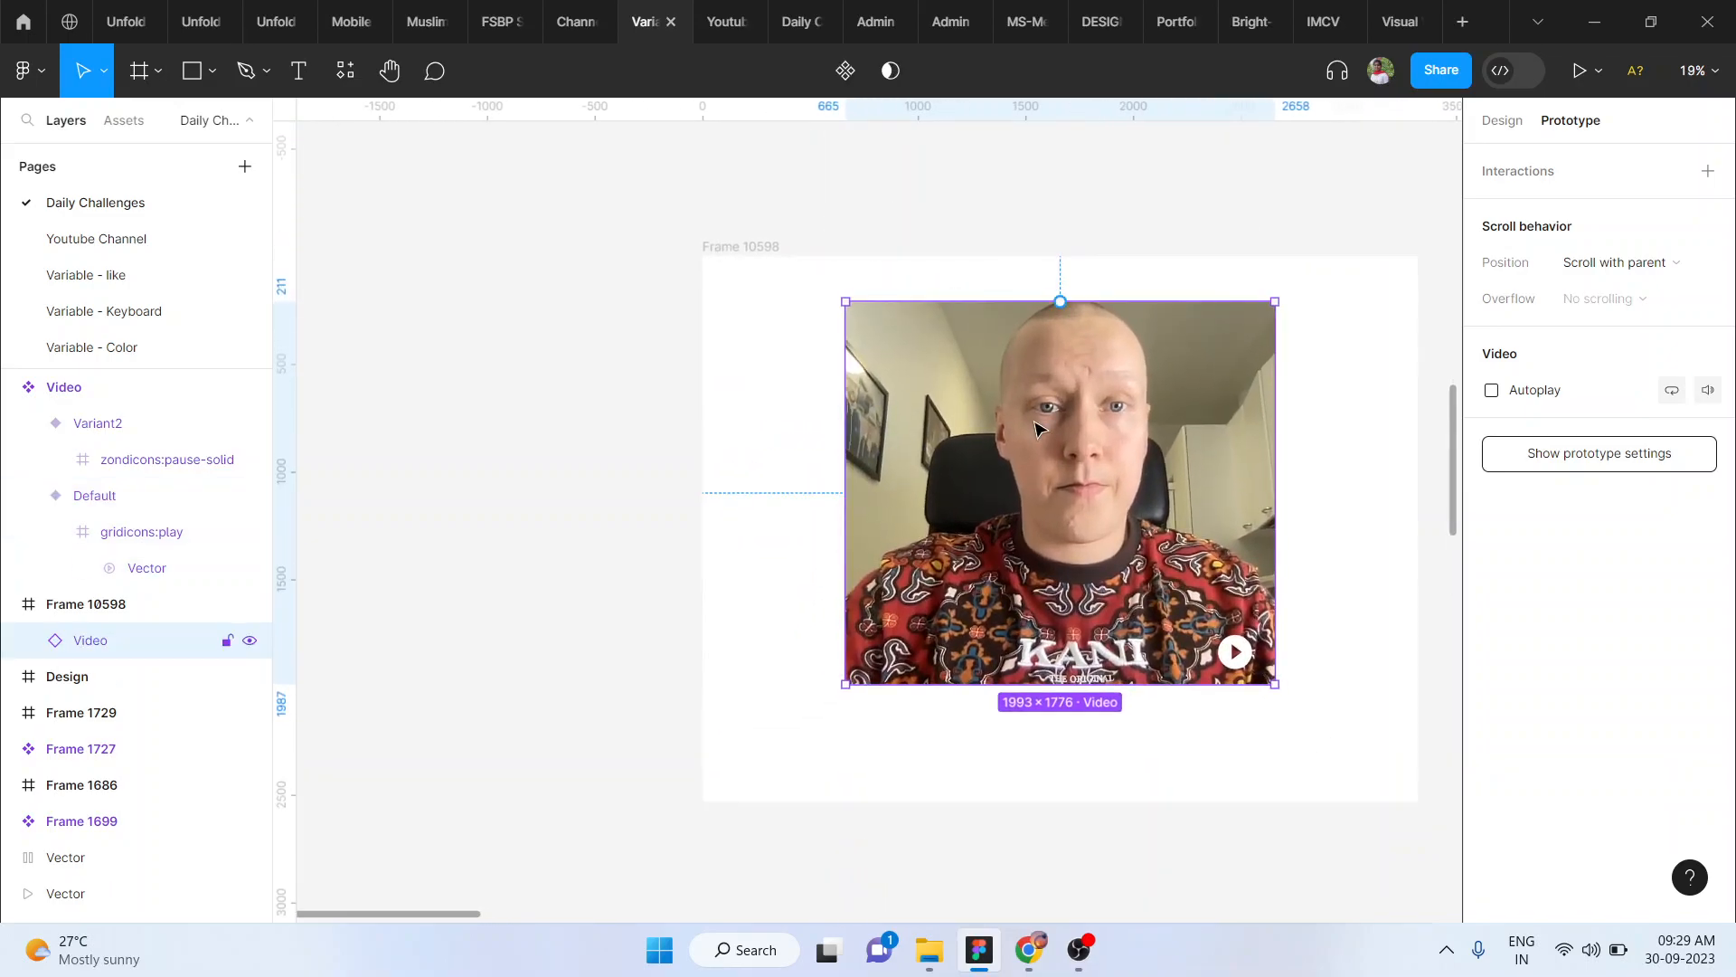
pyautogui.moveTo(1036, 425); pyautogui.dragTo(1035, 462)
# Present Frame 10598 scaled to fit the screen and test the video's play and pause icons
pyautogui.click(760, 249)
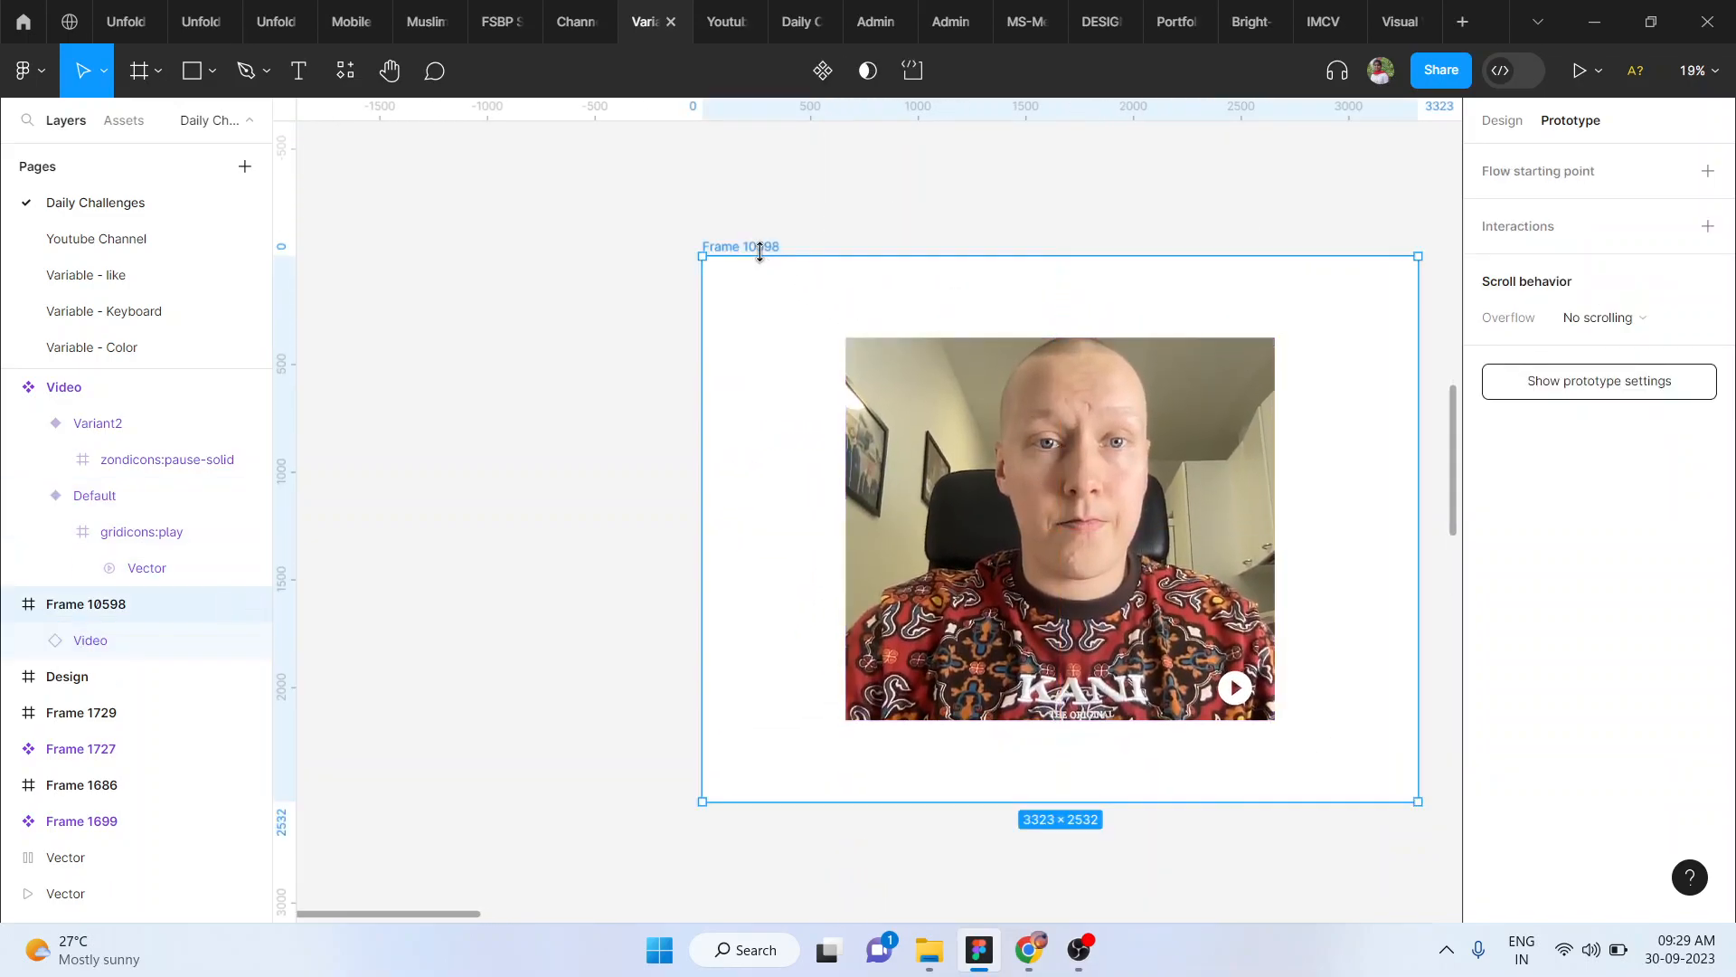
pyautogui.click(1573, 76)
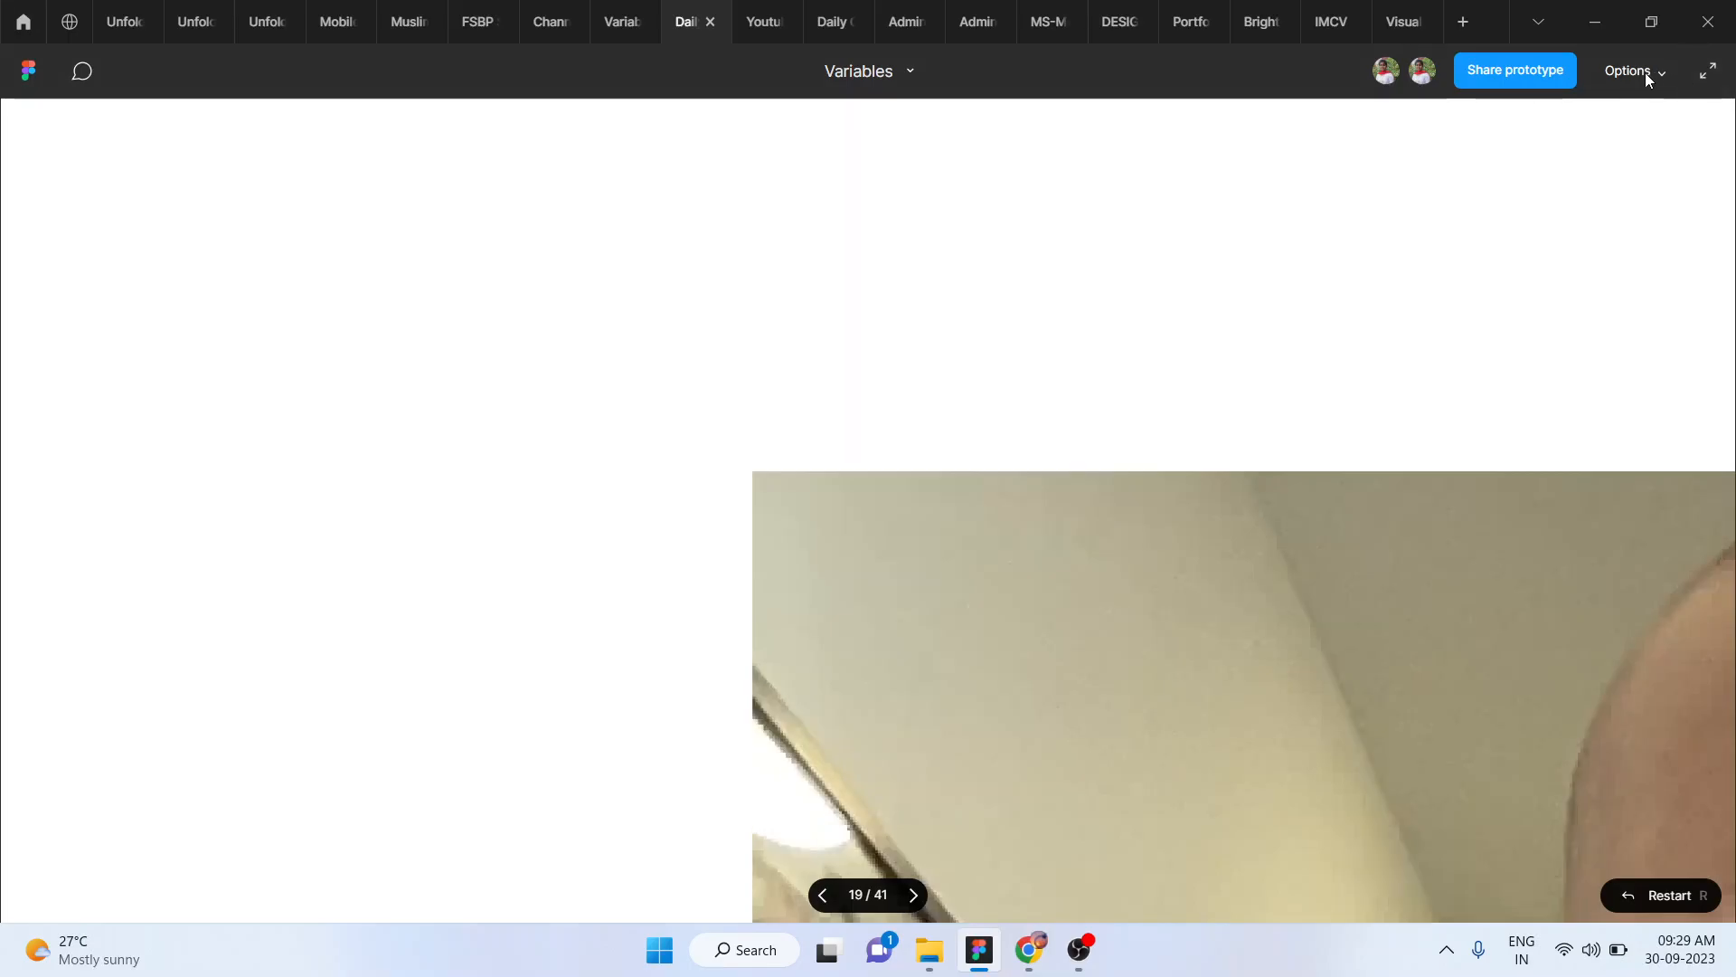
pyautogui.click(1635, 72)
pyautogui.click(1494, 155)
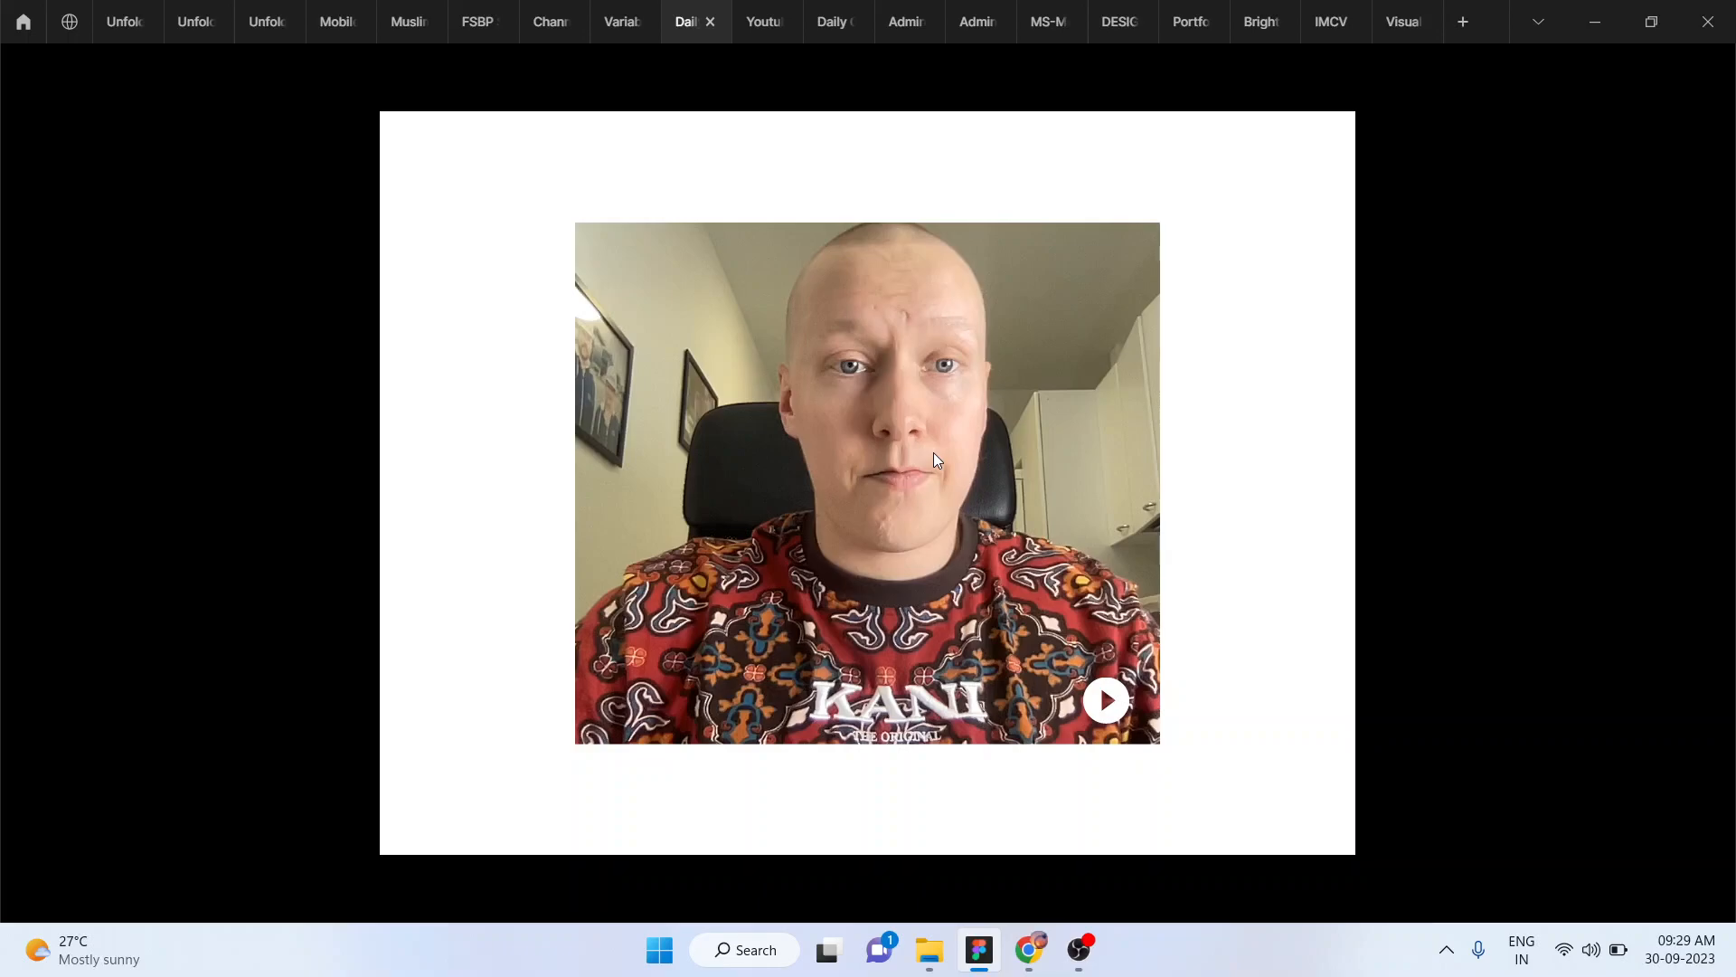
pyautogui.click(1107, 701)
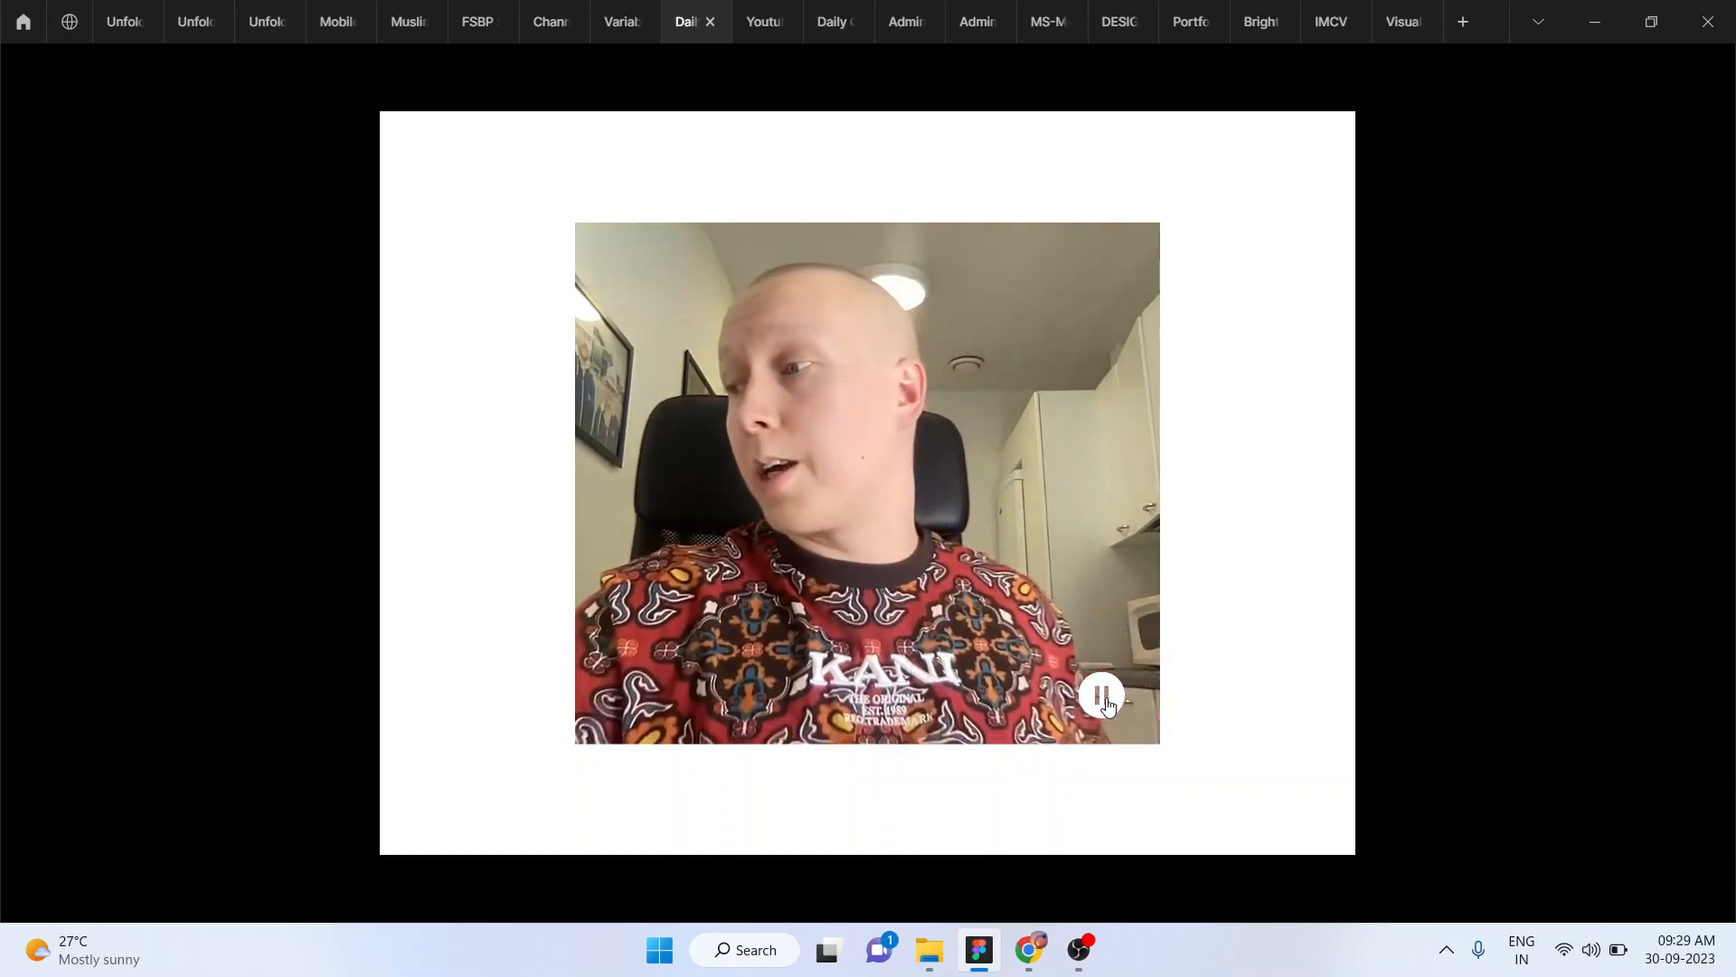
pyautogui.click(1107, 702)
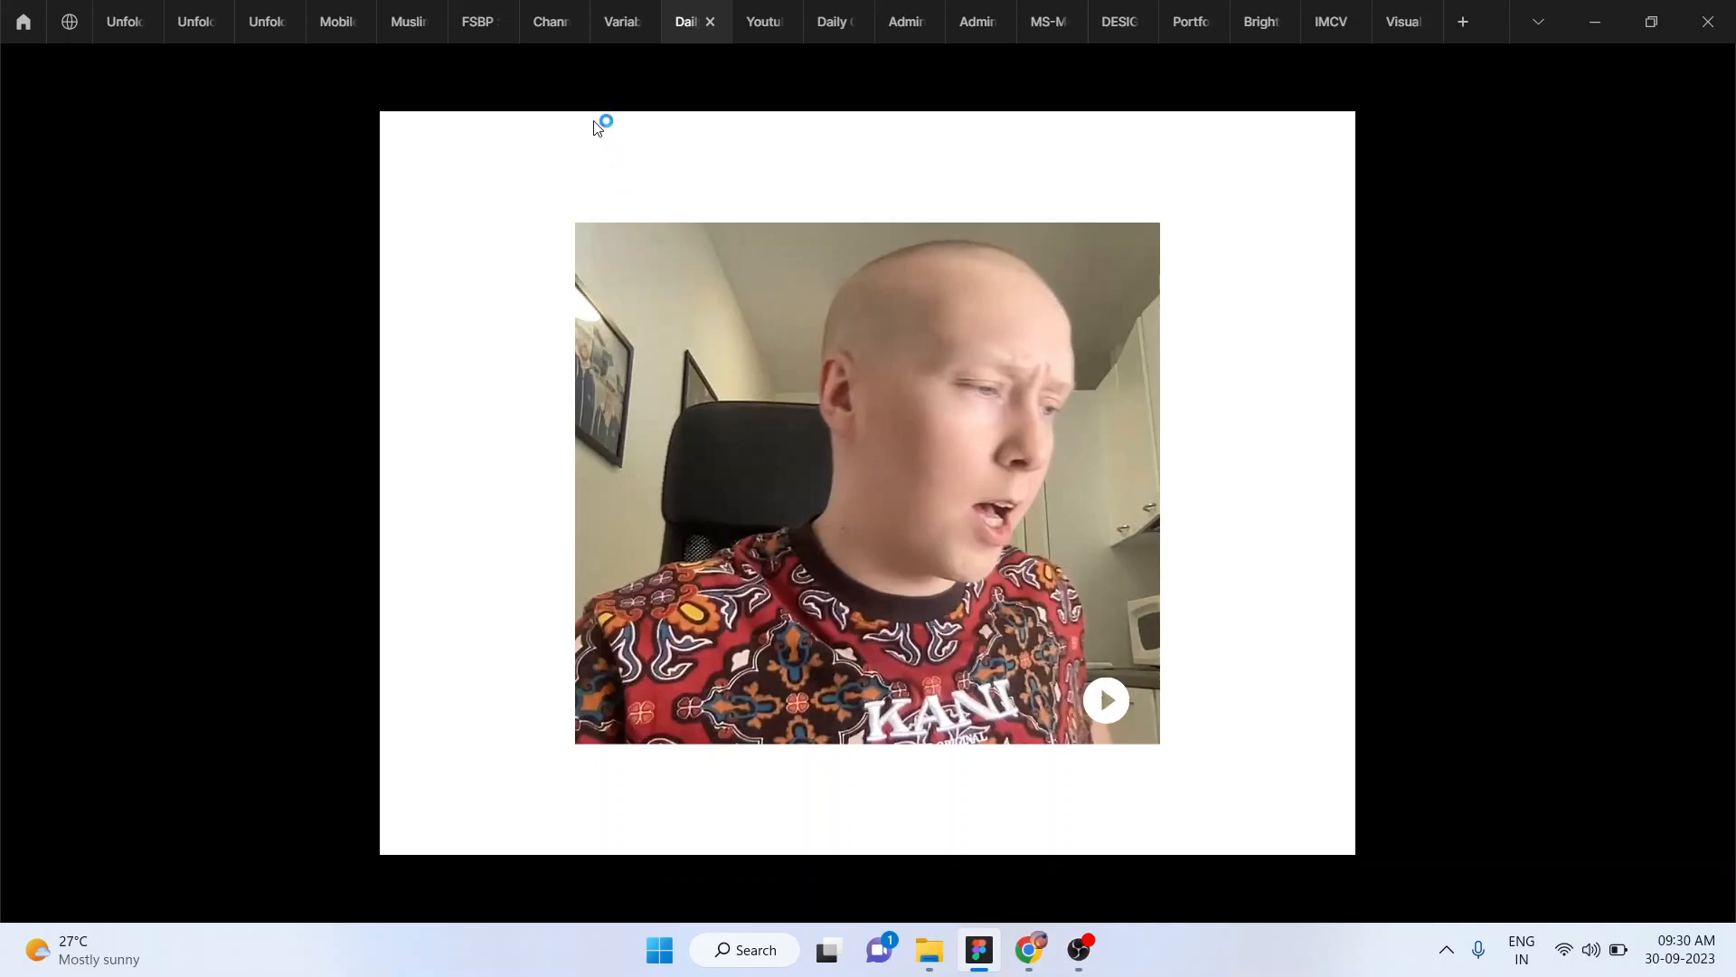
# Return to the Variables design file and review the autoplay and loop settings of the Video component's Variant2
pyautogui.click(618, 8)
pyautogui.hscroll(4, 1256, 543)
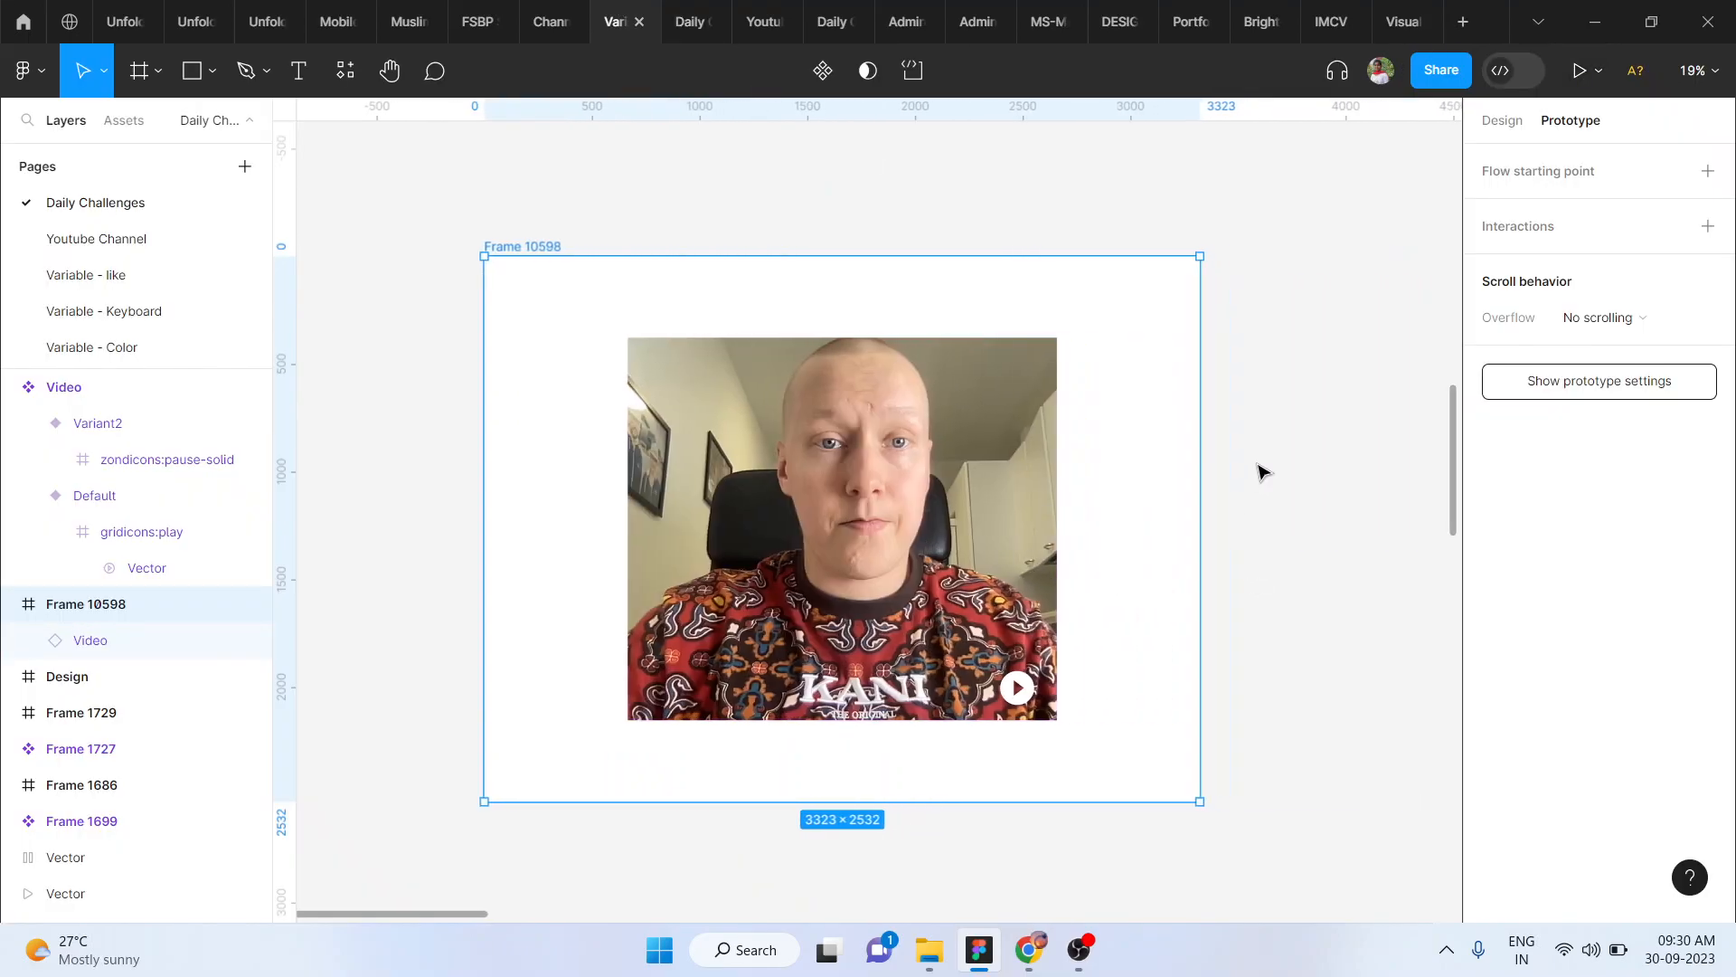
pyautogui.click(1263, 472)
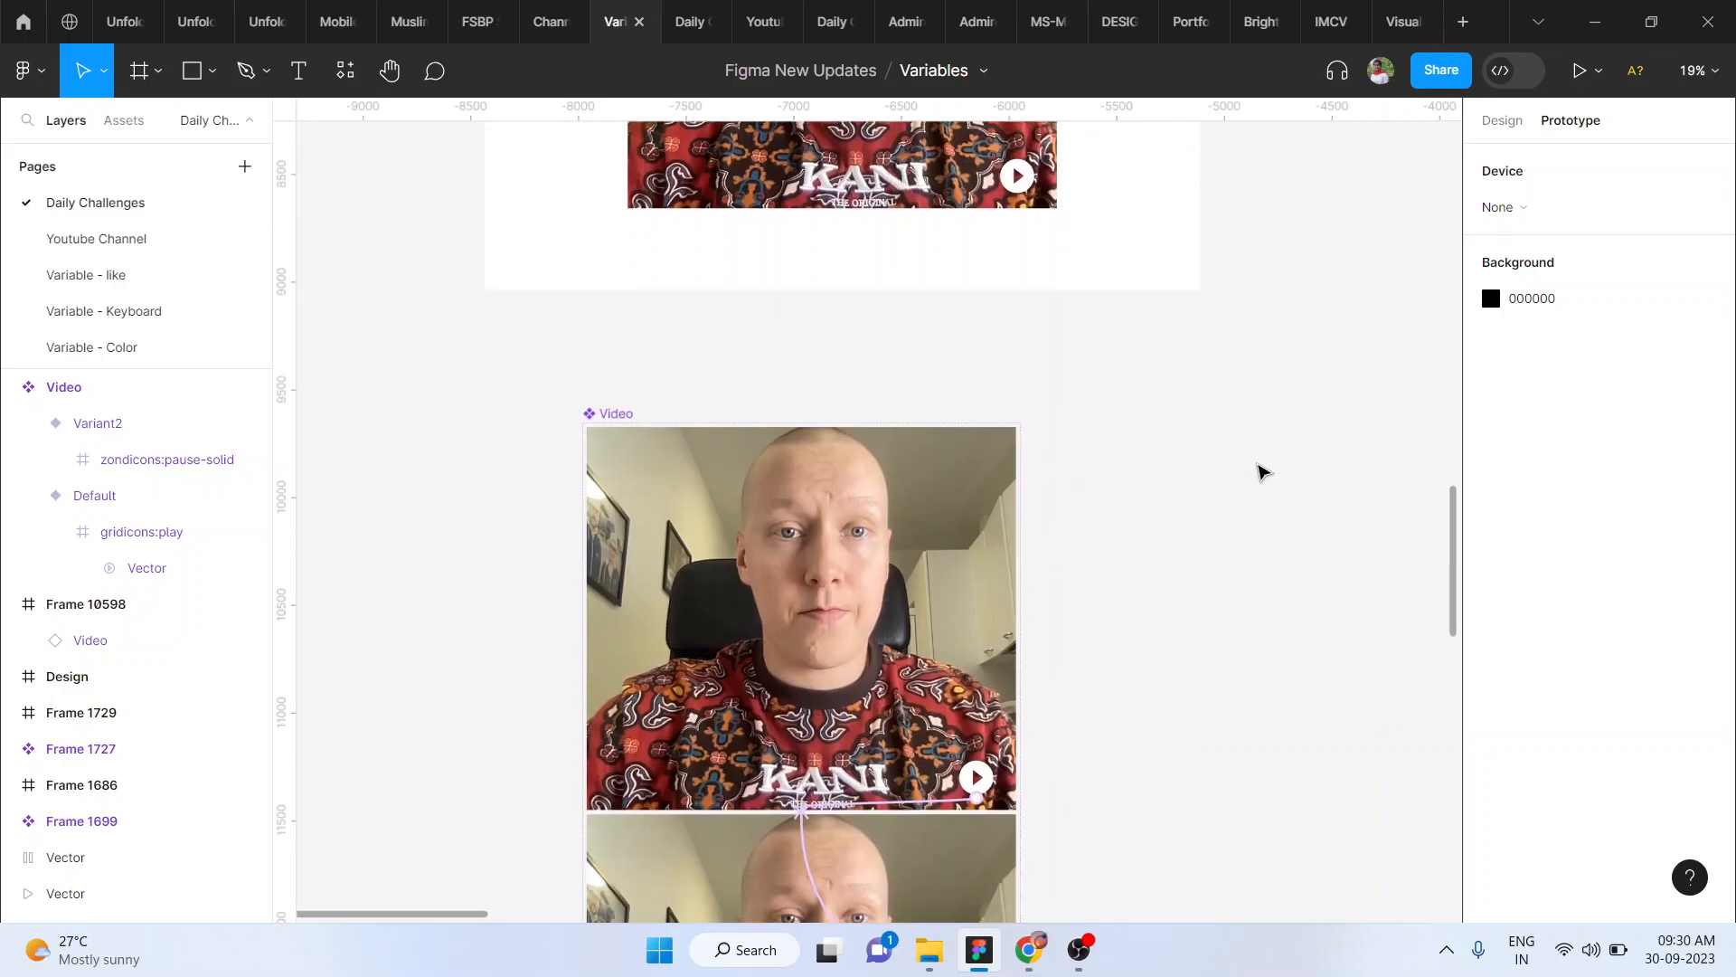
pyautogui.scroll(-3, 1259, 468)
pyautogui.click(984, 491)
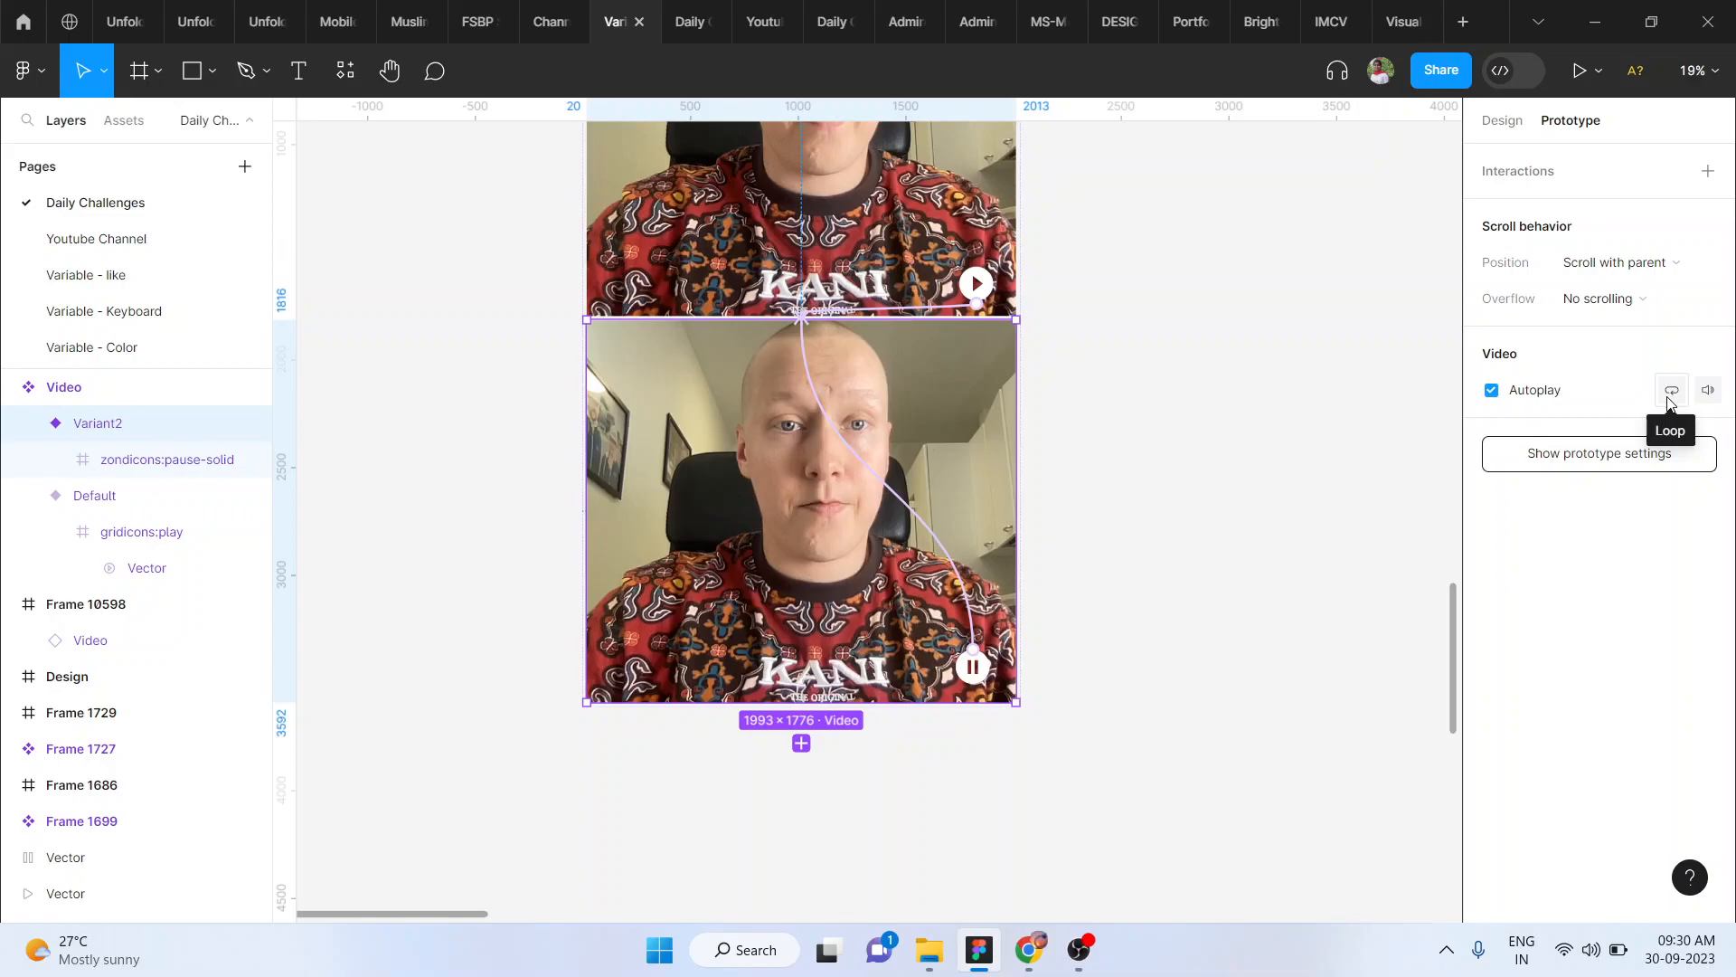
pyautogui.click(1291, 593)
pyautogui.scroll(4, 1290, 594)
pyautogui.scroll(-3, 1291, 593)
pyautogui.scroll(10, 1291, 593)
pyautogui.hscroll(4, 1290, 593)
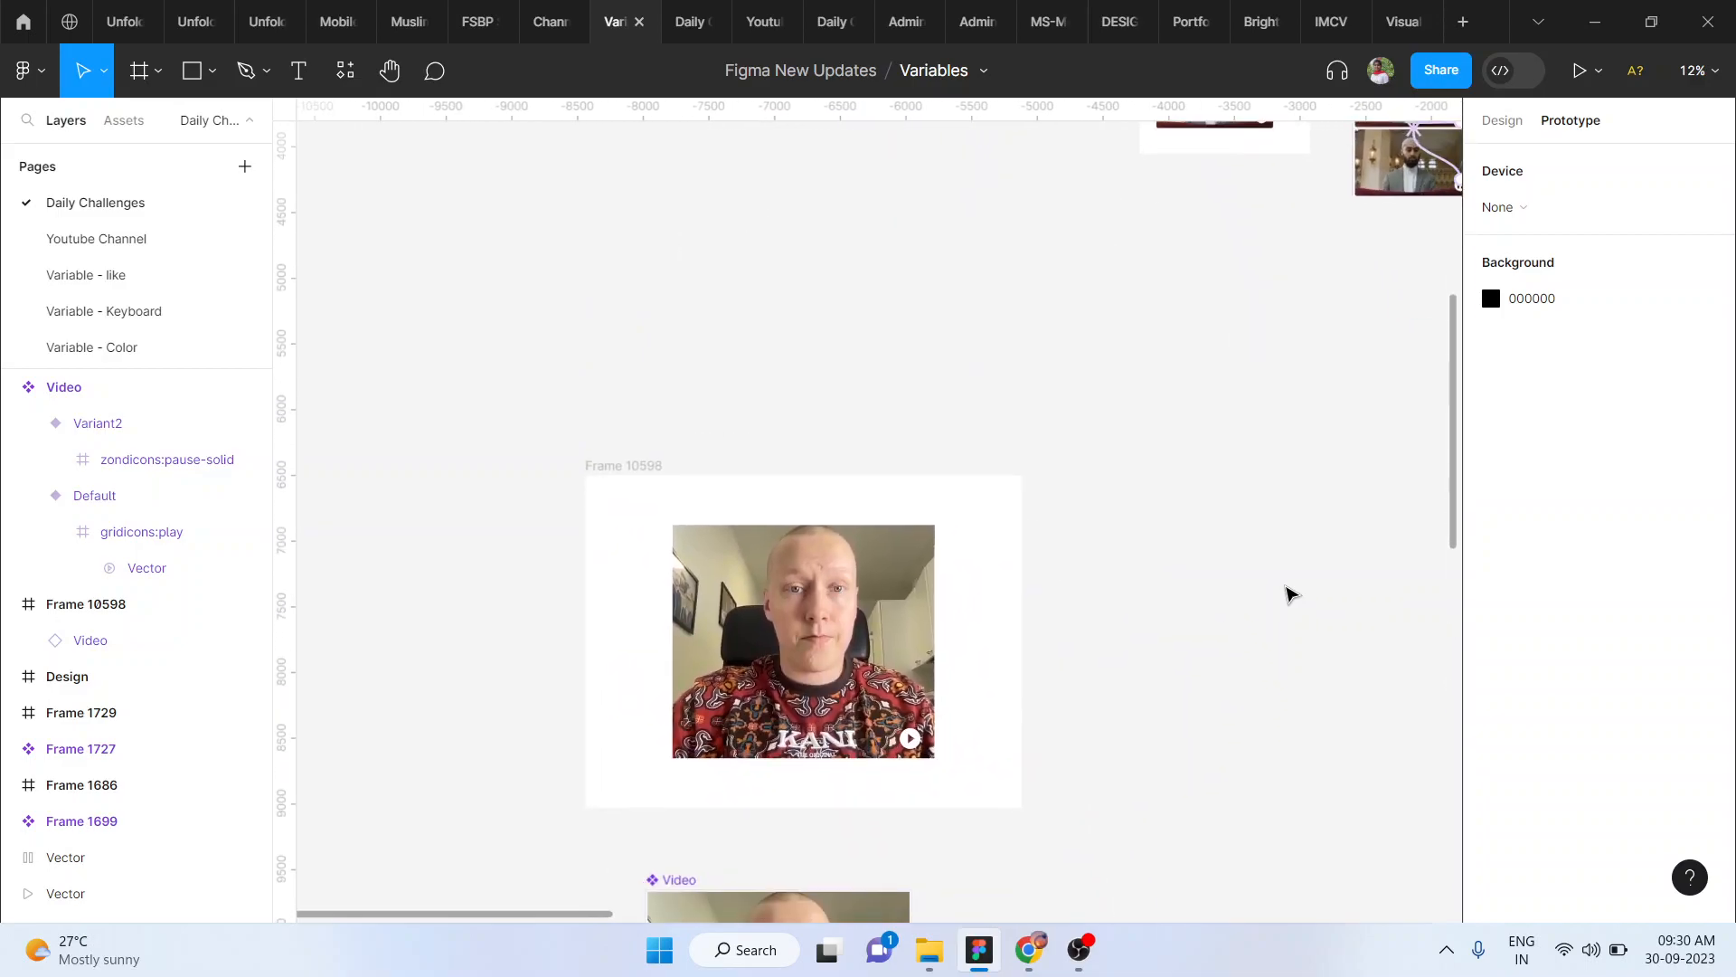